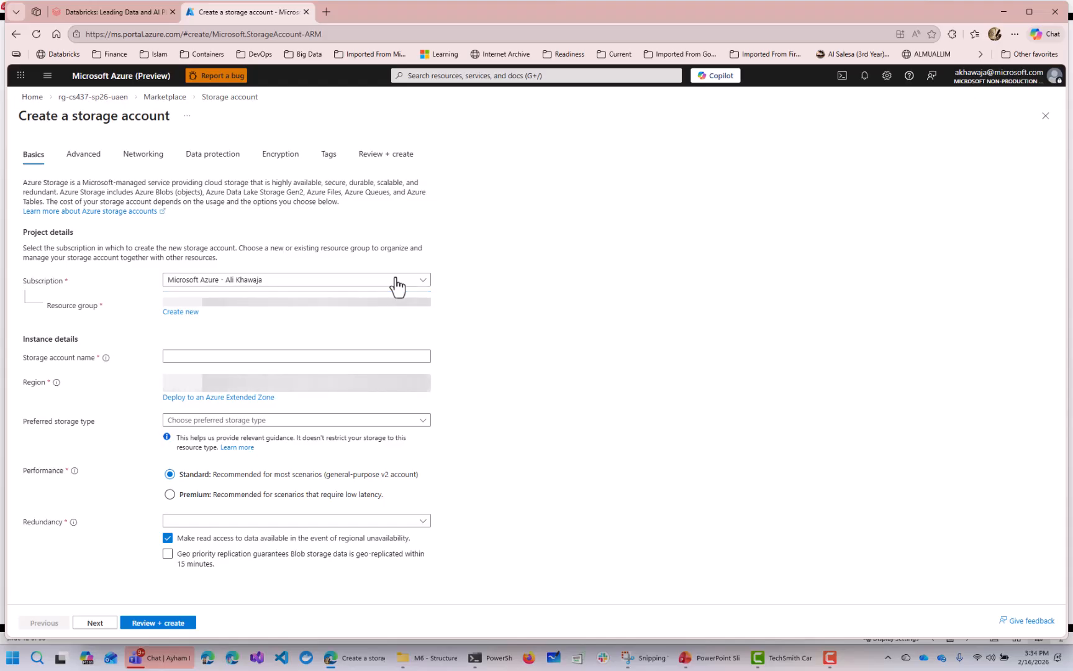
Step: Open the storage account's networking settings in the maximized window and set public network access to Disable
left_click(147, 163)
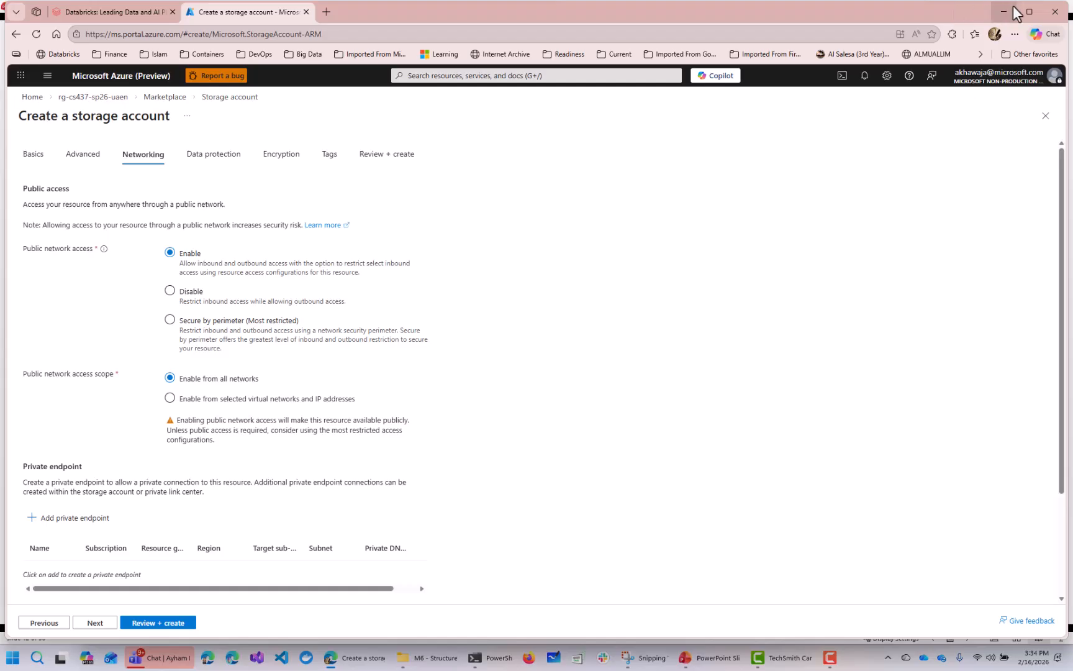
left_click(1030, 13)
mouse_move(1033, 12)
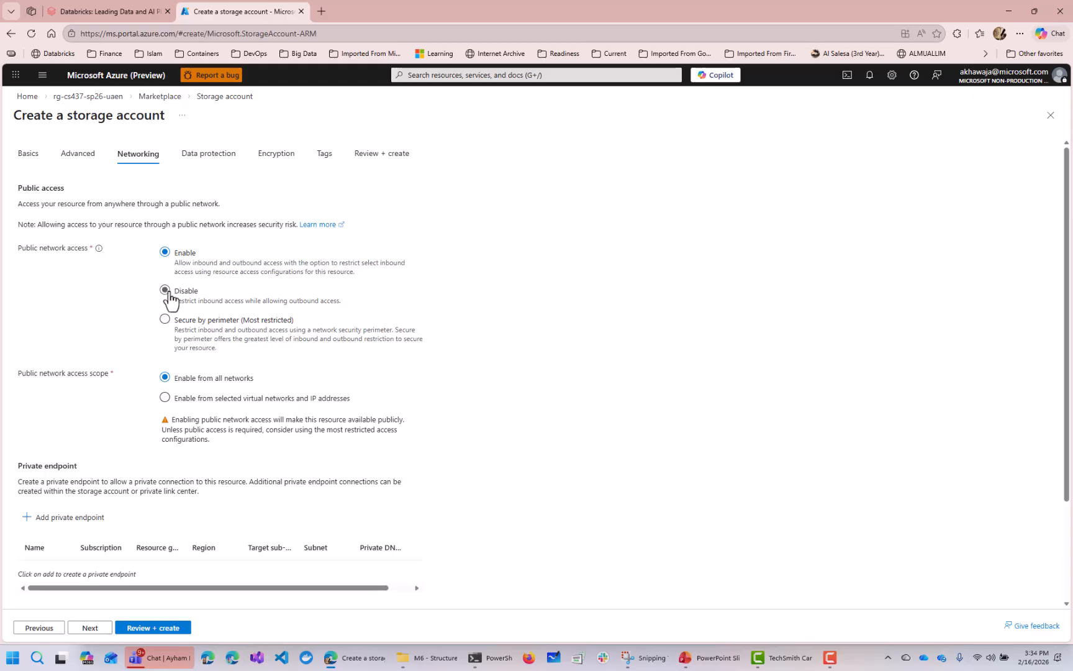
left_click(165, 290)
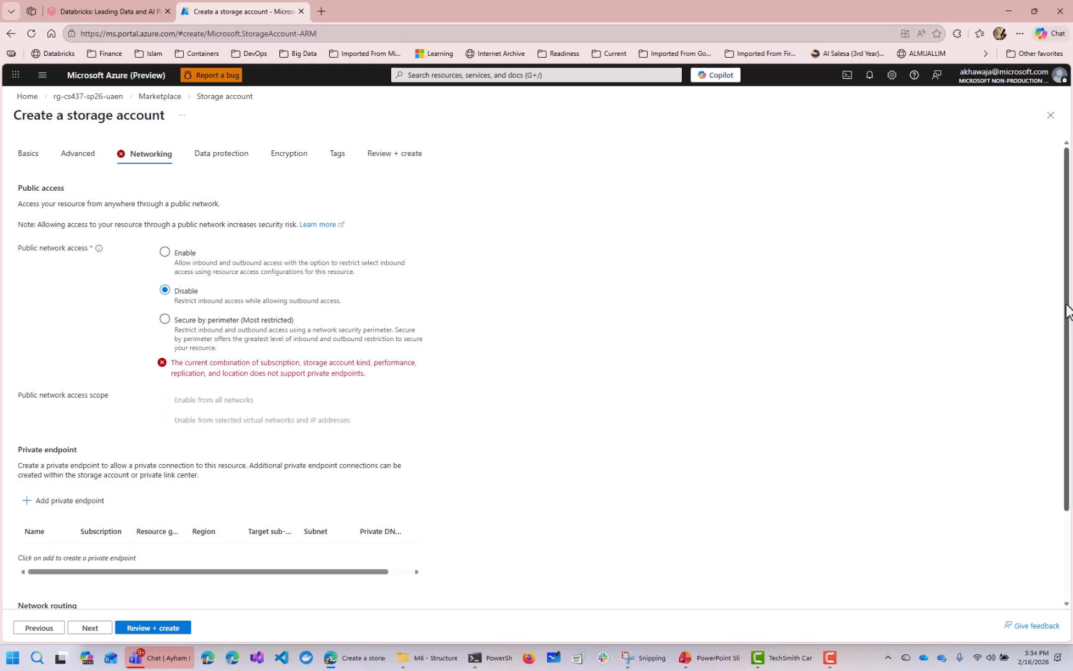
left_click_drag(1067, 311, 1070, 384)
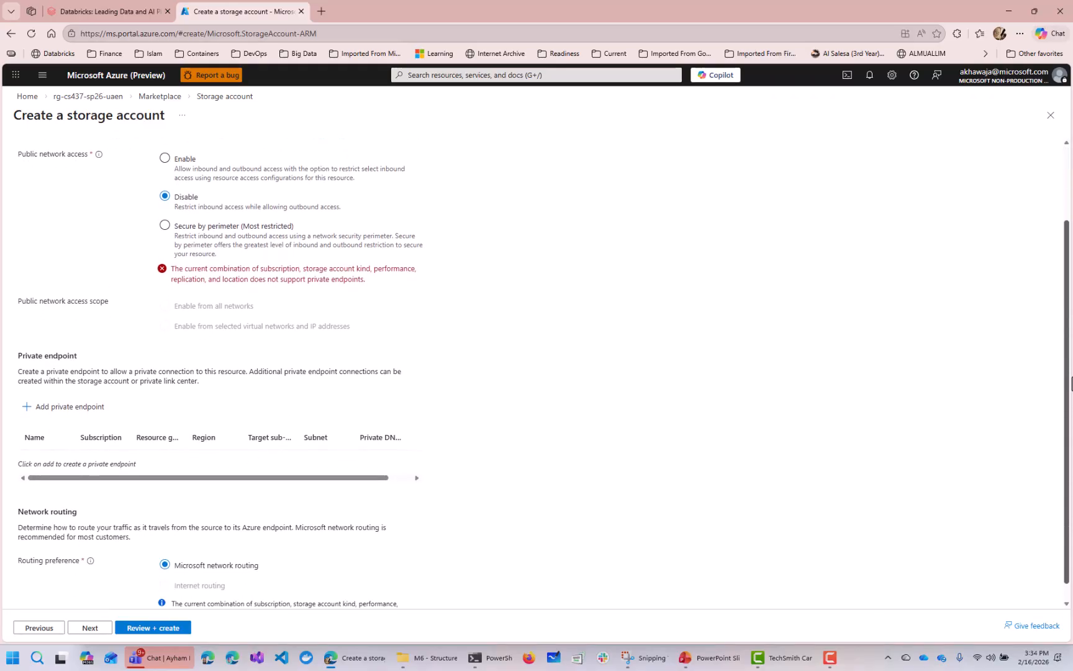
Step: Quit Microsoft Teams
left_click(162, 663)
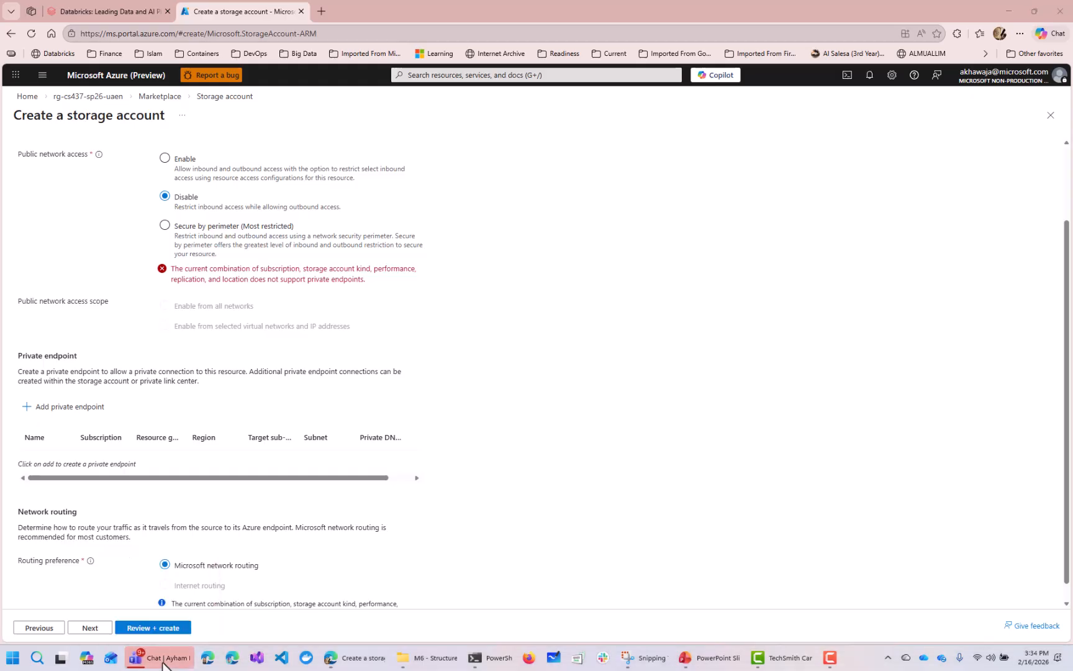
right_click(163, 663)
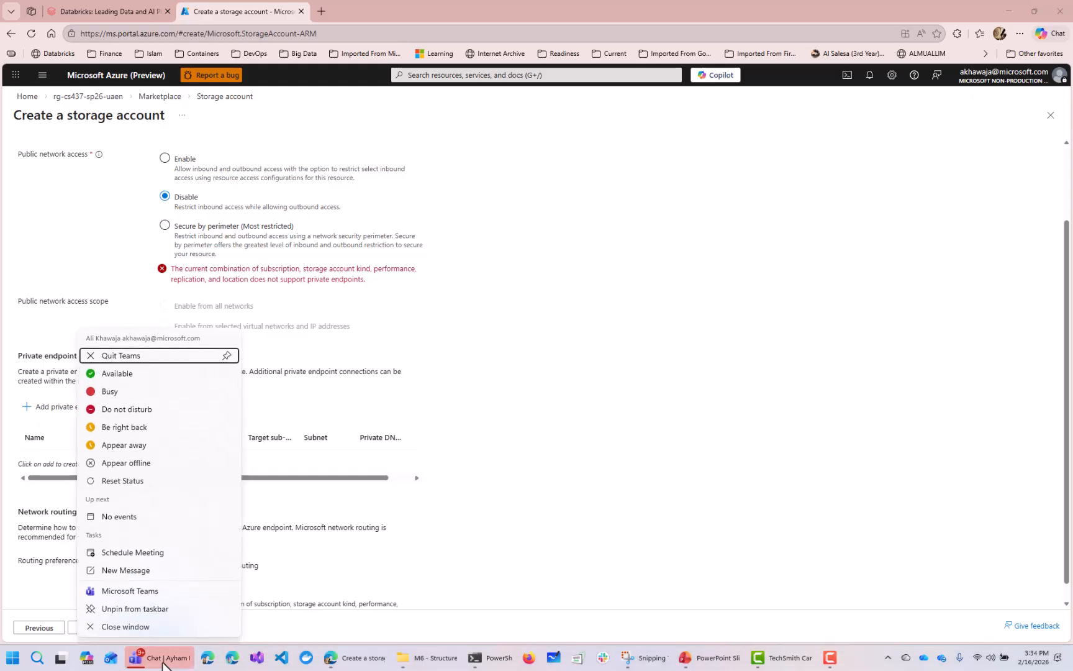
left_click(153, 351)
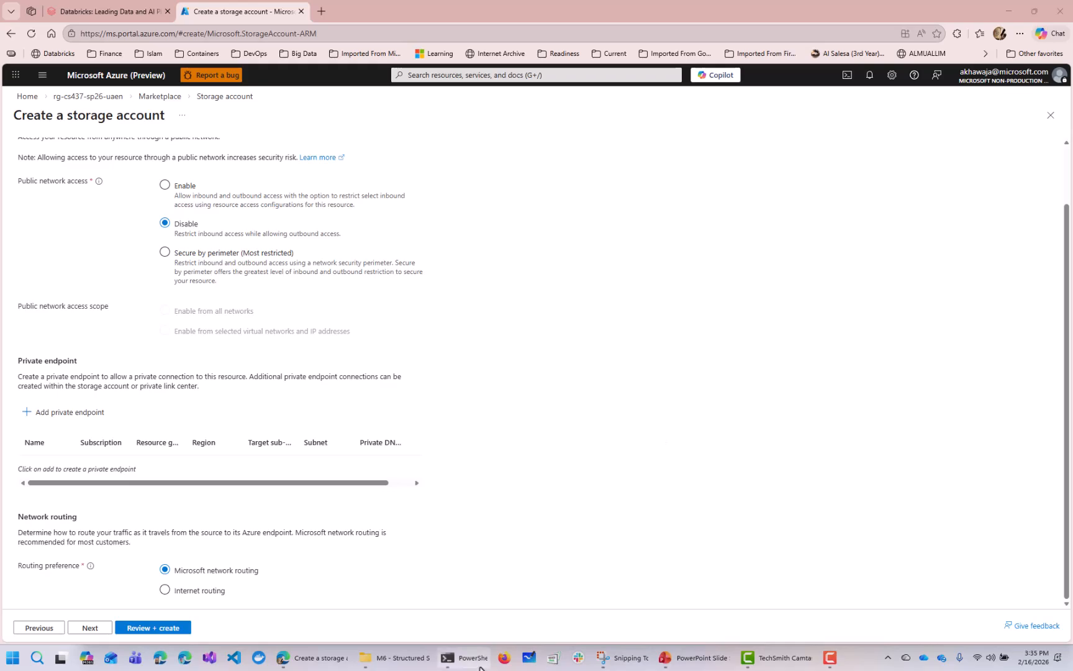
Step: In Microsoft Whiteboard, handwrite the heading PAAS in black on Whiteboard 17 and underline it
mouse_move(641, 168)
left_mouse_down()
mouse_move(650, 109)
mouse_move(649, 144)
left_mouse_up()
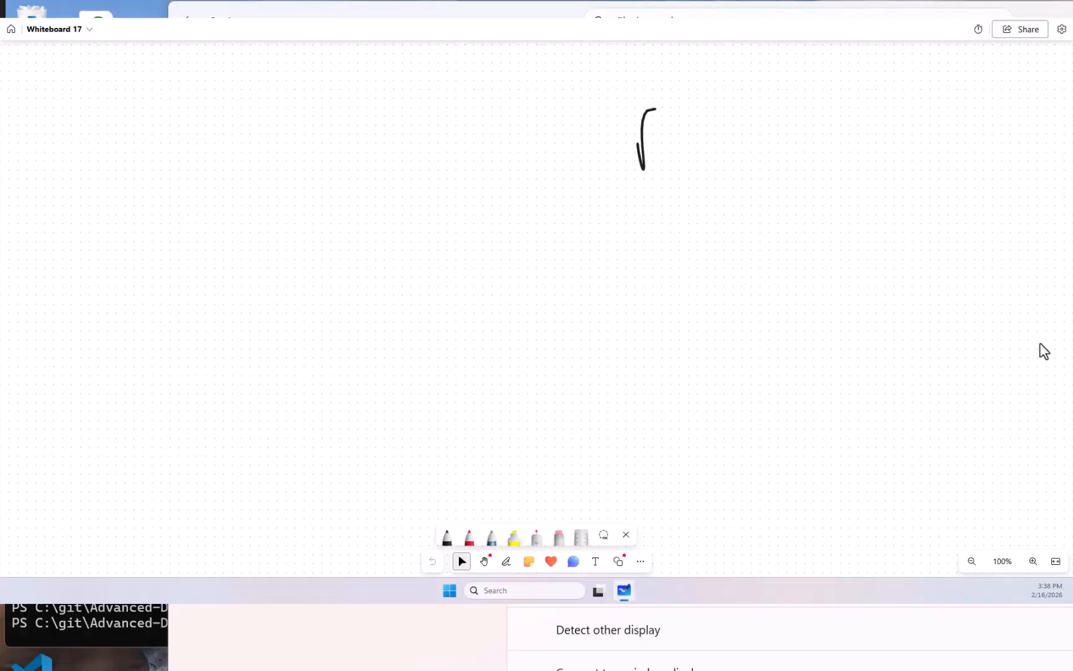
left_click_drag(683, 123, 669, 154)
mouse_move(680, 124)
left_mouse_down()
mouse_move(697, 164)
mouse_move(695, 142)
left_mouse_up()
mouse_move(705, 149)
left_mouse_down()
mouse_move(726, 121)
mouse_move(727, 155)
left_mouse_up()
left_click_drag(703, 143, 723, 140)
mouse_move(769, 123)
left_mouse_down()
mouse_move(744, 127)
mouse_move(751, 153)
left_mouse_up()
left_click_drag(637, 189, 812, 180)
mouse_move(660, 223)
left_mouse_down()
mouse_move(655, 244)
mouse_move(628, 246)
left_mouse_up()
left_click_drag(628, 237, 675, 230)
left_click(663, 232)
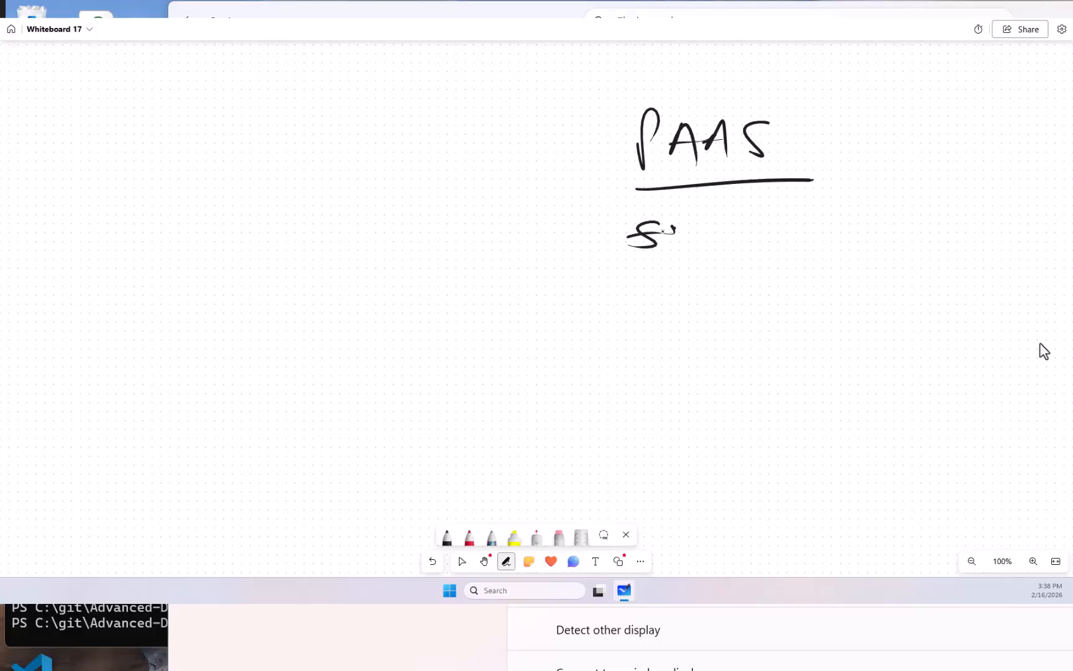
left_click(582, 537)
mouse_move(634, 232)
left_mouse_down()
mouse_move(669, 233)
mouse_move(648, 227)
mouse_move(668, 218)
mouse_move(647, 247)
left_mouse_up()
left_click(581, 537)
left_click(559, 537)
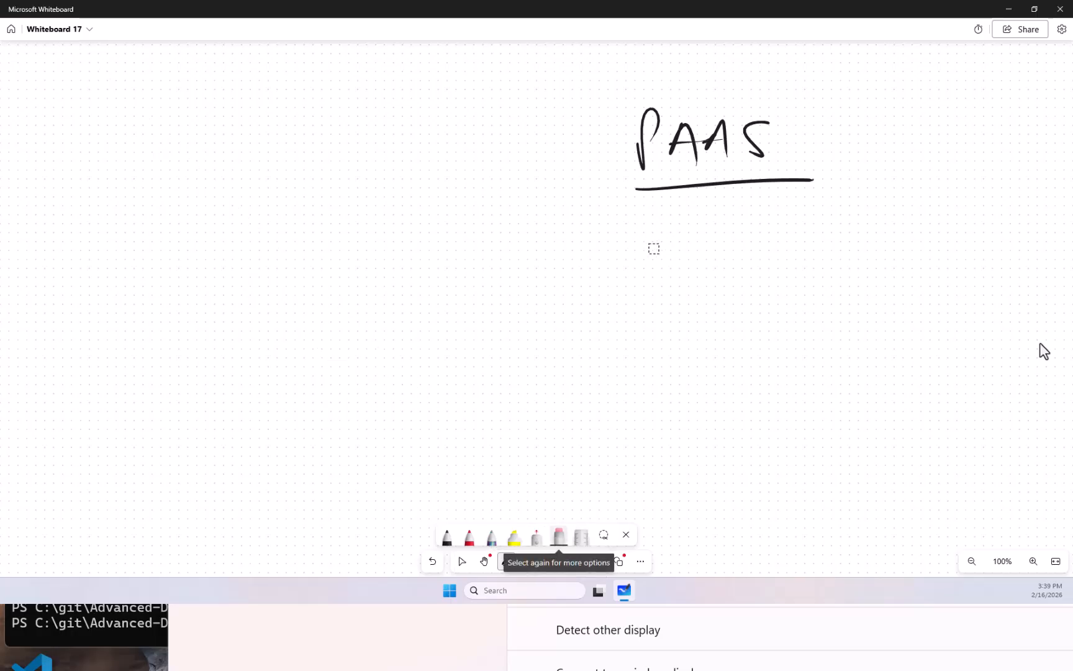
Step: Handwrite Storage, DB and Web App in black as a list under the PAAS heading, with a column of dots beneath
left_click(447, 536)
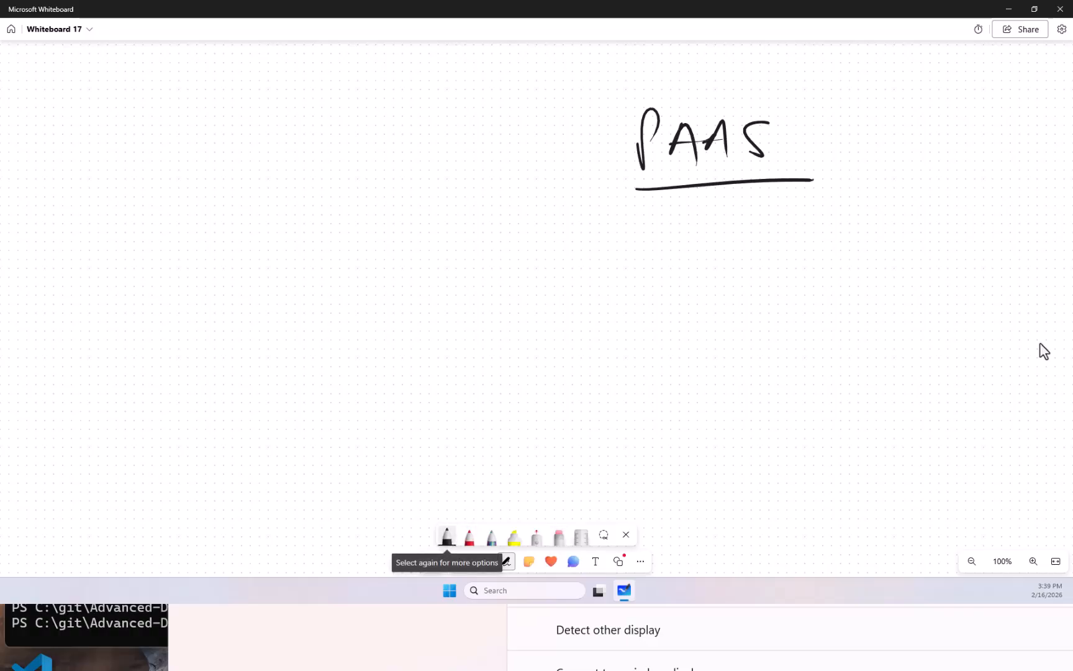
mouse_move(667, 231)
left_mouse_down()
mouse_move(639, 254)
mouse_move(676, 260)
mouse_move(700, 248)
left_mouse_up()
mouse_move(707, 251)
left_mouse_down()
mouse_move(720, 245)
mouse_move(747, 265)
mouse_move(761, 244)
left_mouse_up()
left_click(774, 252)
left_click_drag(652, 283, 652, 304)
mouse_move(649, 280)
left_mouse_down()
mouse_move(653, 306)
mouse_move(687, 305)
mouse_move(669, 349)
mouse_move(683, 332)
left_mouse_up()
mouse_move(689, 340)
left_mouse_down()
mouse_move(735, 341)
mouse_move(784, 318)
mouse_move(802, 341)
left_mouse_up()
left_click_drag(770, 338, 806, 328)
mouse_move(808, 326)
left_mouse_down()
mouse_move(809, 352)
mouse_move(807, 340)
left_mouse_up()
left_click_drag(829, 321, 831, 340)
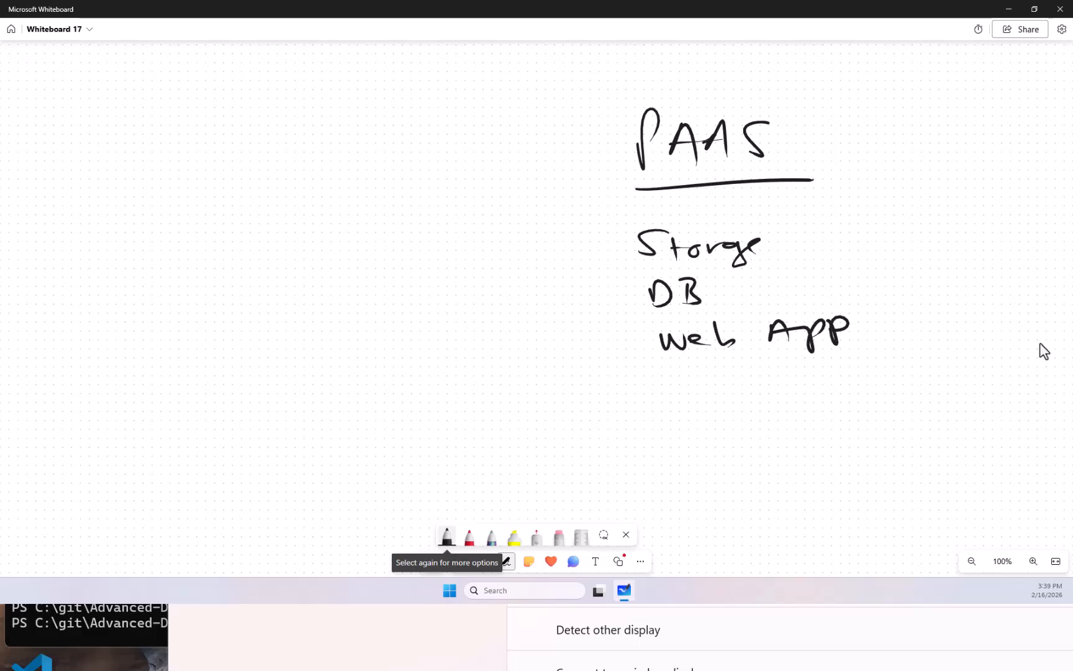
left_click_drag(723, 394, 726, 390)
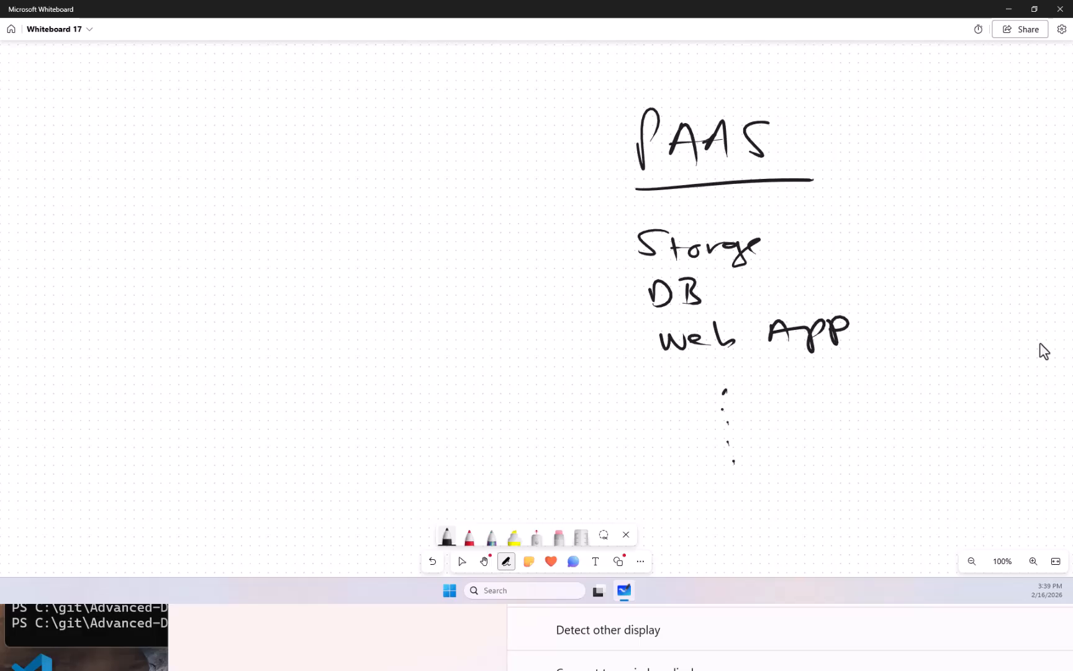
Step: Draw a square bracket before the service list and handwrite "Allow Internal Access" in black beside it
mouse_move(619, 220)
left_mouse_down()
mouse_move(591, 366)
mouse_move(626, 382)
left_mouse_up()
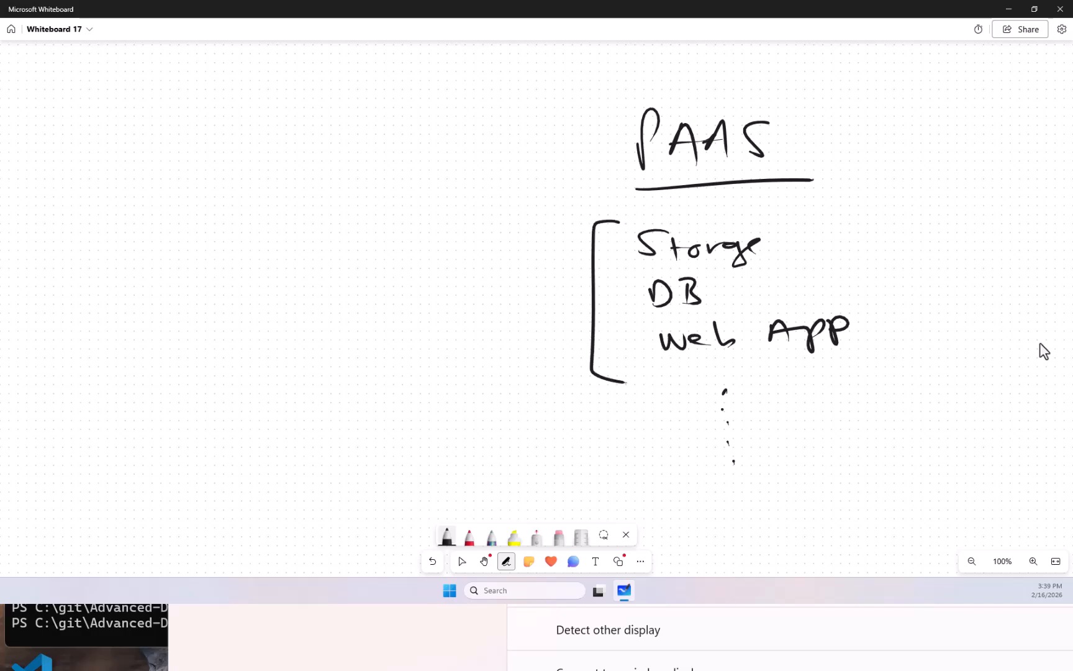
mouse_move(454, 228)
left_mouse_down()
mouse_move(473, 227)
mouse_move(473, 217)
left_mouse_up()
mouse_move(484, 205)
left_mouse_down()
mouse_move(486, 228)
mouse_move(500, 237)
left_mouse_up()
mouse_move(509, 215)
left_mouse_down()
mouse_move(522, 229)
mouse_move(548, 221)
left_mouse_up()
left_click_drag(448, 265, 446, 296)
mouse_move(454, 296)
left_mouse_down()
mouse_move(463, 281)
mouse_move(473, 293)
left_mouse_up()
mouse_move(483, 266)
left_mouse_down()
mouse_move(485, 297)
mouse_move(508, 292)
left_mouse_up()
mouse_move(510, 294)
left_mouse_down()
mouse_move(527, 280)
mouse_move(541, 292)
left_mouse_up()
mouse_move(538, 292)
left_mouse_down()
mouse_move(561, 285)
mouse_move(571, 300)
left_mouse_up()
left_click_drag(505, 262, 520, 261)
mouse_move(438, 349)
left_mouse_down()
mouse_move(447, 335)
mouse_move(466, 358)
left_mouse_up()
mouse_move(432, 348)
left_mouse_down()
mouse_move(462, 339)
mouse_move(487, 352)
left_mouse_up()
left_click_drag(497, 330, 529, 347)
mouse_move(529, 339)
left_mouse_down()
mouse_move(544, 347)
mouse_move(500, 342)
left_mouse_up()
left_click_drag(542, 339, 559, 347)
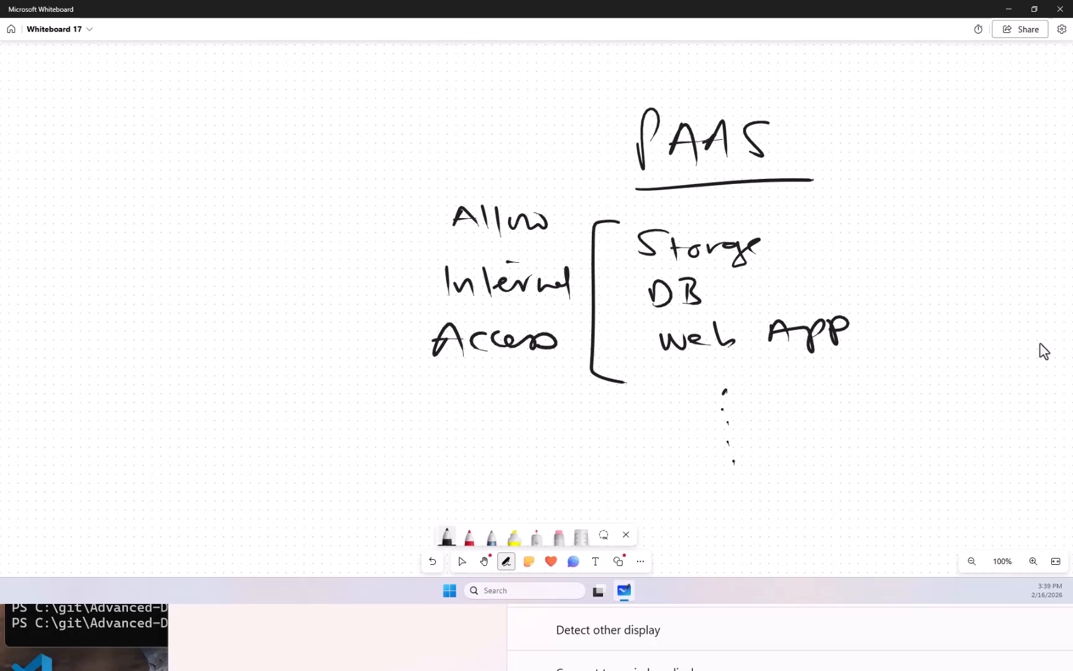
Step: Draw a black arrow leading away from "Allow Internal Access" and handwrite "Private EndPoint" in red at its tip
mouse_move(401, 299)
left_mouse_down()
mouse_move(270, 314)
mouse_move(289, 337)
left_mouse_up()
left_click(469, 535)
mouse_move(102, 296)
left_mouse_down()
mouse_move(107, 273)
mouse_move(233, 279)
left_mouse_up()
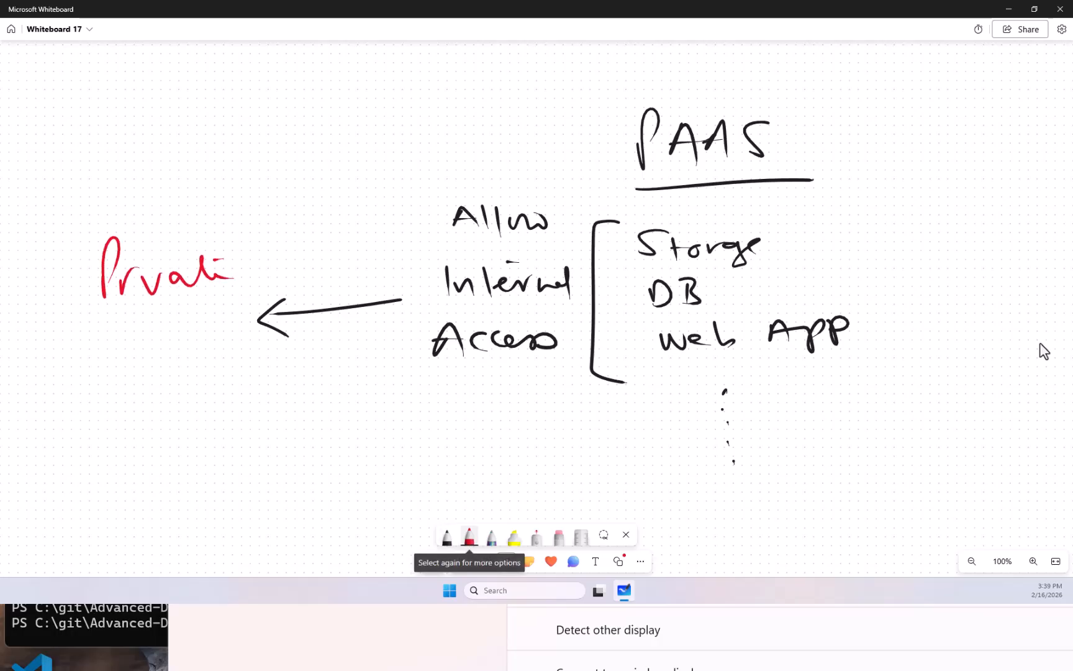
left_click_drag(132, 283, 134, 295)
left_click_drag(90, 380, 90, 356)
mouse_move(87, 366)
left_mouse_down()
mouse_move(109, 346)
mouse_move(114, 357)
left_mouse_up()
mouse_move(91, 379)
left_mouse_down()
mouse_move(134, 366)
mouse_move(148, 329)
left_mouse_up()
left_click_drag(138, 339, 139, 359)
mouse_move(97, 405)
left_mouse_down()
mouse_move(108, 404)
mouse_move(116, 428)
left_mouse_up()
mouse_move(163, 383)
left_mouse_down()
mouse_move(152, 376)
mouse_move(186, 433)
mouse_move(185, 471)
left_mouse_up()
left_click_drag(165, 456, 200, 450)
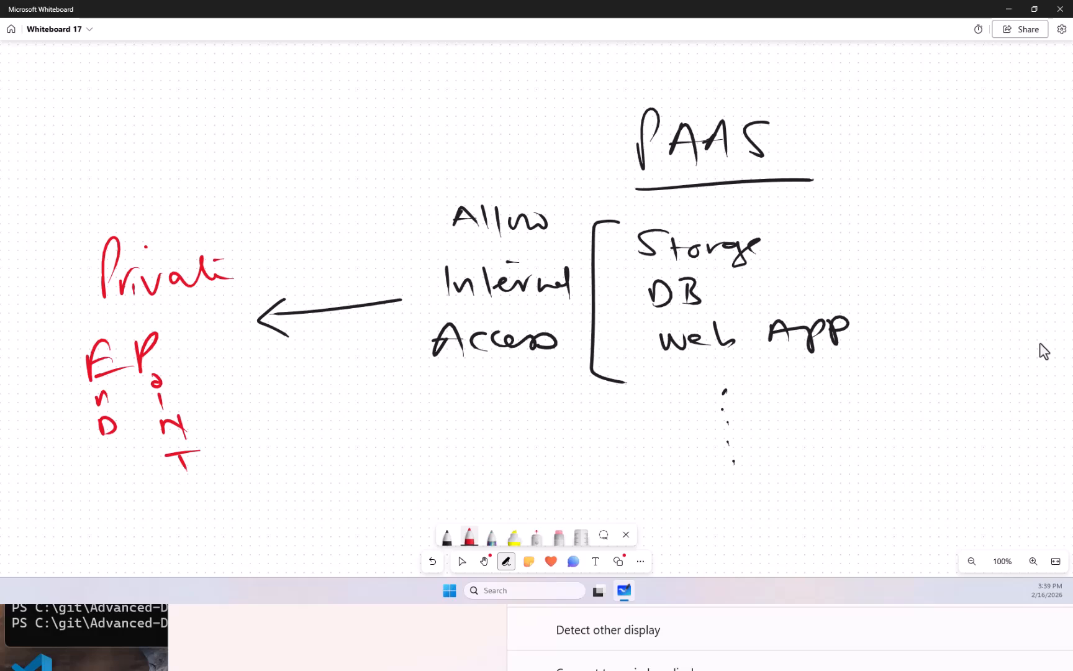
Step: Handwrite ONLY in red below "Access" and add a further line of red handwriting underneath it
mouse_move(445, 386)
left_mouse_down()
mouse_move(492, 386)
mouse_move(537, 412)
mouse_move(544, 405)
left_mouse_up()
left_click_drag(554, 387, 544, 431)
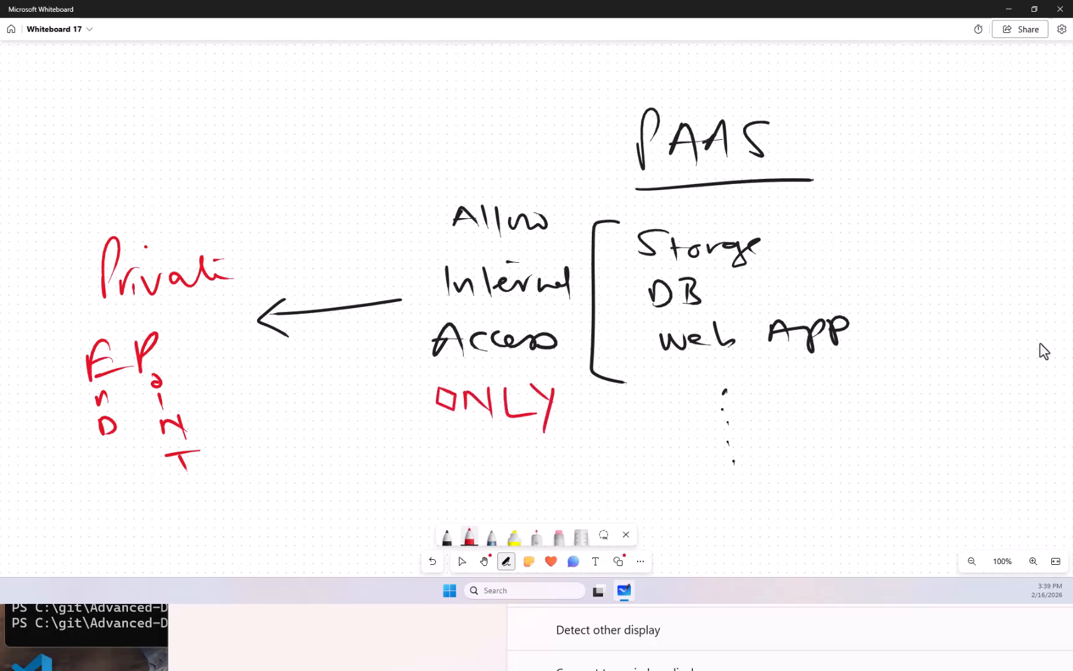
mouse_move(428, 452)
left_mouse_down()
mouse_move(428, 484)
mouse_move(462, 475)
mouse_move(457, 465)
left_mouse_up()
mouse_move(472, 454)
left_mouse_down()
mouse_move(498, 477)
mouse_move(511, 452)
mouse_move(541, 477)
left_mouse_up()
mouse_move(545, 451)
left_mouse_down()
mouse_move(546, 476)
mouse_move(563, 450)
left_mouse_up()
left_click_drag(547, 464, 558, 463)
left_click_drag(549, 476, 580, 473)
left_click_drag(613, 440, 599, 493)
left_click_drag(647, 450, 642, 479)
mouse_move(664, 459)
left_mouse_down()
mouse_move(671, 485)
mouse_move(680, 460)
mouse_move(719, 476)
mouse_move(734, 451)
mouse_move(770, 452)
mouse_move(821, 474)
mouse_move(885, 462)
left_mouse_up()
mouse_move(892, 443)
left_mouse_down()
mouse_move(883, 478)
mouse_move(892, 506)
left_mouse_up()
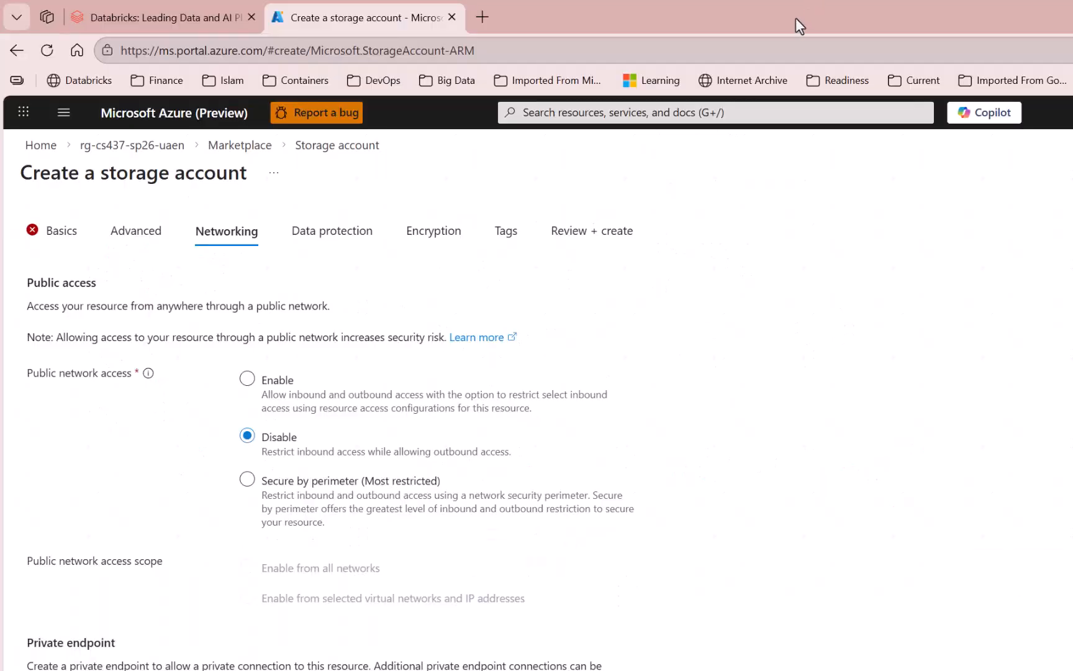
Step: Move the Azure portal browser window onto the whiteboard display and maximize it
left_click_drag(795, 18, 595, 28)
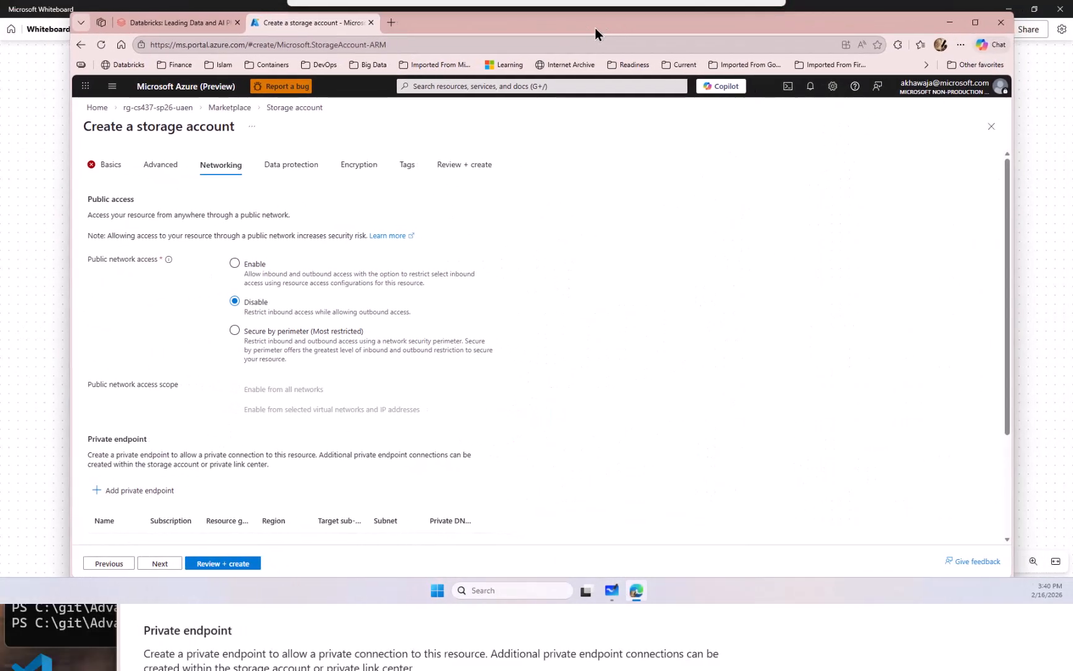
left_click(977, 23)
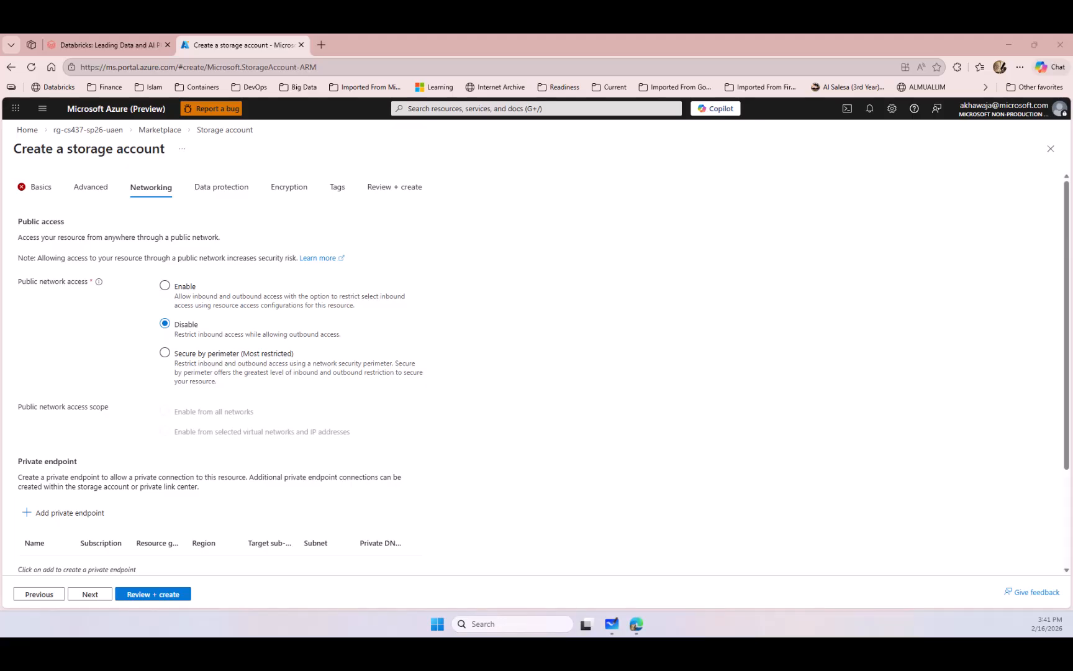
Step: Start adding a private endpoint to the storage account from its networking settings
left_click(153, 317)
scroll(177, 281, "down", 1)
scroll(177, 281, "left", 1)
scroll(176, 324, "right", 1)
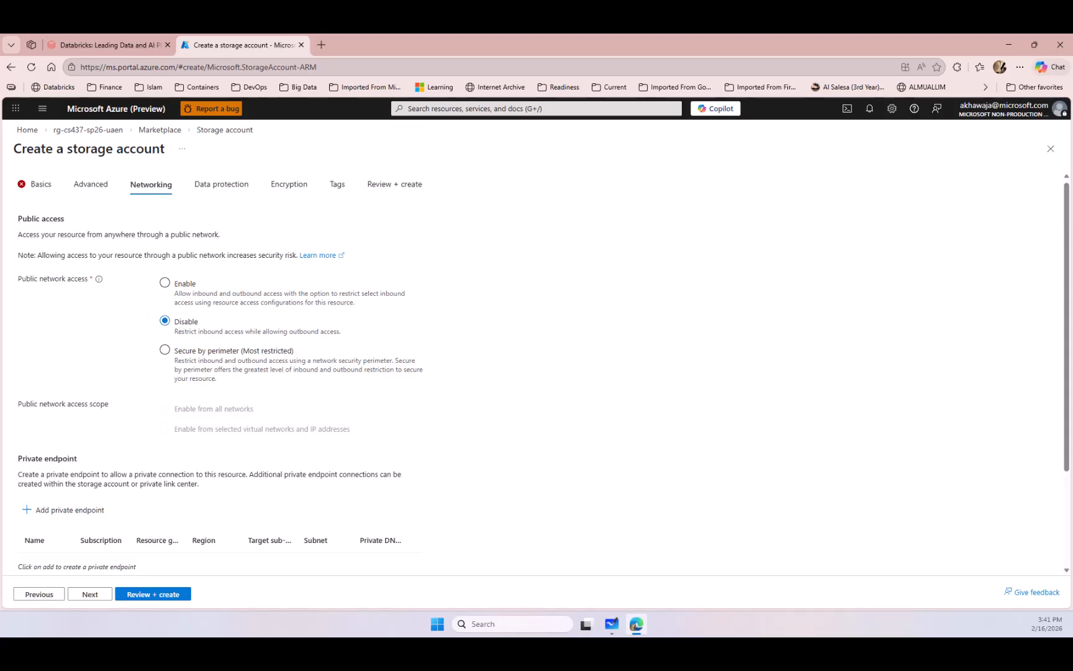
scroll(543, 371, "down", 3)
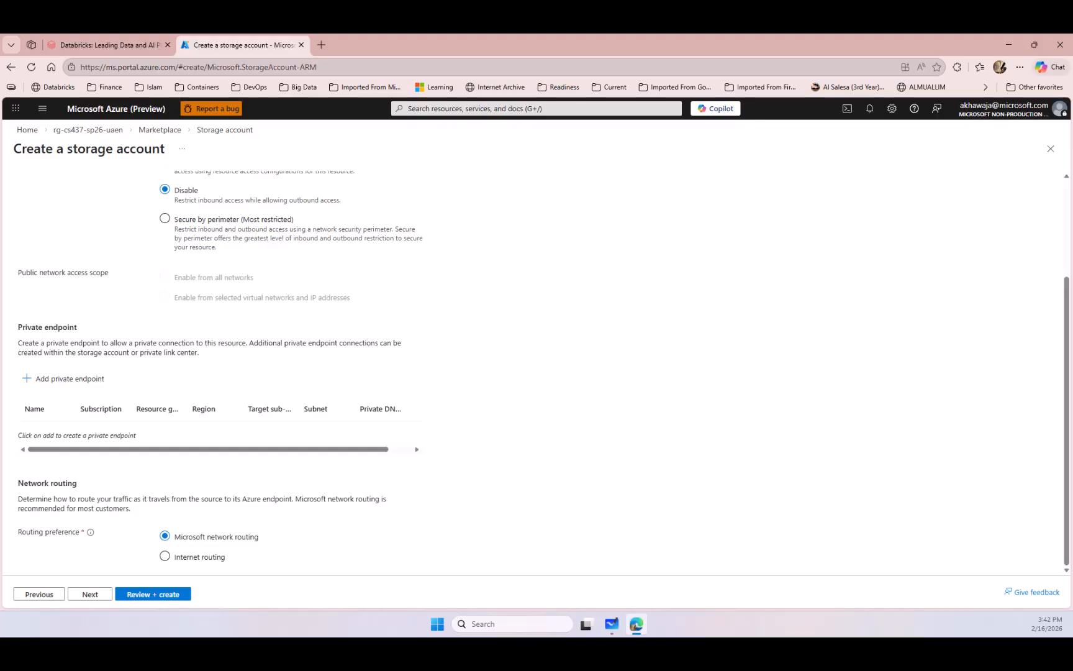
left_click(65, 378)
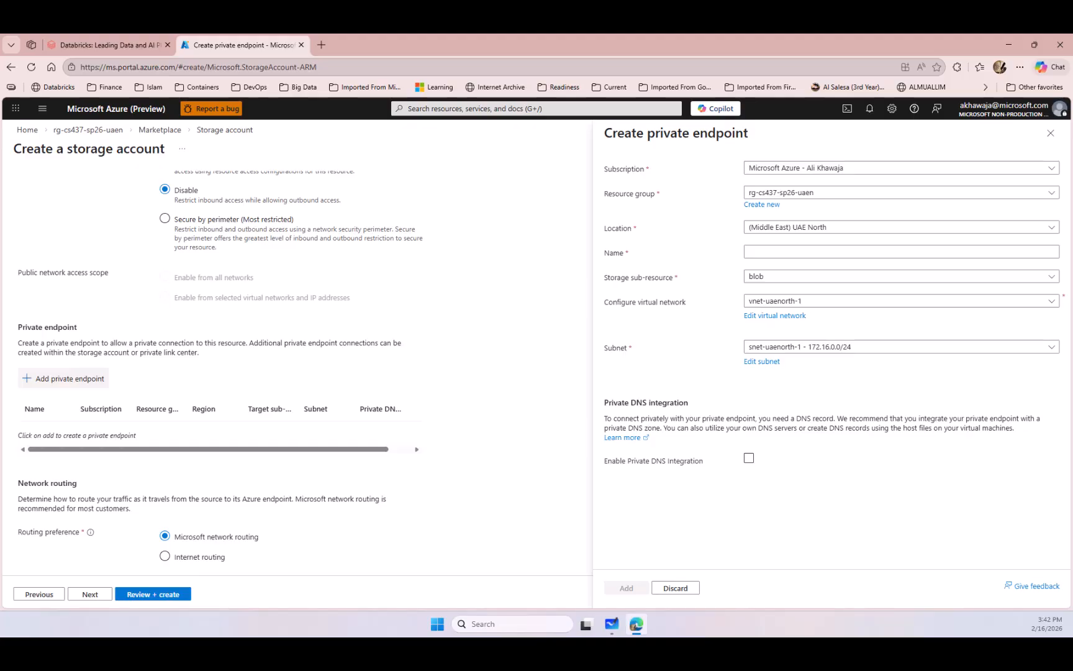
Step: Enlarge the browser page zoom to 125% for the private endpoint form
left_click(1020, 67)
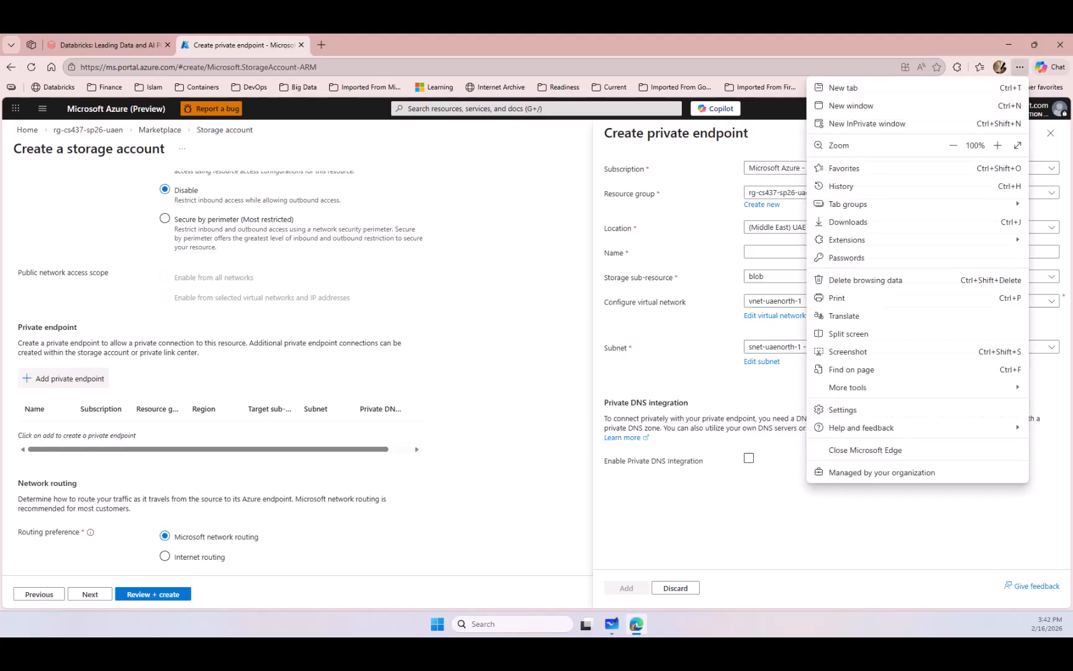
left_click(997, 145)
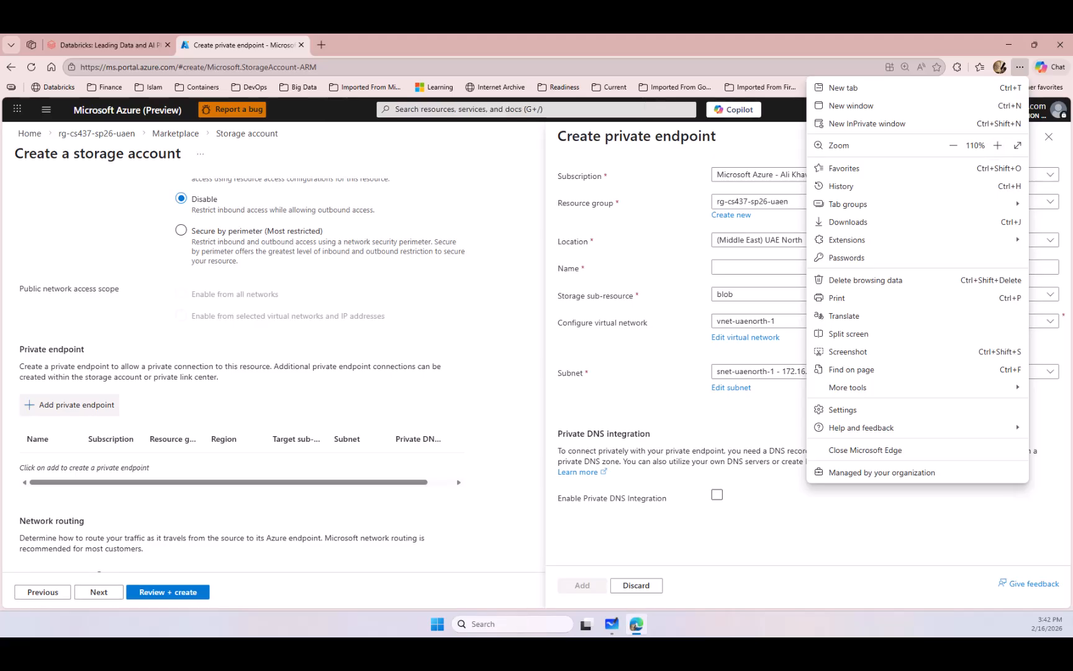
left_click(997, 146)
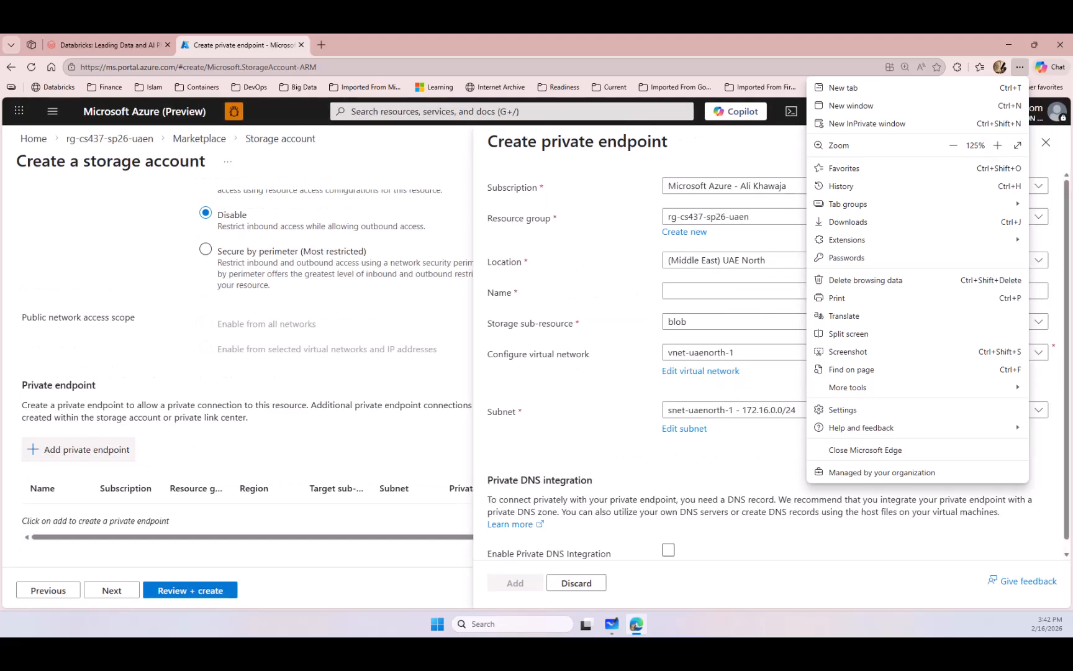
key("Escape")
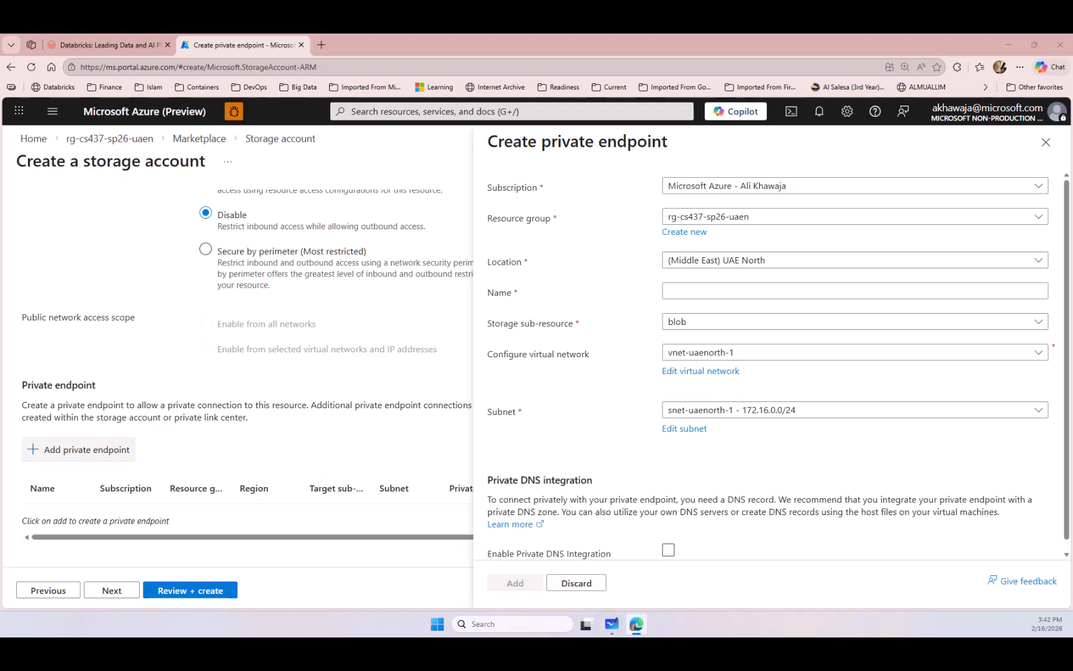
Step: Switch to Microsoft Whiteboard and create a new blank whiteboard
left_click(612, 624)
left_click(11, 62)
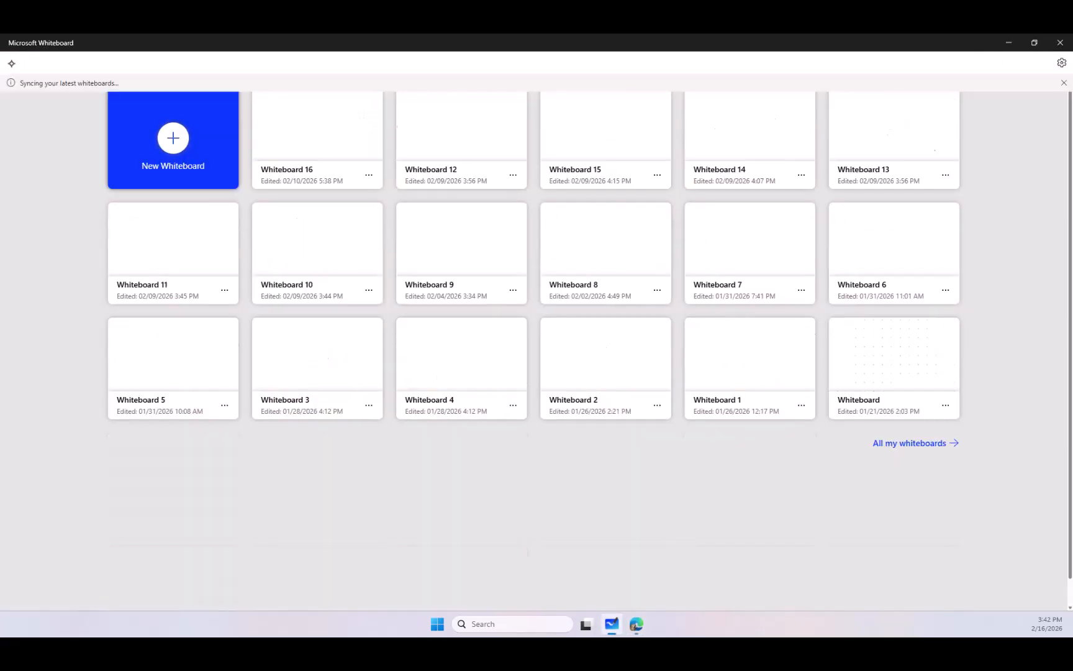
left_click(173, 138)
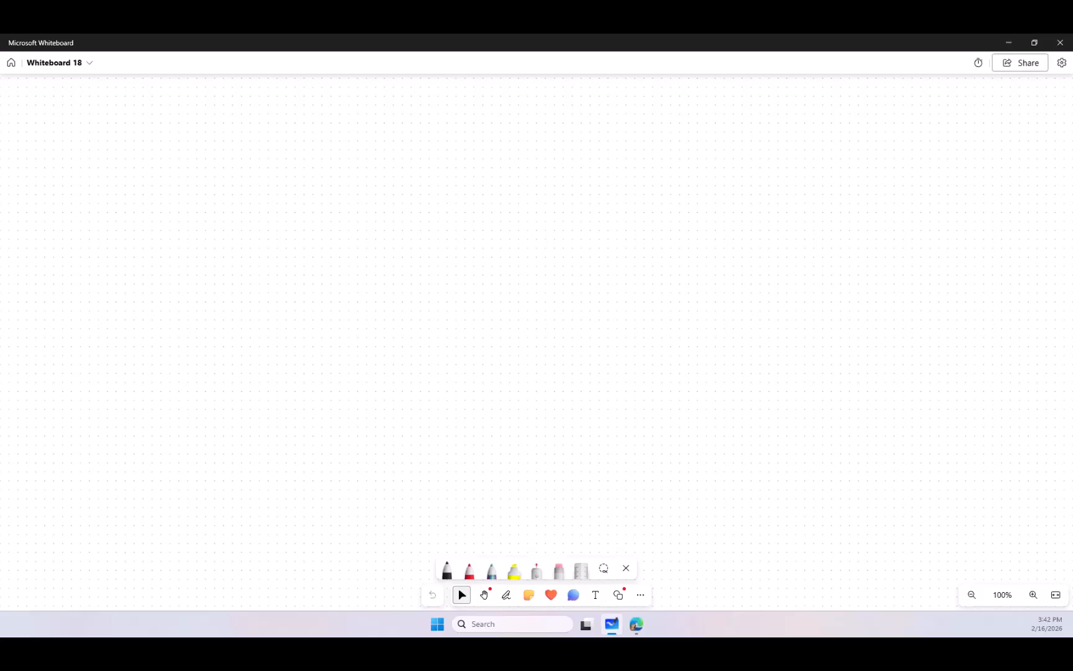
Step: Draw a red rectangle in the upper part of the board and handwrite the label Storage above it
left_click(506, 594)
mouse_move(725, 179)
left_mouse_down()
mouse_move(732, 246)
mouse_move(868, 177)
mouse_move(752, 249)
mouse_move(736, 247)
left_mouse_up()
mouse_move(765, 126)
left_mouse_down()
mouse_move(737, 155)
mouse_move(769, 160)
mouse_move(816, 140)
mouse_move(835, 159)
mouse_move(857, 156)
mouse_move(821, 155)
left_mouse_up()
left_click(862, 150)
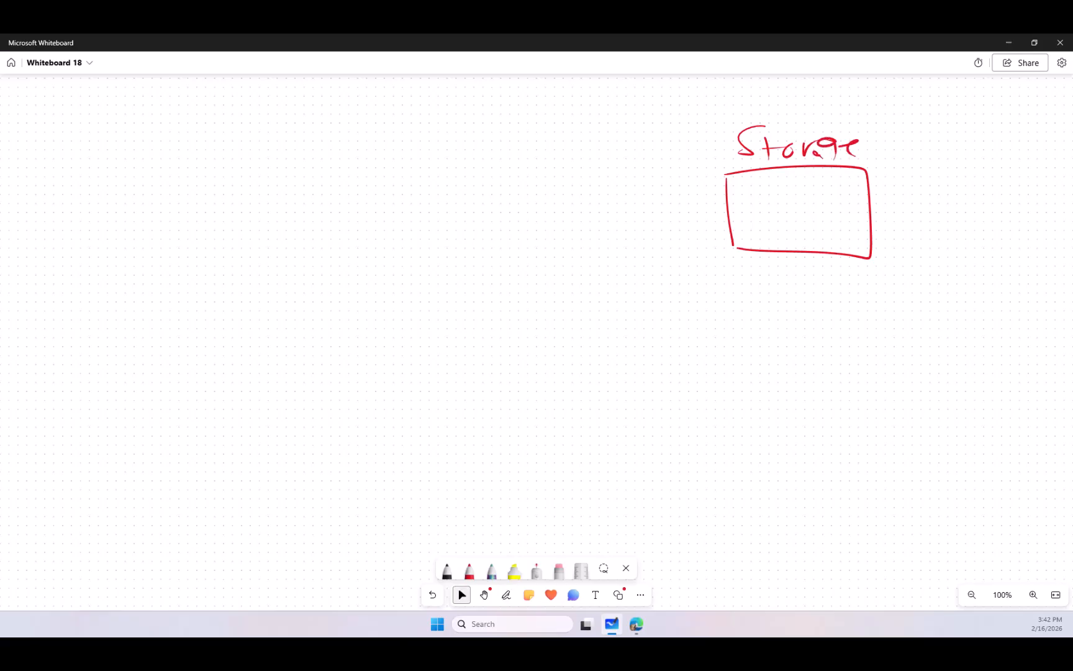
Step: Draw a red box labelled NIC below the Storage box, connect the two with a line, and add an incoming arrow
mouse_move(787, 255)
left_mouse_down()
mouse_move(745, 300)
mouse_move(712, 304)
left_mouse_up()
mouse_move(633, 290)
left_mouse_down()
mouse_move(631, 349)
mouse_move(738, 329)
mouse_move(638, 350)
left_mouse_up()
mouse_move(662, 393)
left_mouse_down()
mouse_move(664, 376)
mouse_move(709, 397)
left_mouse_up()
mouse_move(737, 373)
left_mouse_down()
mouse_move(730, 397)
mouse_move(750, 395)
left_mouse_up()
mouse_move(505, 325)
left_mouse_down()
mouse_move(624, 322)
mouse_move(617, 335)
left_mouse_up()
left_click(461, 594)
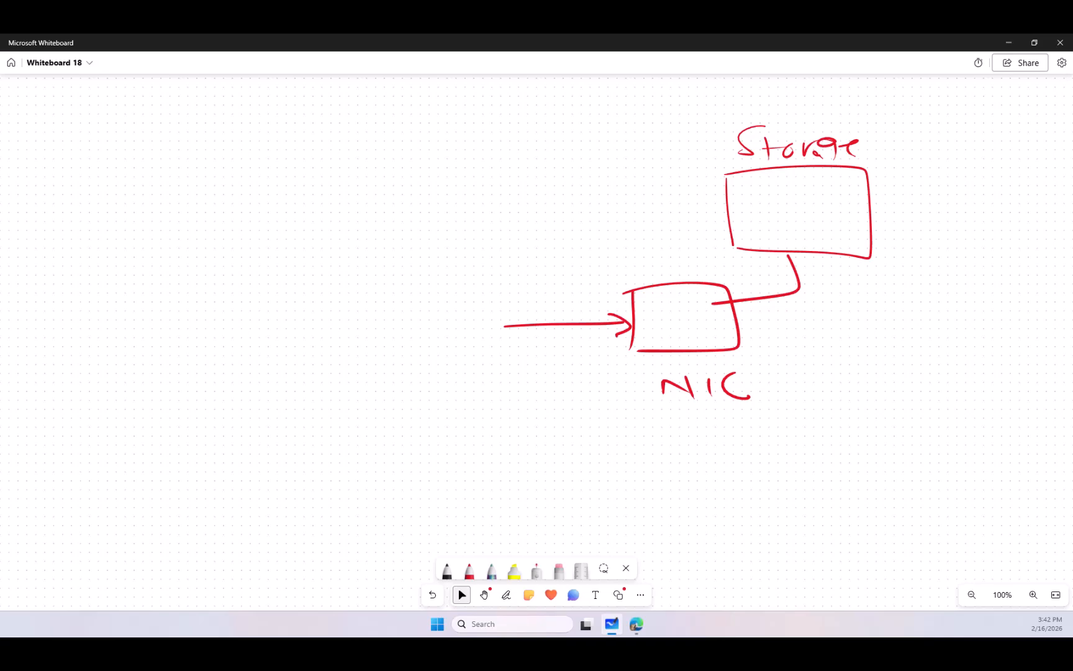
Step: Handwrite "All of your servers" in red before the incoming arrow and enclose it with a curly brace
mouse_move(329, 289)
left_mouse_down()
mouse_move(338, 269)
mouse_move(350, 292)
left_mouse_up()
left_click_drag(323, 283, 345, 276)
left_click_drag(371, 260, 372, 290)
mouse_move(379, 264)
left_mouse_down()
mouse_move(381, 292)
mouse_move(427, 286)
left_mouse_up()
mouse_move(456, 250)
left_mouse_down()
mouse_move(445, 292)
mouse_move(467, 265)
left_mouse_up()
left_click_drag(325, 325, 340, 338)
mouse_move(355, 317)
left_mouse_down()
mouse_move(345, 351)
mouse_move(368, 339)
left_mouse_up()
left_click_drag(367, 323, 422, 334)
mouse_move(346, 372)
left_mouse_down()
mouse_move(323, 401)
mouse_move(453, 374)
left_mouse_up()
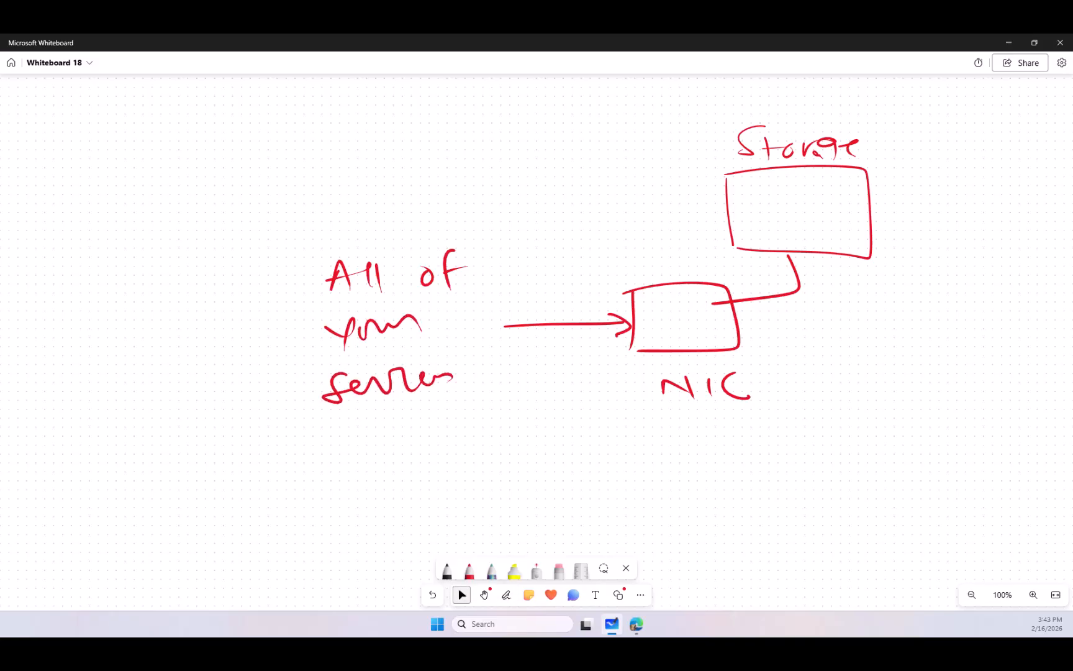
mouse_move(456, 230)
left_mouse_down()
mouse_move(479, 295)
mouse_move(462, 426)
left_mouse_up()
left_click(461, 594)
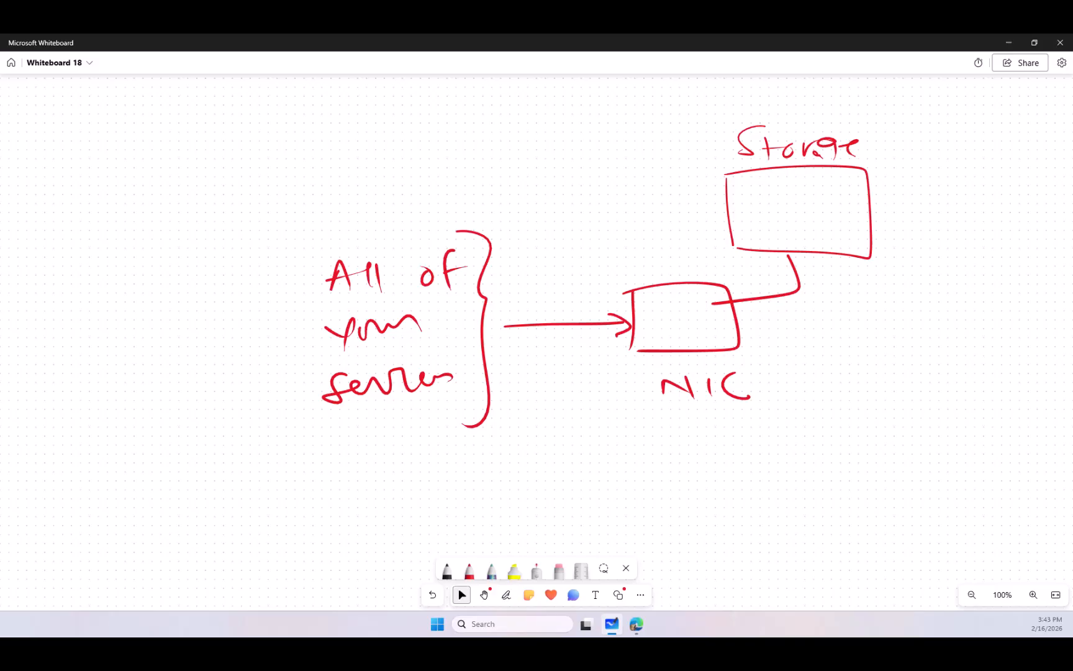
Step: Draw a red bracket beneath the NIC box and handwrite "VNET / Subnet" under it
left_click(507, 594)
mouse_move(569, 398)
left_mouse_down()
mouse_move(597, 428)
mouse_move(819, 398)
mouse_move(814, 379)
left_mouse_up()
left_click(461, 595)
left_click(506, 594)
mouse_move(599, 453)
left_mouse_down()
mouse_move(677, 467)
mouse_move(680, 482)
left_mouse_up()
mouse_move(683, 448)
left_mouse_down()
mouse_move(711, 445)
mouse_move(693, 483)
mouse_move(733, 446)
mouse_move(723, 462)
left_mouse_up()
left_click_drag(692, 484, 766, 483)
mouse_move(738, 458)
left_mouse_down()
mouse_move(790, 449)
mouse_move(809, 491)
left_mouse_up()
left_click(462, 594)
left_click(507, 594)
mouse_move(870, 442)
left_mouse_down()
mouse_move(850, 473)
mouse_move(997, 453)
mouse_move(1001, 467)
left_mouse_up()
mouse_move(1011, 427)
left_mouse_down()
mouse_move(1014, 471)
mouse_move(1042, 444)
left_mouse_up()
left_click(462, 594)
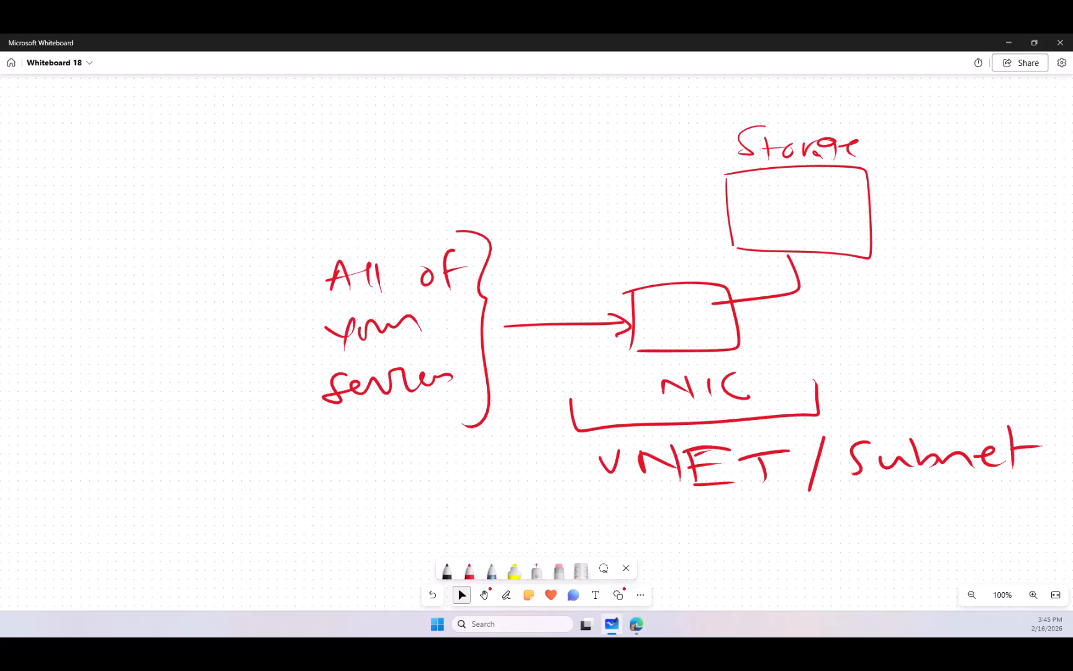
Step: Draw a large black frame around the red Storage box and its label
left_click(447, 569)
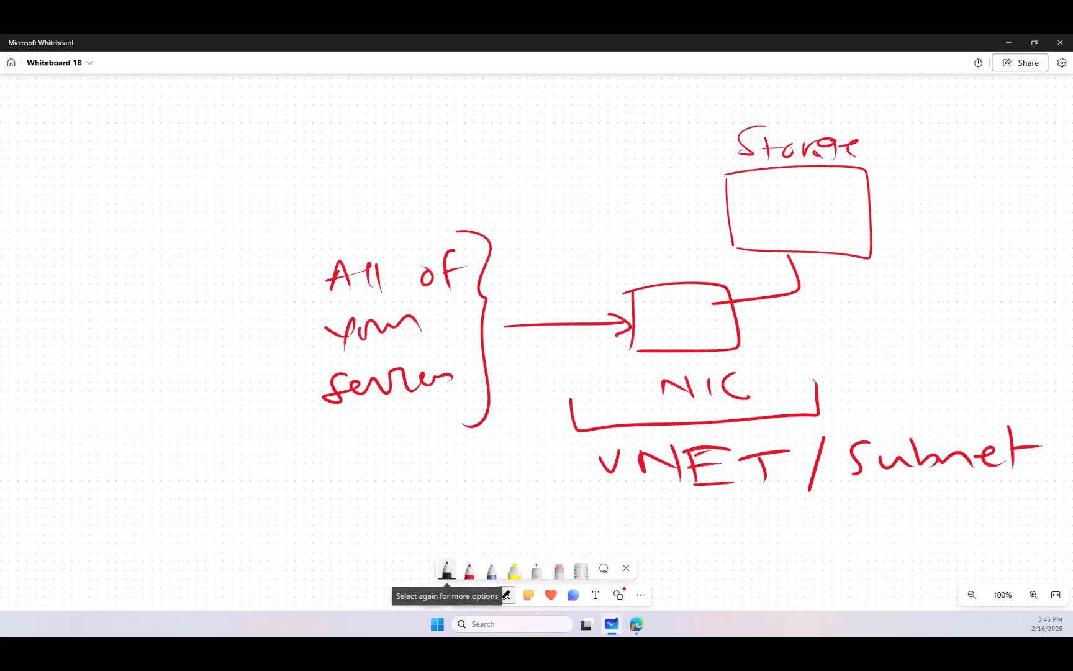
mouse_move(645, 110)
left_mouse_down()
mouse_move(645, 256)
mouse_move(664, 96)
mouse_move(1001, 113)
mouse_move(1016, 261)
mouse_move(714, 287)
mouse_move(641, 273)
left_mouse_up()
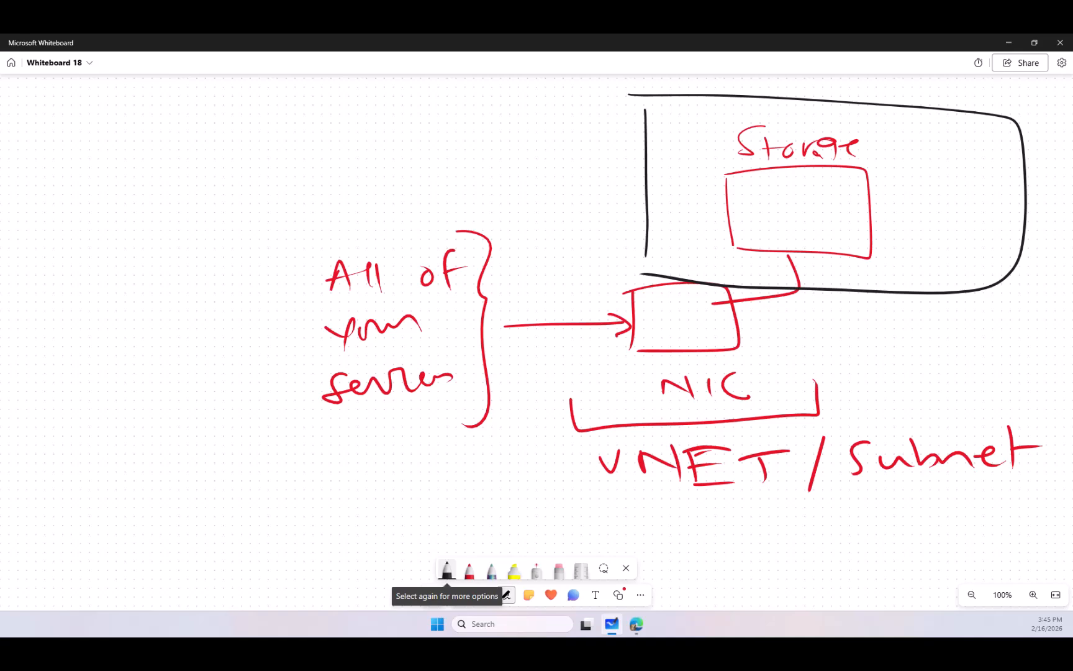
Step: Create a new whiteboard and draw a large black rectangle on its right half with the pen
left_click(10, 62)
left_click(173, 136)
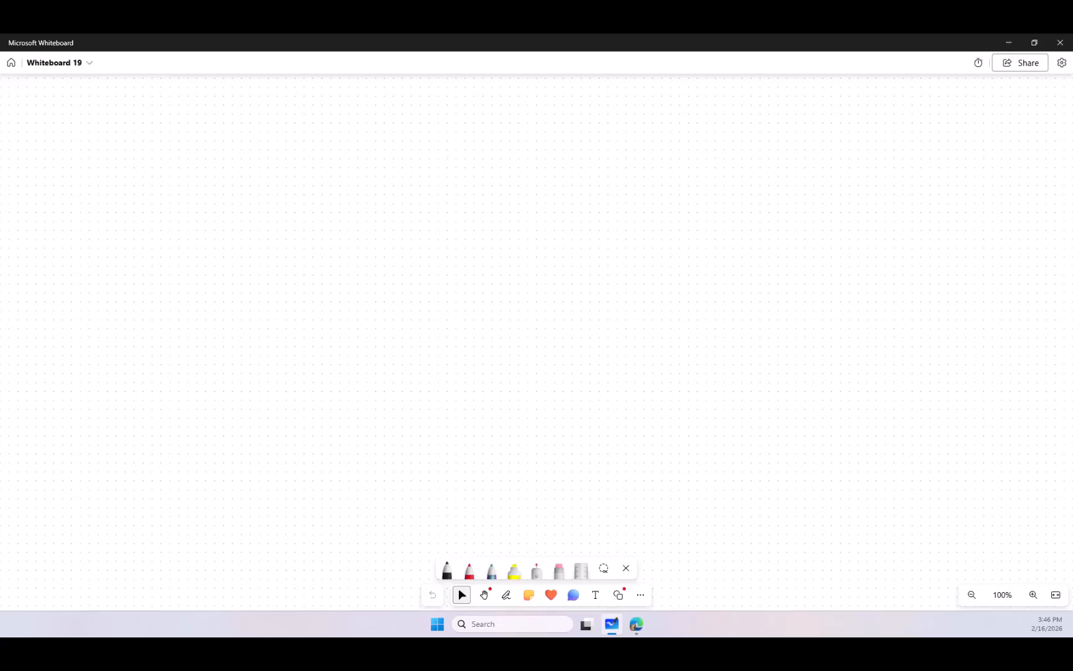
left_click(506, 594)
mouse_move(529, 164)
left_mouse_down()
mouse_move(547, 450)
mouse_move(555, 171)
mouse_move(913, 166)
mouse_move(895, 427)
mouse_move(751, 466)
mouse_move(530, 459)
left_mouse_up()
left_click(462, 595)
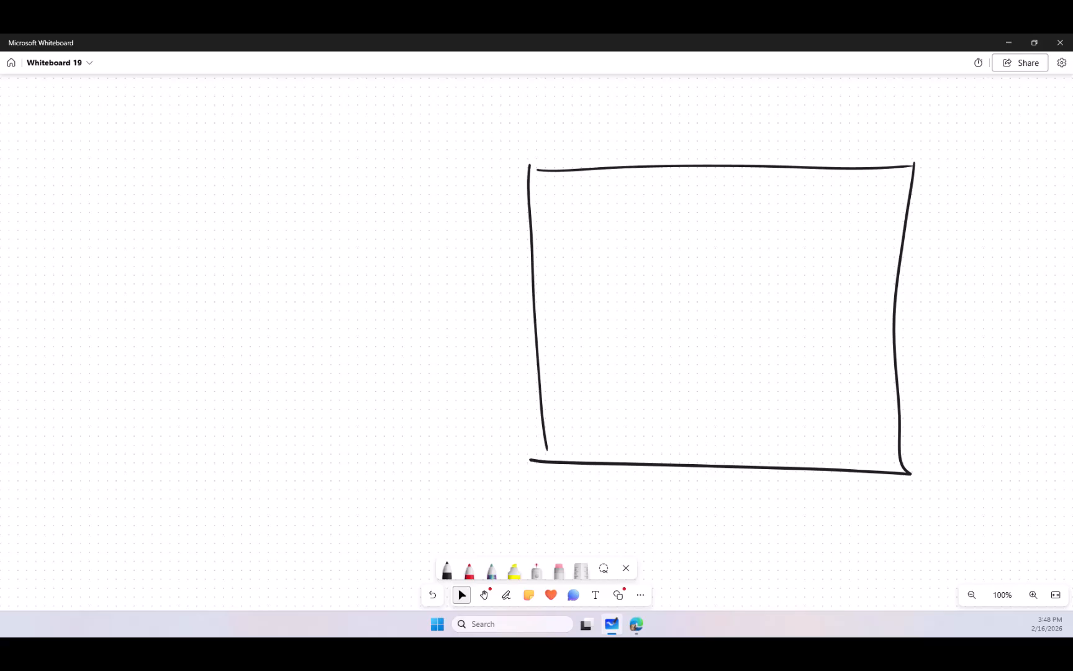
key("alt+Tab")
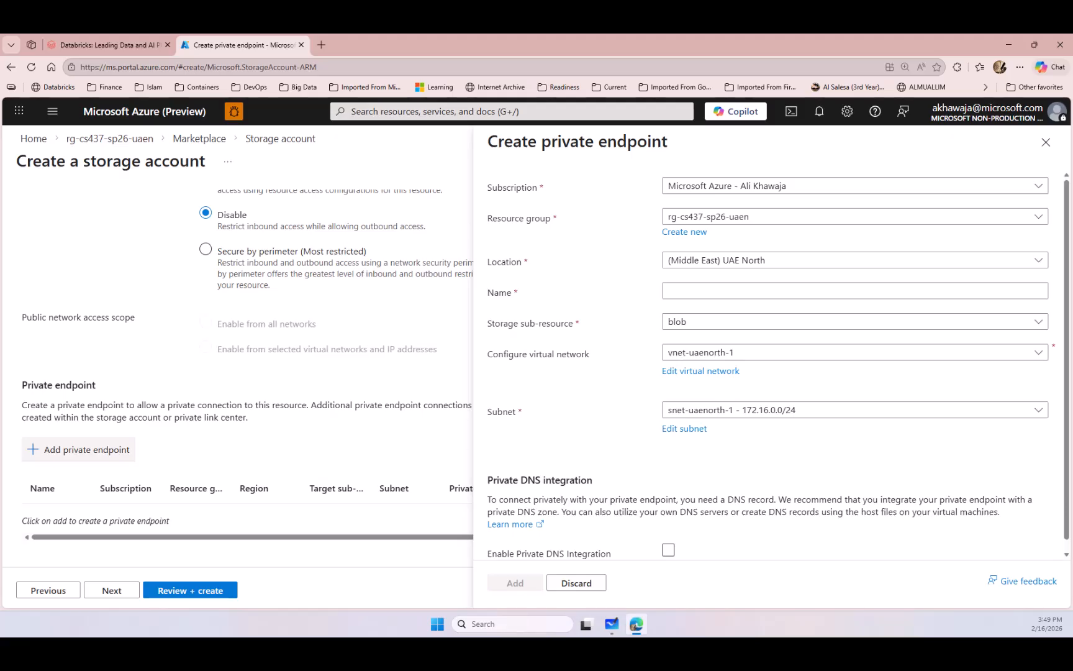
key("alt+Tab")
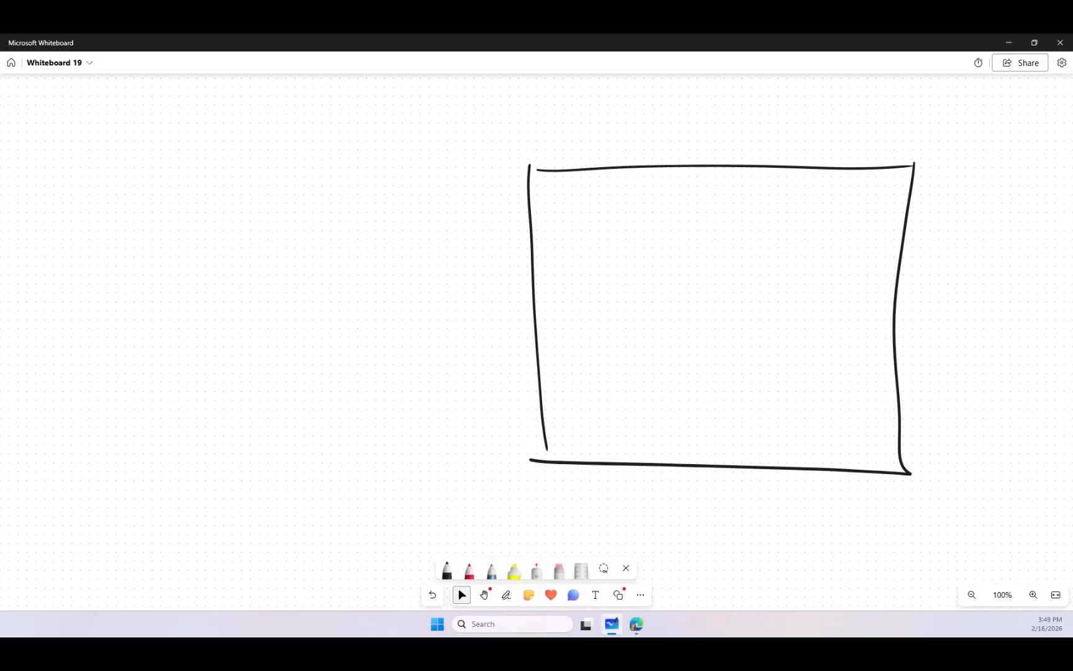
Step: Mark off a red hatched vertical band along the black rectangle's left edge and draw a small red box beside its top
left_click(469, 570)
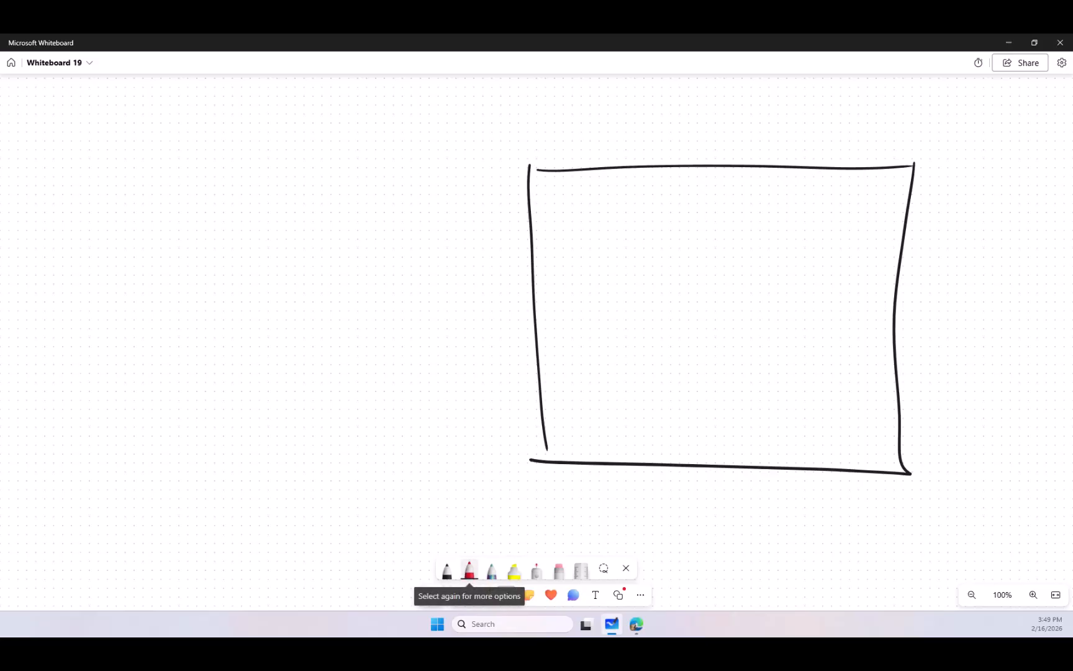
left_click_drag(598, 171, 618, 459)
left_click_drag(581, 180, 538, 248)
left_click_drag(590, 204, 538, 286)
left_click_drag(602, 244, 540, 322)
left_click_drag(609, 275, 547, 356)
left_click_drag(599, 317, 549, 374)
left_click_drag(613, 340, 550, 415)
mouse_move(605, 390)
left_mouse_down()
mouse_move(551, 447)
mouse_move(572, 444)
left_mouse_up()
mouse_move(631, 182)
left_mouse_down()
mouse_move(633, 219)
mouse_move(683, 230)
mouse_move(629, 232)
left_mouse_up()
Step: Draw five more small boxes in two rows inside the black rectangle with the multicolour pen
left_click(491, 569)
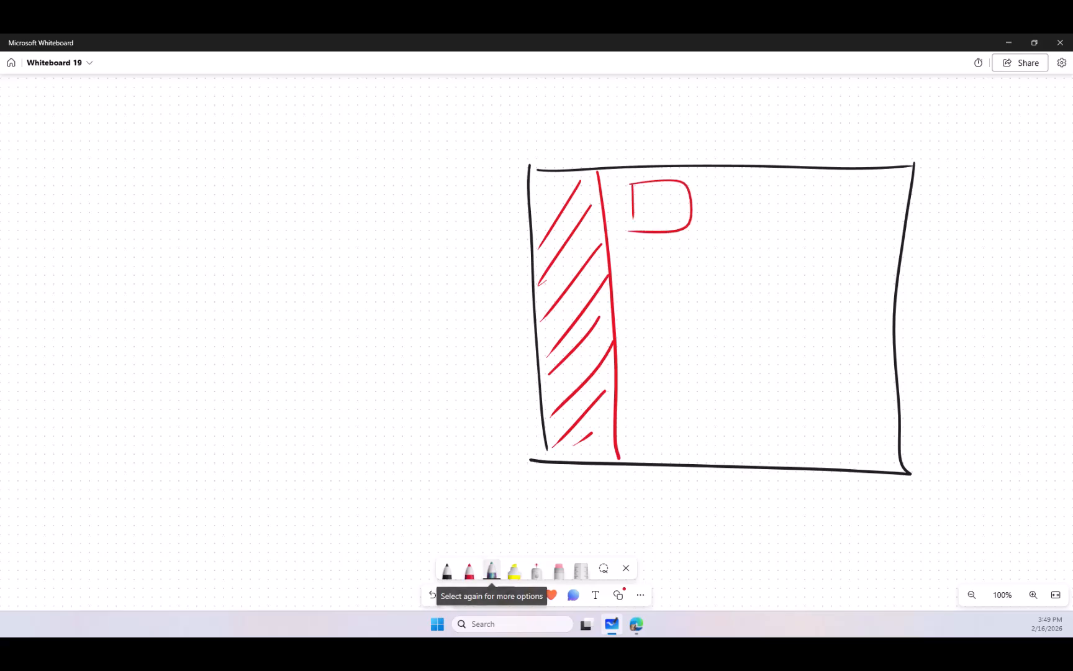
left_click_drag(714, 188, 717, 231)
mouse_move(711, 193)
left_mouse_down()
mouse_move(755, 189)
mouse_move(711, 239)
left_mouse_up()
left_click_drag(805, 207, 806, 244)
mouse_move(804, 200)
left_mouse_down()
mouse_move(829, 198)
mouse_move(810, 256)
left_mouse_up()
left_click_drag(627, 278, 632, 328)
mouse_move(628, 280)
left_mouse_down()
mouse_move(702, 328)
mouse_move(646, 329)
left_mouse_up()
mouse_move(736, 290)
left_mouse_down()
mouse_move(740, 329)
mouse_move(821, 329)
mouse_move(758, 341)
left_mouse_up()
left_click_drag(833, 293, 828, 344)
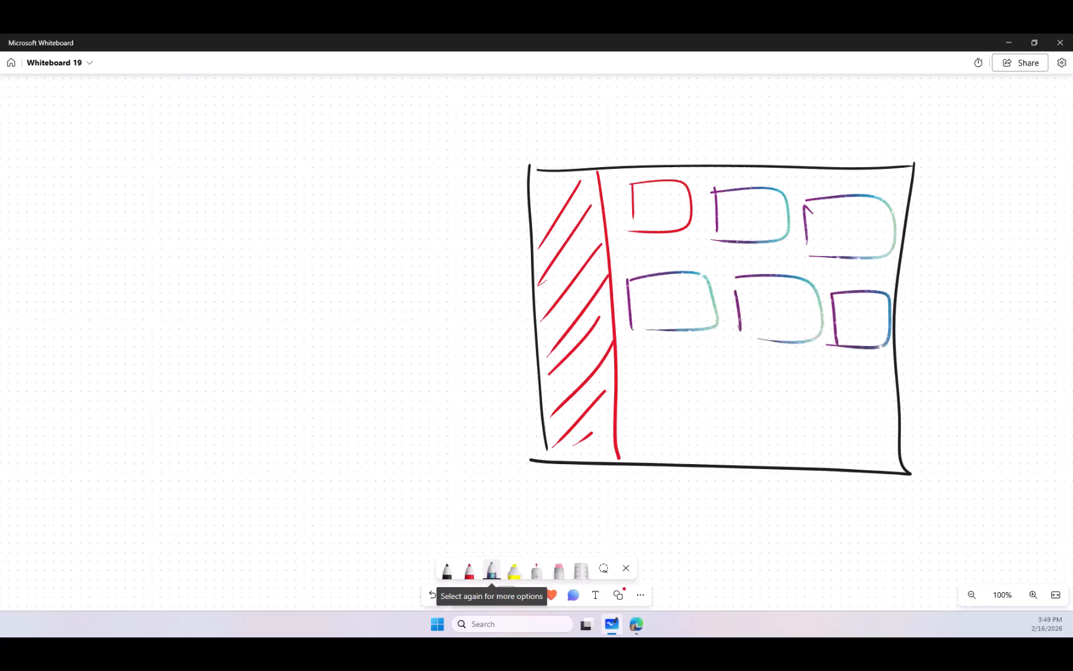
Step: Handwrite the label "Storage Accts" above the black rectangle with the multicolour pen
mouse_move(689, 109)
left_mouse_down()
mouse_move(668, 140)
mouse_move(640, 138)
mouse_move(686, 148)
left_mouse_up()
mouse_move(678, 131)
left_mouse_down()
mouse_move(740, 126)
mouse_move(750, 159)
mouse_move(836, 131)
left_mouse_up()
left_click_drag(860, 127, 886, 142)
left_click_drag(884, 114, 898, 147)
left_click_drag(881, 121, 895, 118)
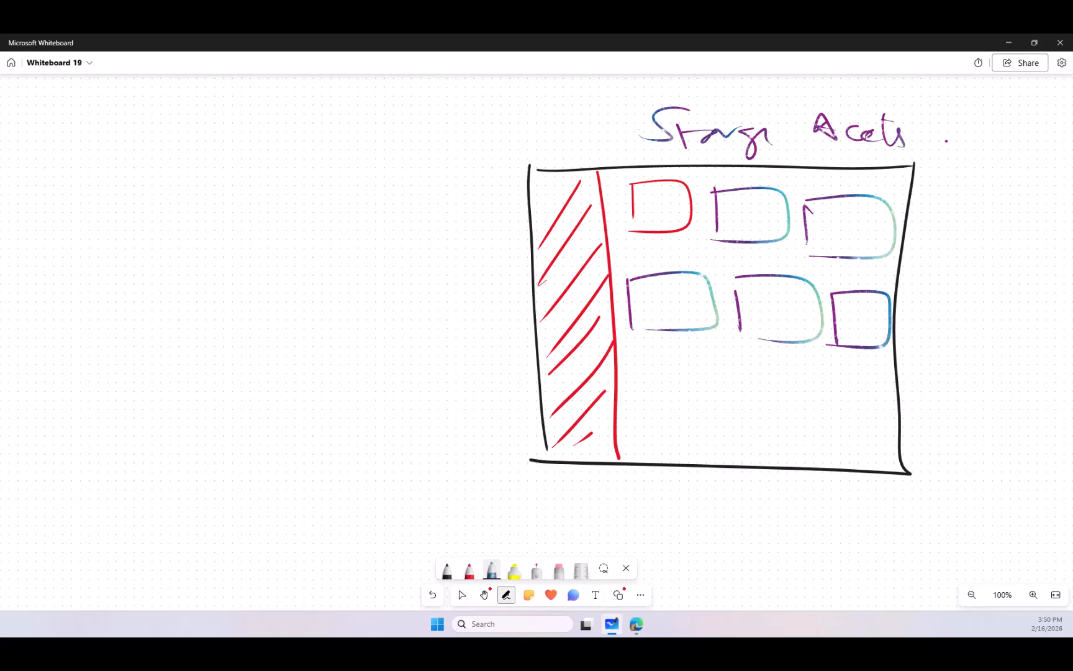
Step: Draw a long horizontal line beneath the black rectangle and handwrite "DC" under it
mouse_move(83, 518)
left_mouse_down()
mouse_move(189, 508)
mouse_move(1003, 525)
left_mouse_up()
left_click_drag(703, 551, 711, 583)
left_click_drag(704, 551, 712, 582)
mouse_move(802, 563)
left_mouse_down()
mouse_move(804, 599)
mouse_move(816, 600)
left_mouse_up()
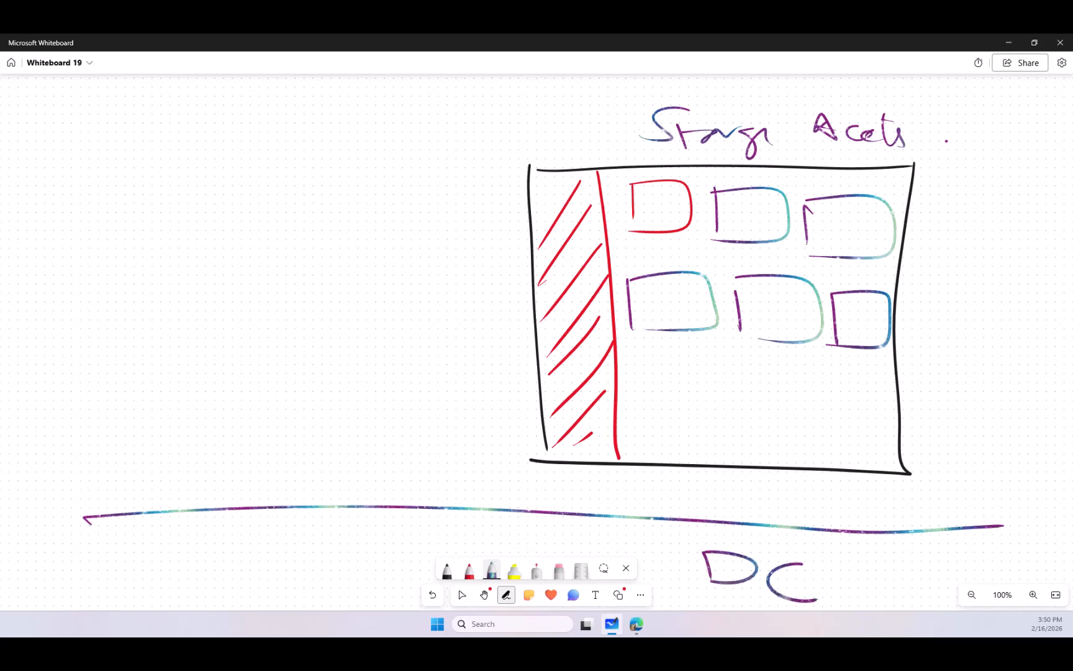
Step: Draw a box labelled "VMs" left of the black rectangle and an arrow from it to the first box in the second row
mouse_move(110, 345)
left_mouse_down()
mouse_move(118, 407)
mouse_move(188, 391)
mouse_move(118, 406)
mouse_move(149, 422)
mouse_move(198, 410)
mouse_move(203, 438)
left_mouse_up()
left_click(159, 431)
left_click_drag(216, 425, 209, 443)
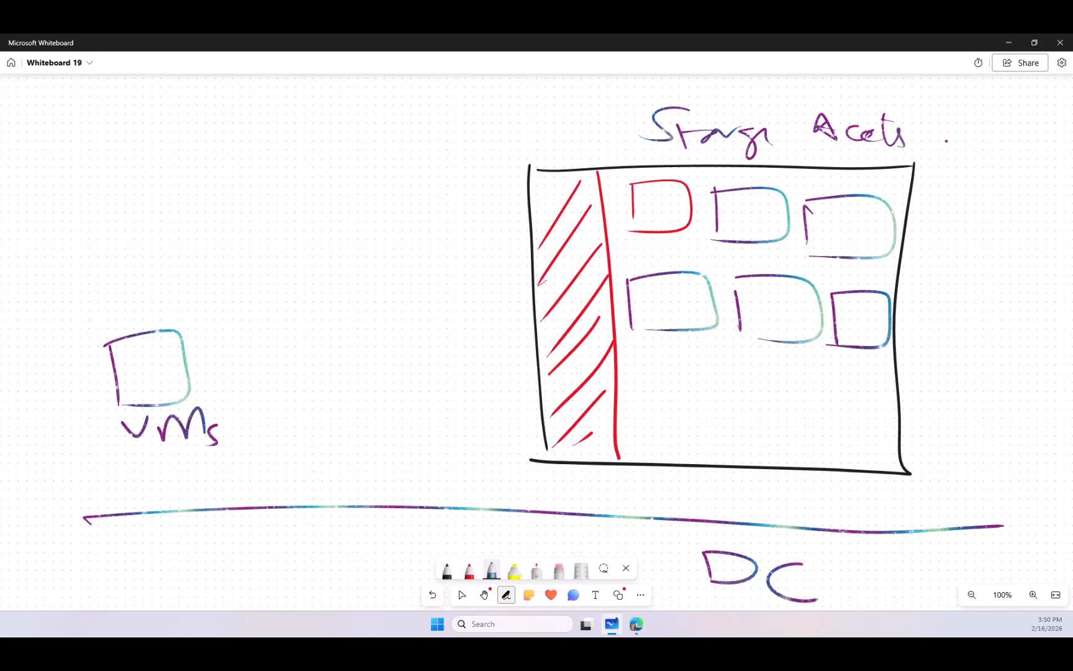
mouse_move(212, 346)
left_mouse_down()
mouse_move(666, 307)
mouse_move(647, 322)
left_mouse_up()
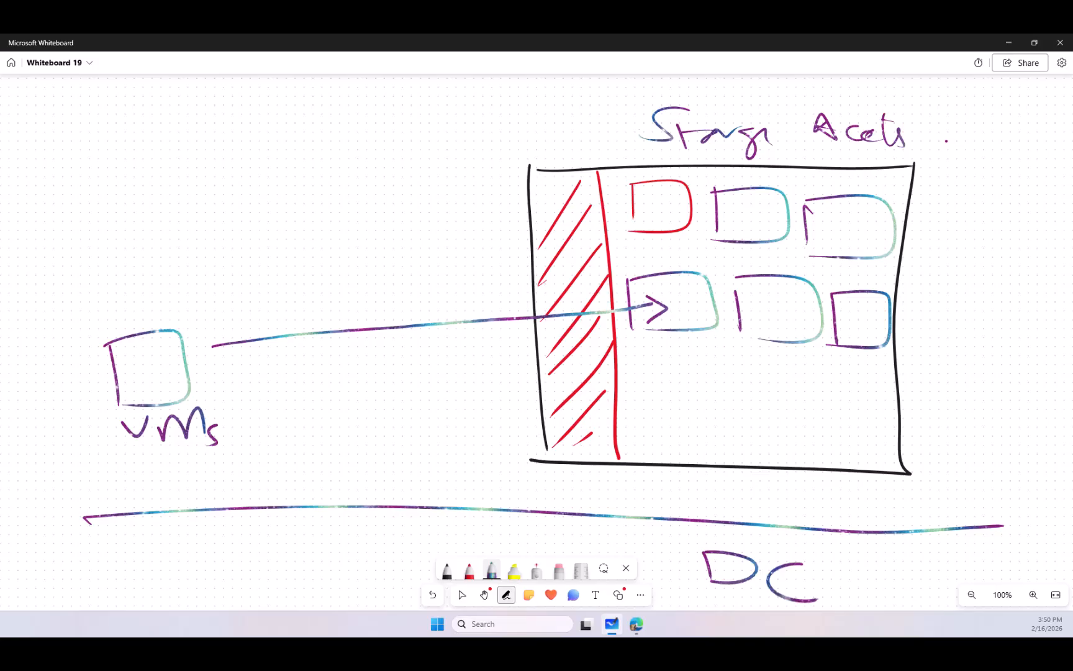
Step: Switch to the Azure portal, close the Create private endpoint form, and set the storage account's Public network access to Enable
key("alt+Tab")
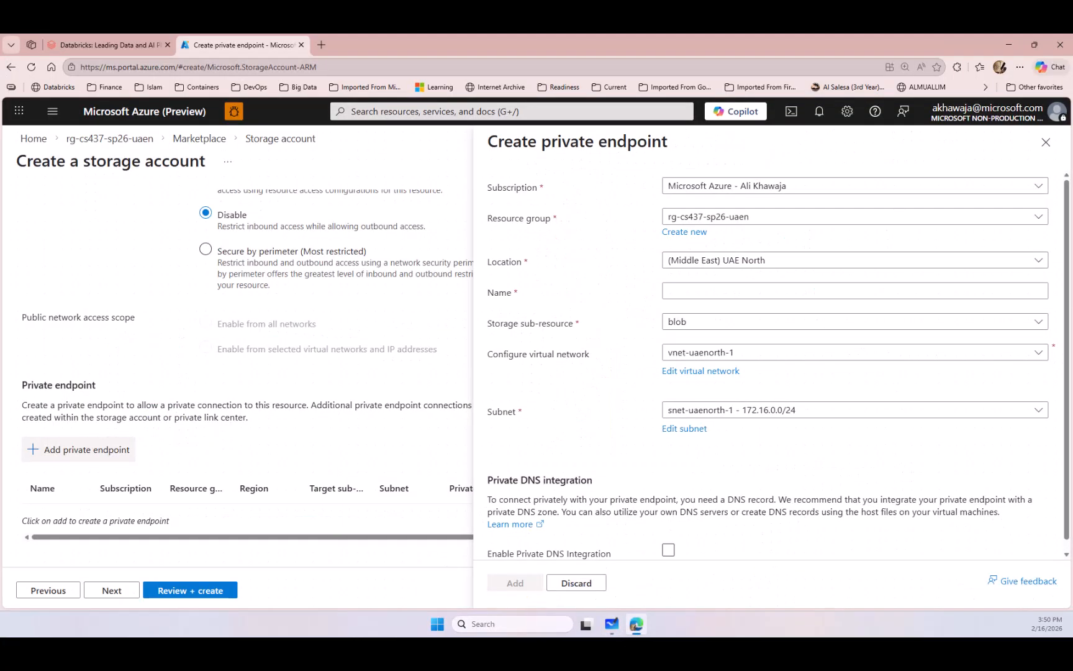
key("Escape")
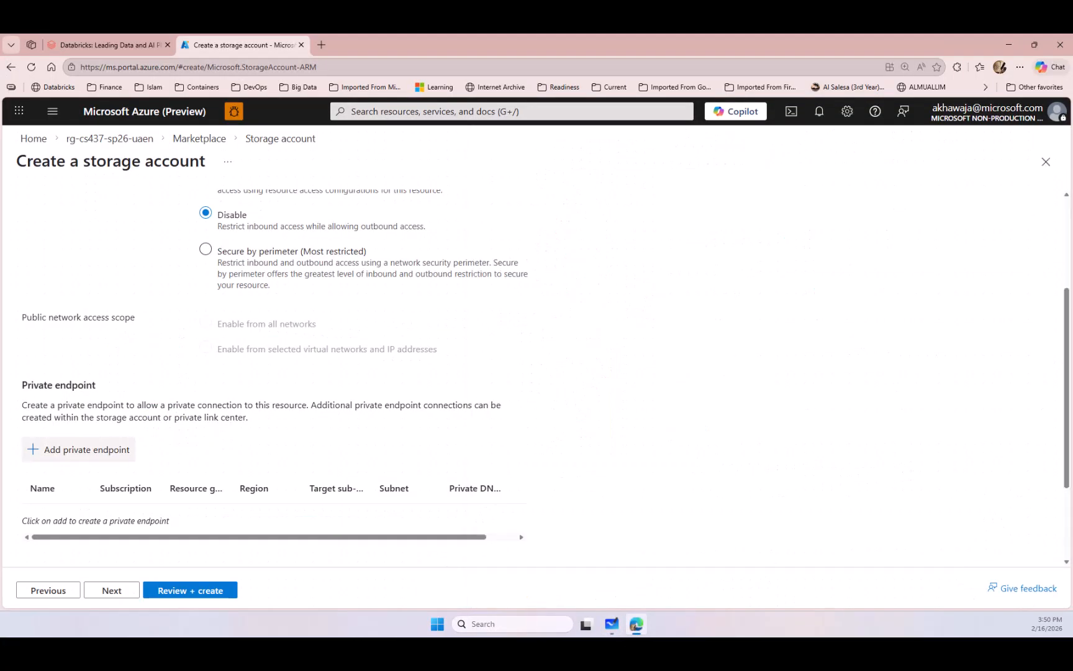
scroll(537, 373, "up", 2)
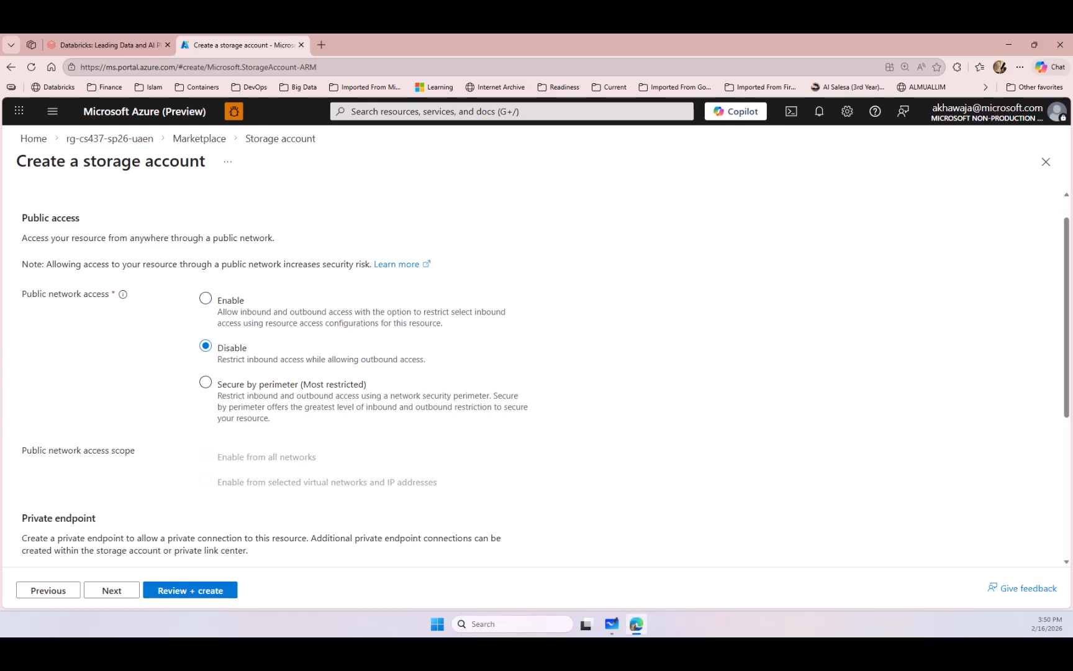
left_click(206, 298)
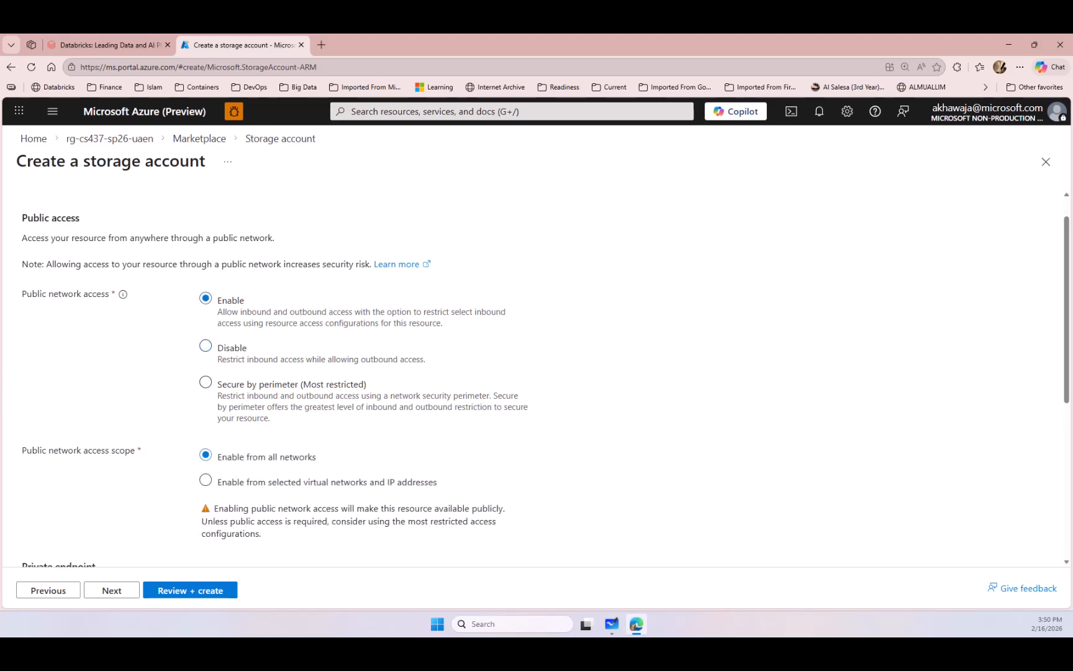
scroll(537, 379, "down", 2)
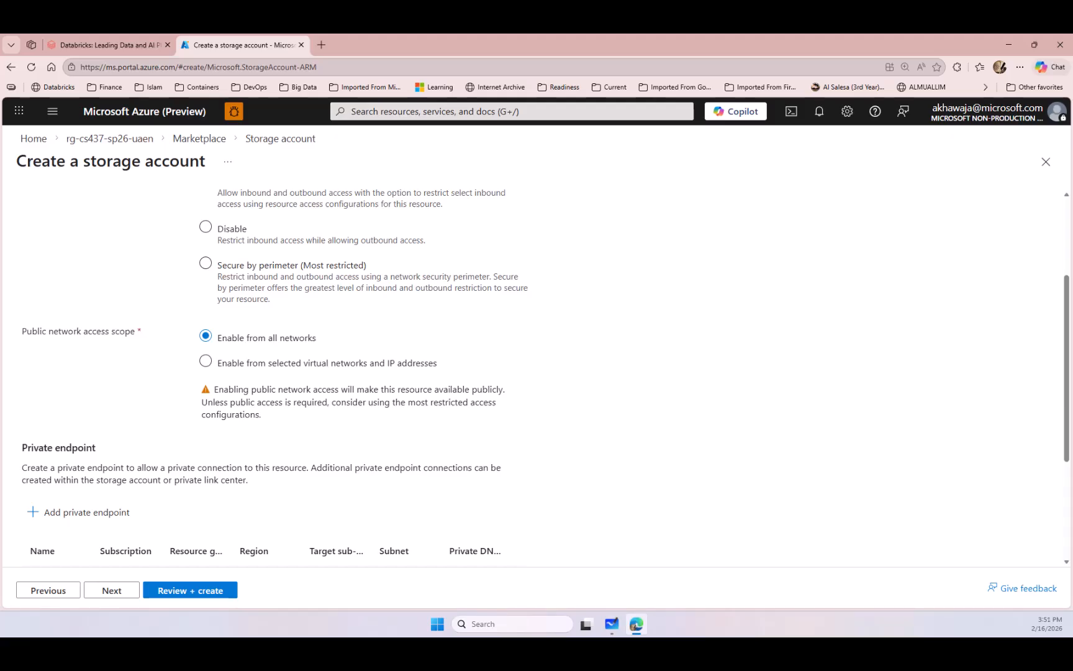
Step: Switch to the whiteboard, hatch the small red box, draw a line to it from the left, and handwrite "Unique URL" beside the line
left_click(612, 624)
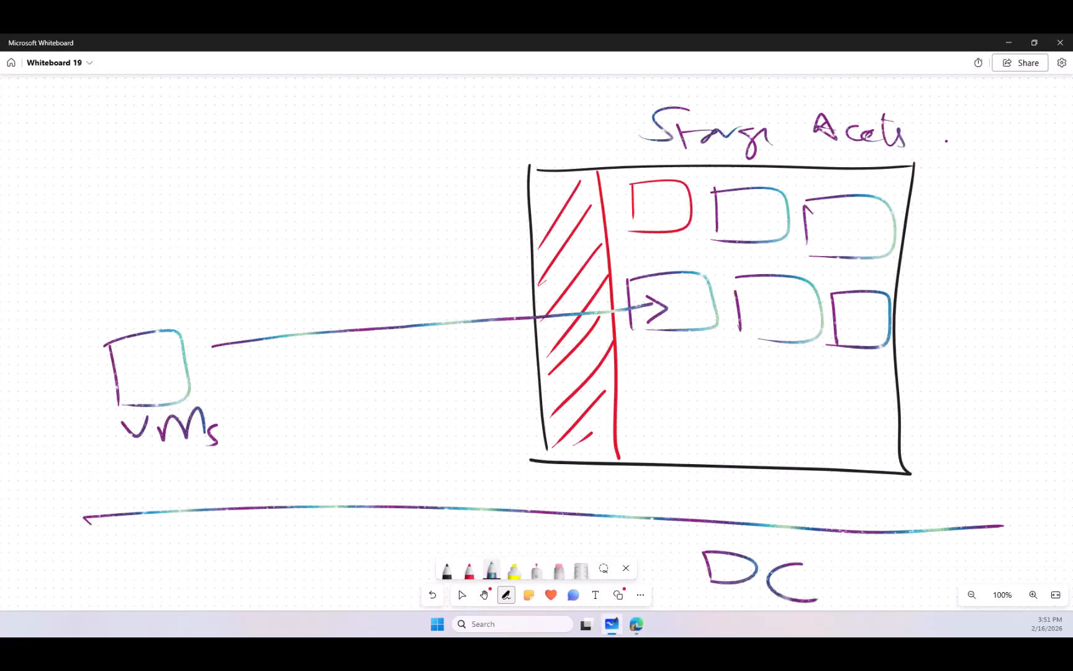
left_click_drag(657, 186, 639, 209)
mouse_move(676, 189)
left_mouse_down()
mouse_move(649, 215)
mouse_move(653, 228)
left_mouse_up()
left_click_drag(470, 210, 652, 203)
mouse_move(319, 181)
left_mouse_down()
mouse_move(414, 193)
mouse_move(429, 184)
left_mouse_up()
mouse_move(350, 226)
left_mouse_down()
mouse_move(388, 244)
mouse_move(435, 245)
left_mouse_up()
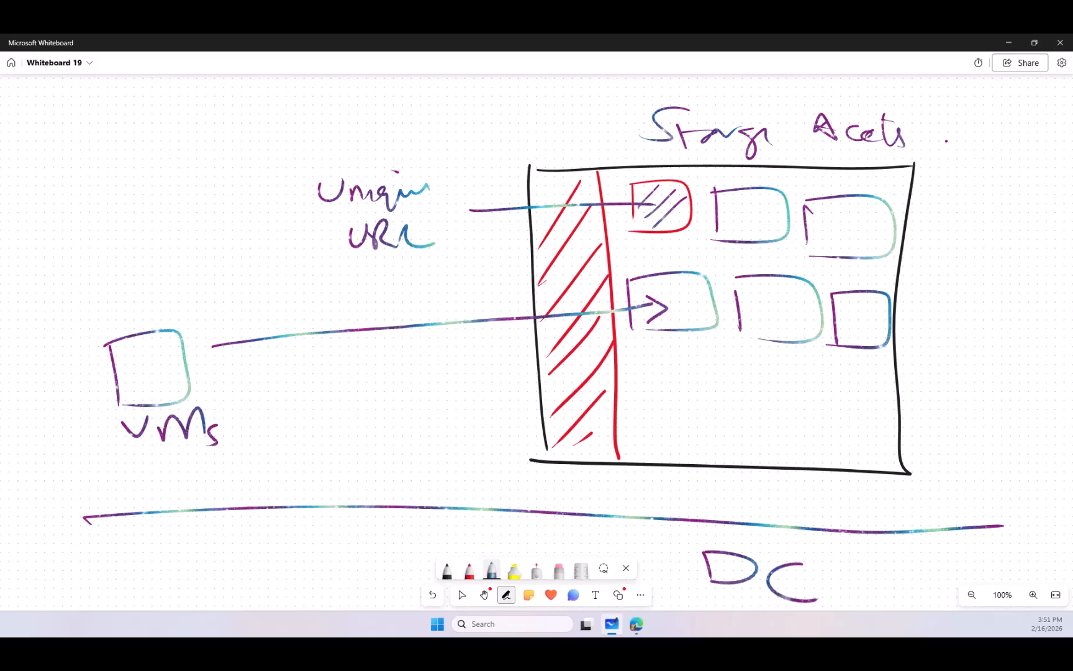
Step: Draw a curved arrow into the hatched red box from the upper left and cross it out with a red X
mouse_move(409, 123)
left_mouse_down()
mouse_move(533, 108)
mouse_move(621, 184)
left_mouse_up()
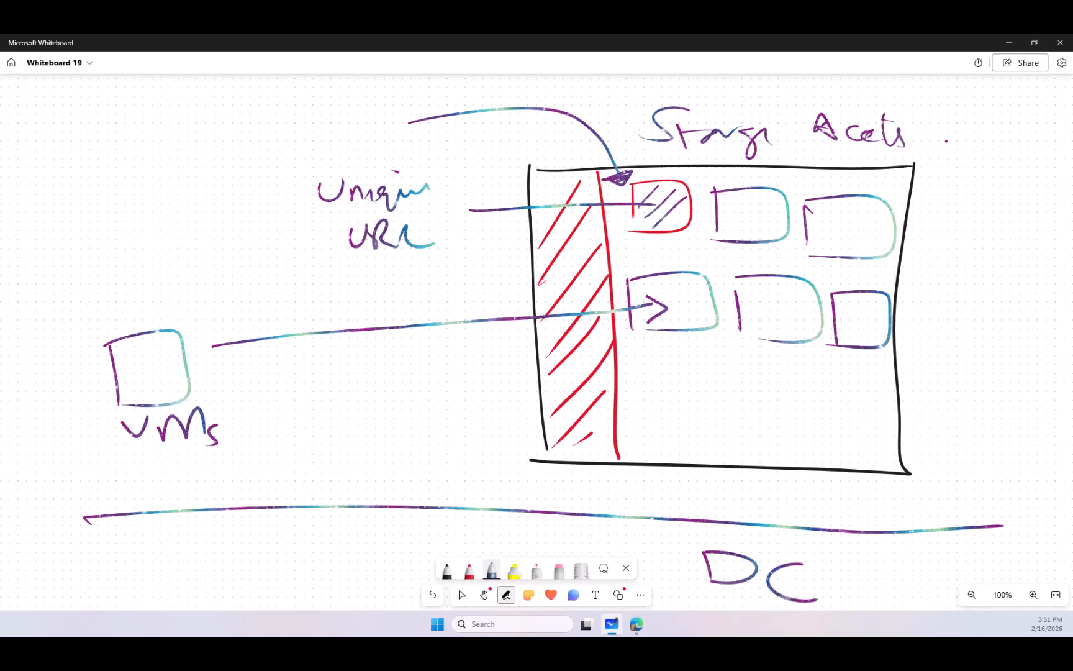
left_click(469, 569)
left_click_drag(472, 93, 448, 149)
left_click_drag(443, 93, 497, 147)
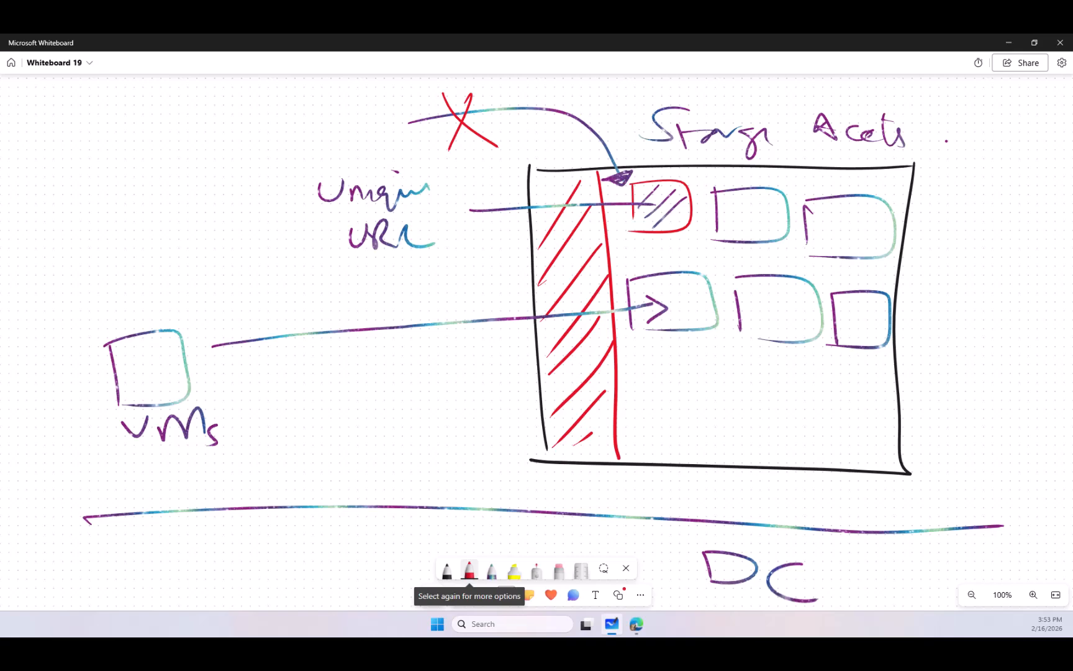
Step: Handwrite "Public" in red above "Unique URL" and enclose the words with a red curly brace
mouse_move(316, 158)
left_mouse_down()
mouse_move(322, 141)
mouse_move(345, 157)
left_mouse_up()
left_click_drag(346, 130, 358, 159)
left_click_drag(368, 132, 377, 160)
mouse_move(391, 143)
left_mouse_down()
mouse_move(392, 163)
mouse_move(374, 162)
left_mouse_up()
left_click(377, 127)
mouse_move(407, 107)
left_mouse_down()
mouse_move(446, 169)
mouse_move(437, 271)
left_mouse_up()
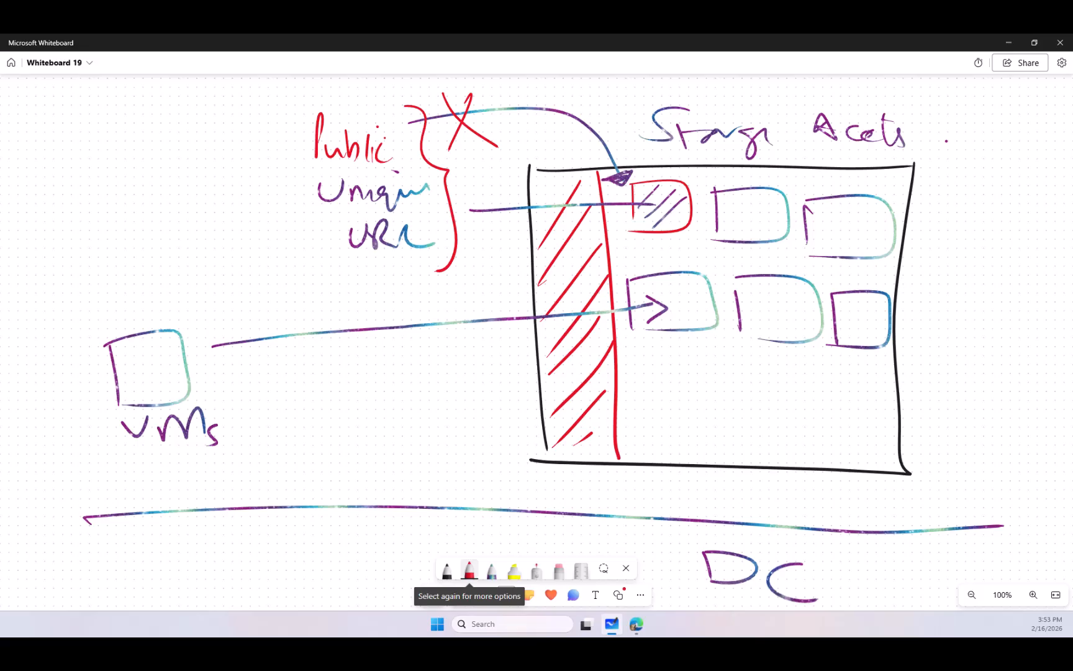
Step: Switch to the Azure portal, set Public network access to Disable, and show the Private endpoint section
key("alt+Tab")
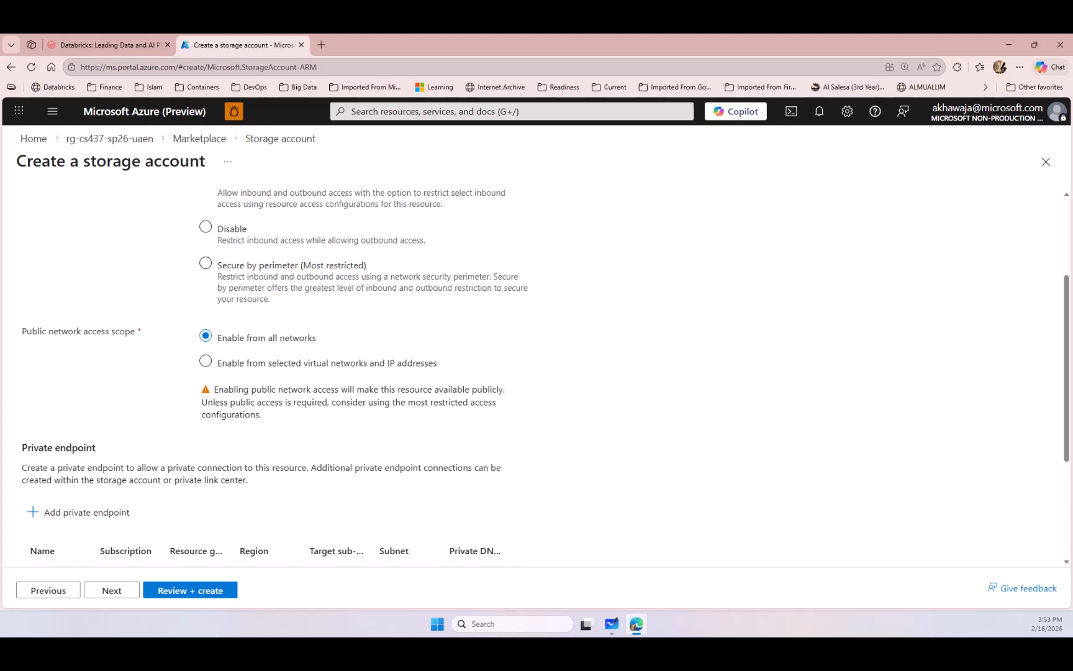
scroll(536, 372, "up", 2)
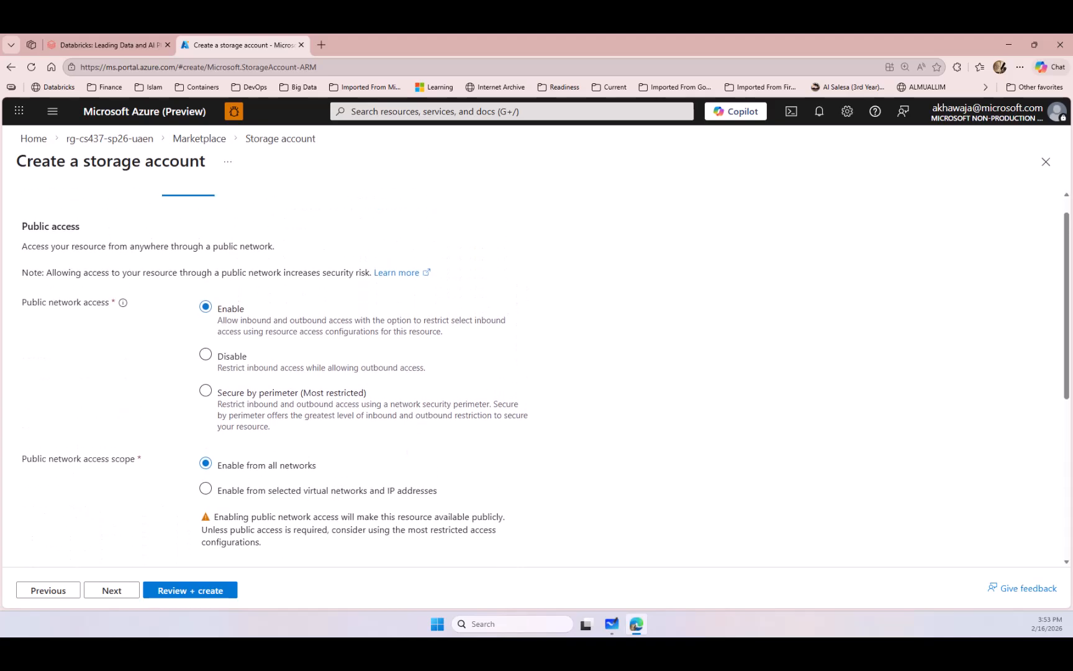
left_click(206, 354)
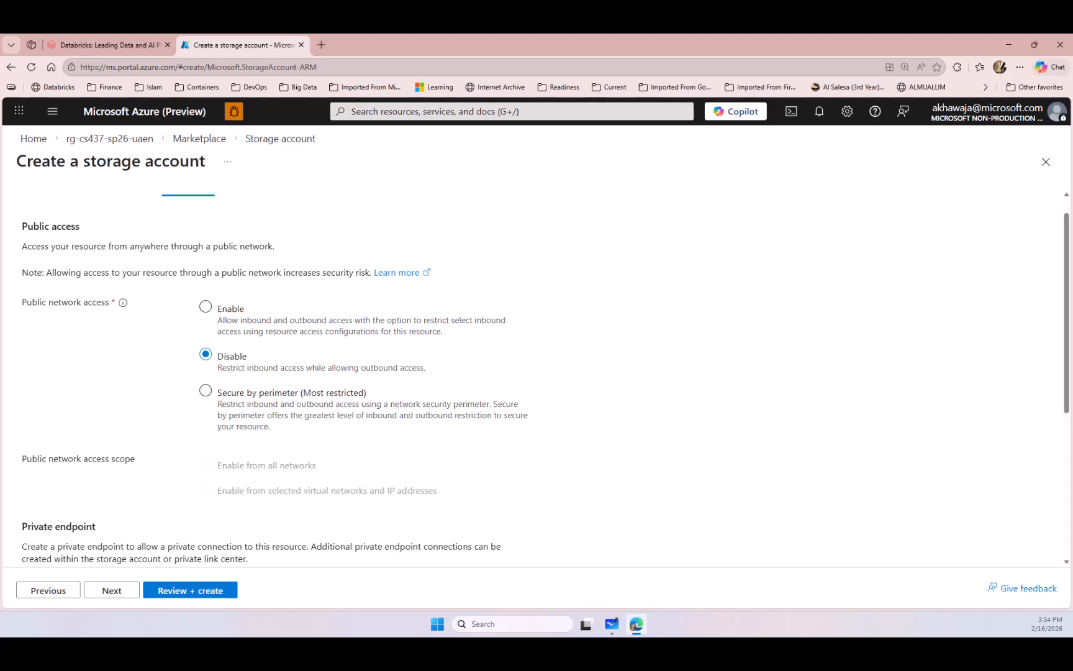
scroll(534, 372, "down", 3)
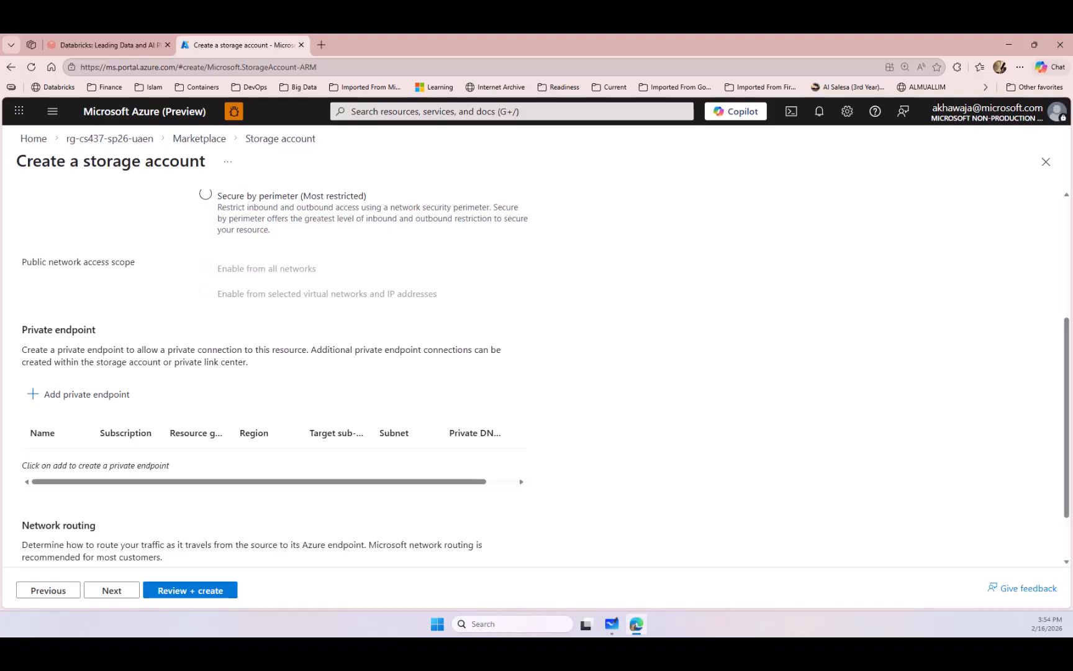
Step: Switch to the whiteboard, draw a red bracket beneath the VMs box, and handwrite "VNET" under it
key("alt+Tab")
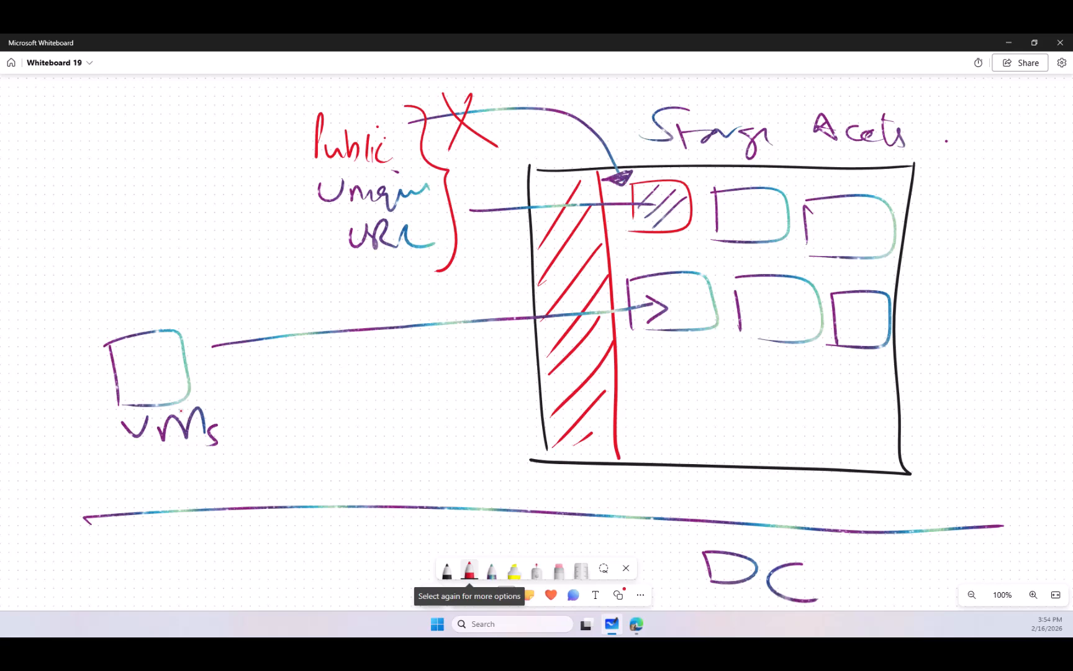
mouse_move(93, 446)
left_mouse_down()
mouse_move(323, 440)
mouse_move(436, 408)
left_mouse_up()
mouse_move(274, 484)
left_mouse_down()
mouse_move(276, 466)
mouse_move(297, 459)
mouse_move(255, 487)
mouse_move(266, 464)
left_mouse_up()
mouse_move(324, 459)
left_mouse_down()
mouse_move(309, 484)
mouse_move(330, 469)
left_mouse_up()
mouse_move(309, 483)
left_mouse_down()
mouse_move(352, 479)
mouse_move(364, 457)
left_mouse_up()
mouse_move(358, 460)
left_mouse_down()
mouse_move(357, 483)
mouse_move(382, 457)
left_mouse_up()
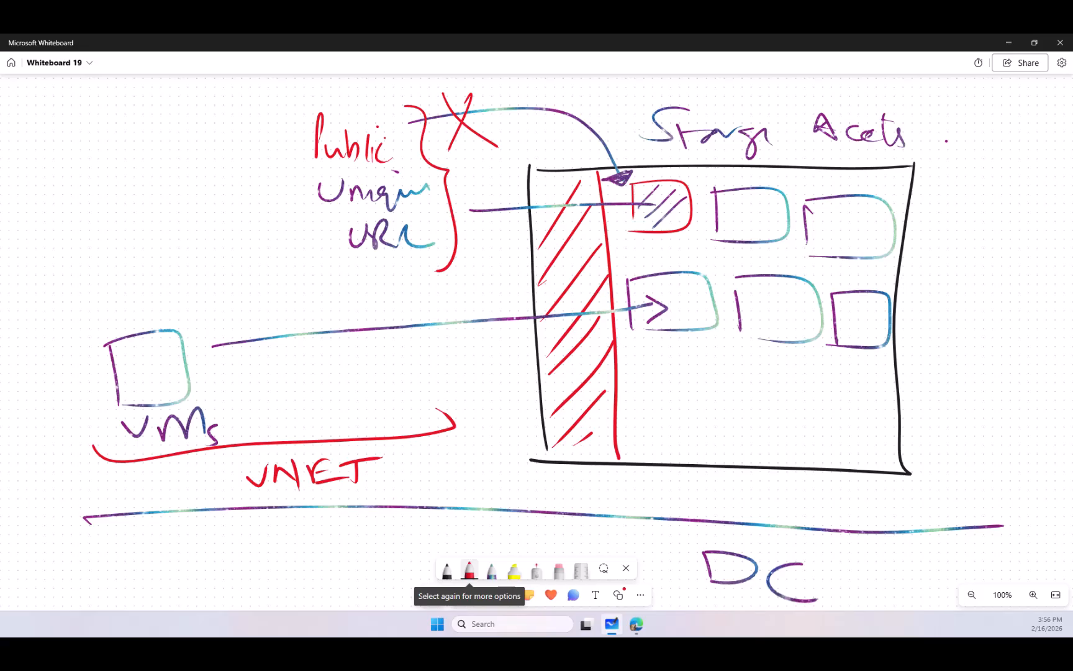
Step: Draw a red box labelled "NIC" inside the VNET, with an arrow to the storage box and one from the VMs
mouse_move(358, 333)
left_mouse_down()
mouse_move(359, 385)
mouse_move(433, 385)
mouse_move(359, 387)
mouse_move(392, 344)
mouse_move(403, 370)
mouse_move(472, 358)
mouse_move(653, 363)
mouse_move(672, 332)
mouse_move(676, 345)
mouse_move(698, 346)
left_mouse_up()
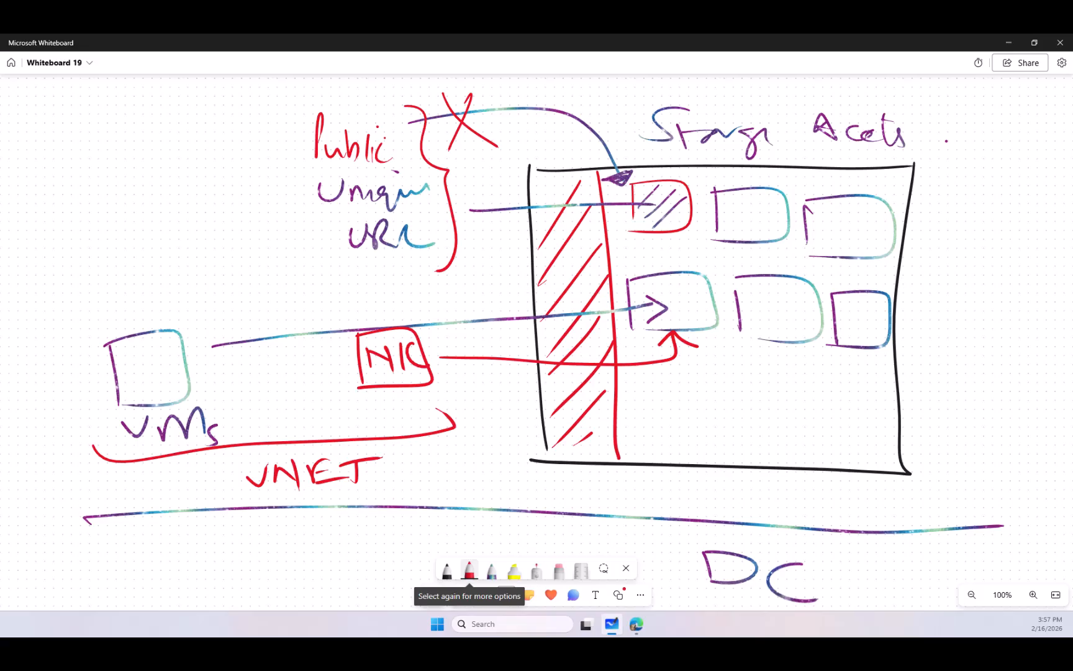
mouse_move(209, 373)
left_mouse_down()
mouse_move(359, 366)
mouse_move(339, 382)
left_mouse_up()
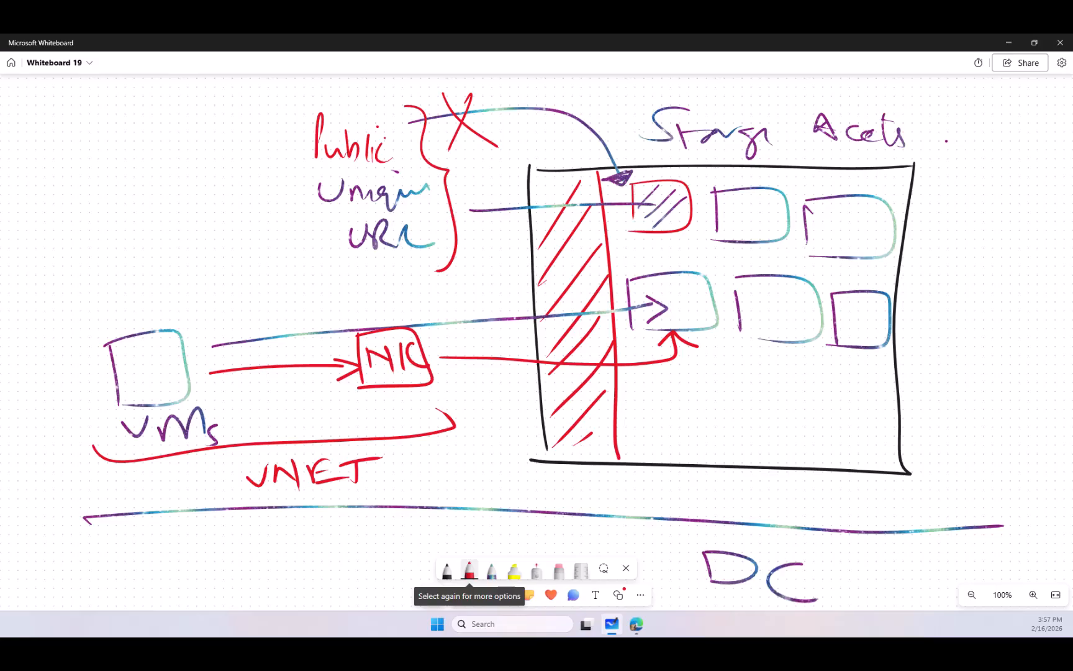
Step: Draw a red line leading from the NIC box above the VMs and handwrite "Private End Point" over it
mouse_move(384, 311)
left_mouse_down()
mouse_move(354, 288)
mouse_move(129, 293)
left_mouse_up()
mouse_move(45, 273)
left_mouse_down()
mouse_move(40, 244)
mouse_move(74, 240)
mouse_move(87, 254)
mouse_move(112, 226)
mouse_move(133, 235)
left_mouse_up()
left_click(61, 277)
left_click(76, 221)
left_click_drag(132, 197, 155, 188)
left_click_drag(135, 231, 186, 214)
left_click_drag(186, 214, 203, 182)
mouse_move(160, 256)
left_mouse_down()
mouse_move(160, 276)
mouse_move(164, 256)
left_mouse_up()
left_click_drag(167, 270, 209, 264)
mouse_move(215, 231)
left_mouse_down()
mouse_move(220, 265)
mouse_move(238, 250)
left_mouse_up()
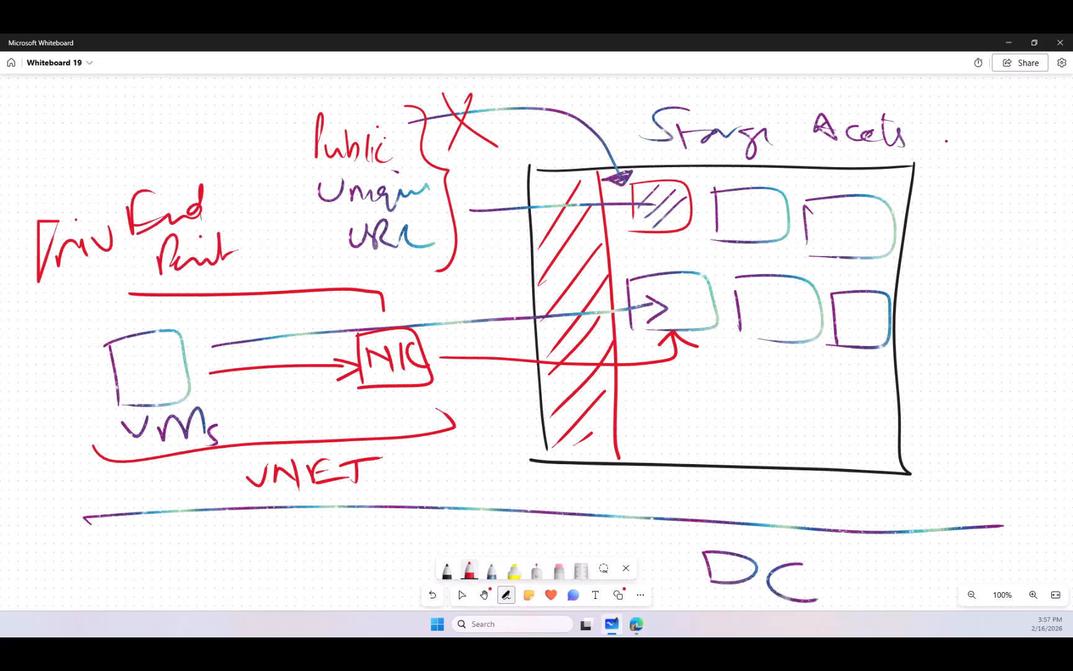
mouse_move(39, 218)
left_mouse_down()
mouse_move(34, 261)
mouse_move(69, 277)
mouse_move(93, 273)
left_mouse_up()
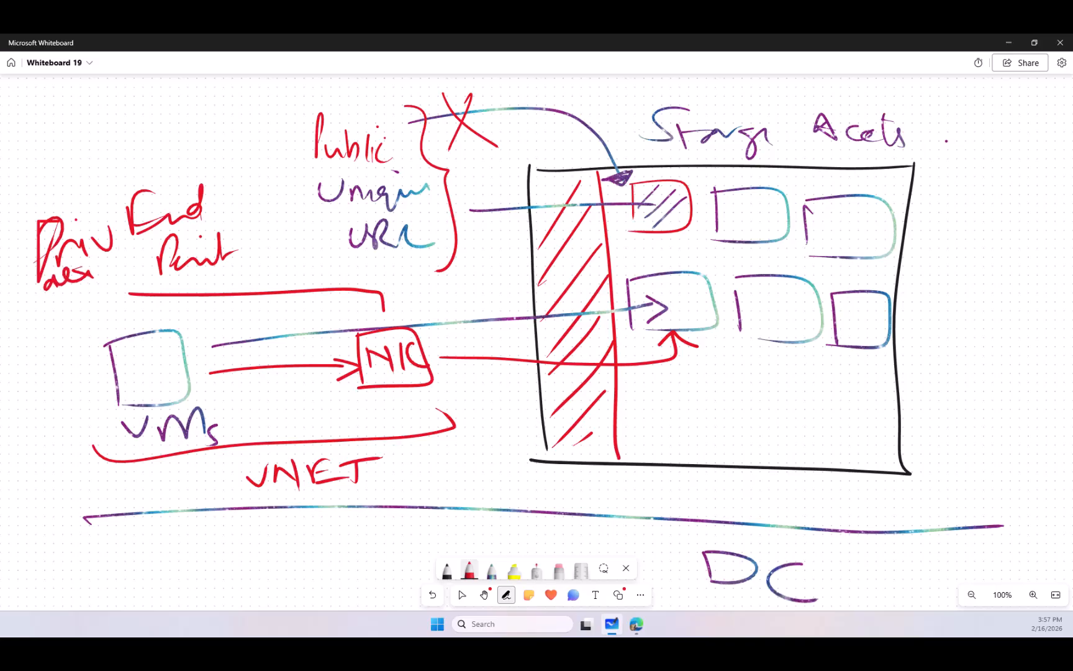
Step: Erase the word "Private" before "End Point" and handwrite it again in red
left_click(559, 569)
mouse_move(42, 218)
left_mouse_down()
mouse_move(41, 227)
mouse_move(93, 221)
mouse_move(112, 245)
mouse_move(72, 244)
mouse_move(42, 261)
mouse_move(85, 275)
mouse_move(36, 266)
mouse_move(48, 242)
left_mouse_up()
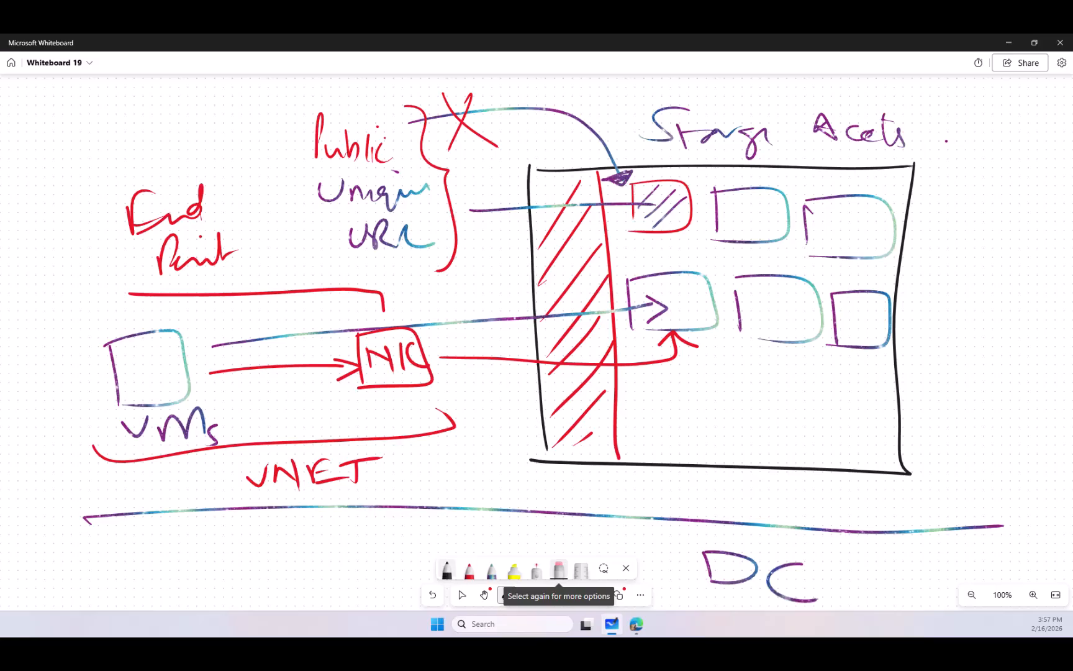
left_click(446, 570)
left_click(468, 570)
mouse_move(25, 251)
left_mouse_down()
mouse_move(19, 228)
mouse_move(32, 226)
left_mouse_up()
left_click_drag(55, 238, 110, 198)
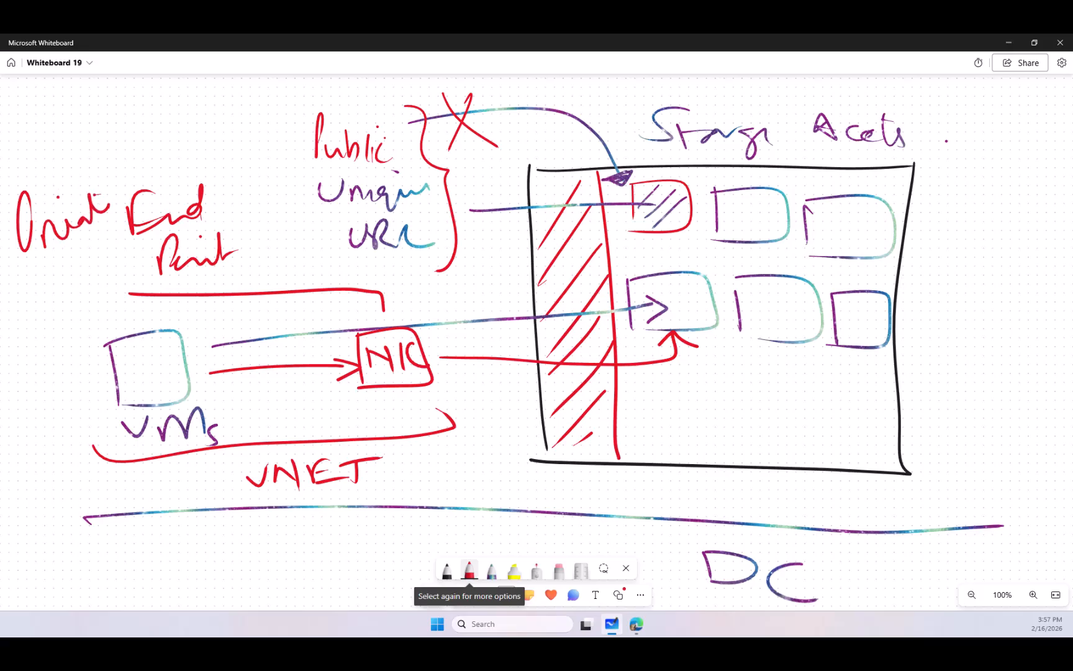
Step: Erase the misshapen red word "Private" before "End Point" above the VMs box
left_click_drag(25, 220, 10, 204)
left_click(559, 570)
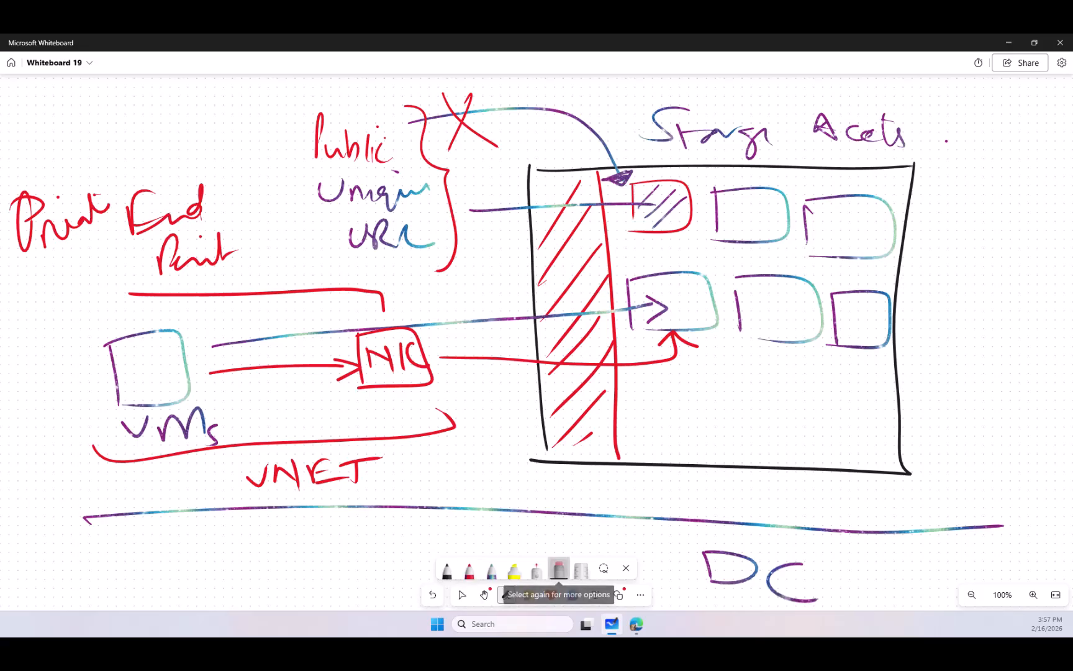
mouse_move(34, 192)
left_mouse_down()
mouse_move(16, 205)
mouse_move(13, 193)
left_mouse_up()
mouse_move(107, 183)
left_mouse_down()
mouse_move(103, 210)
mouse_move(24, 244)
mouse_move(50, 216)
mouse_move(34, 214)
mouse_move(40, 203)
mouse_move(17, 205)
left_mouse_up()
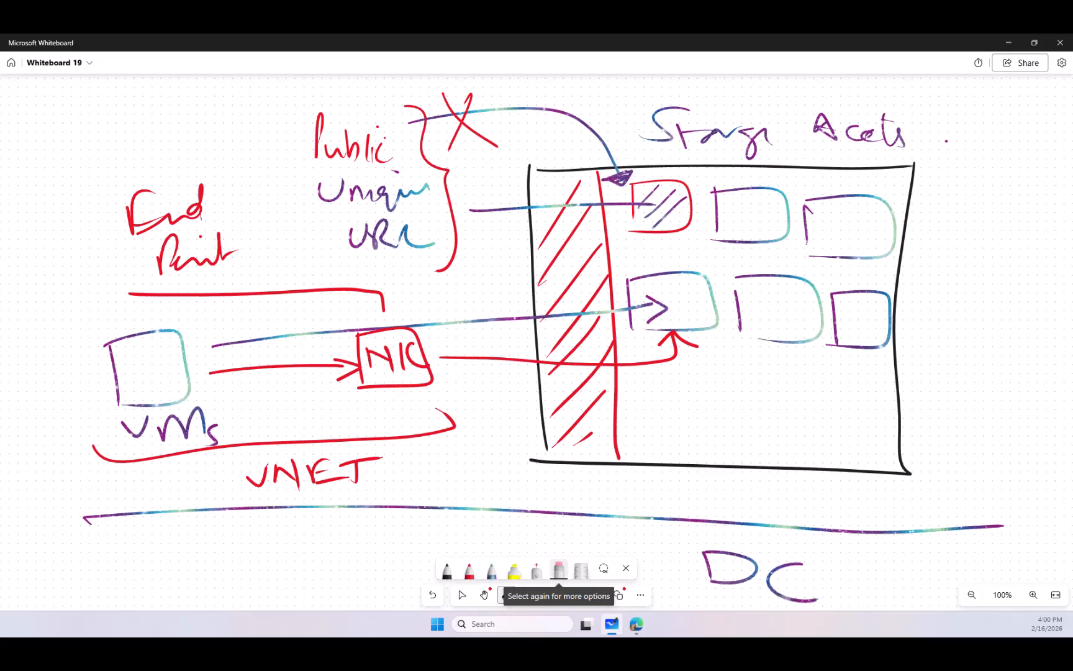
left_click(468, 569)
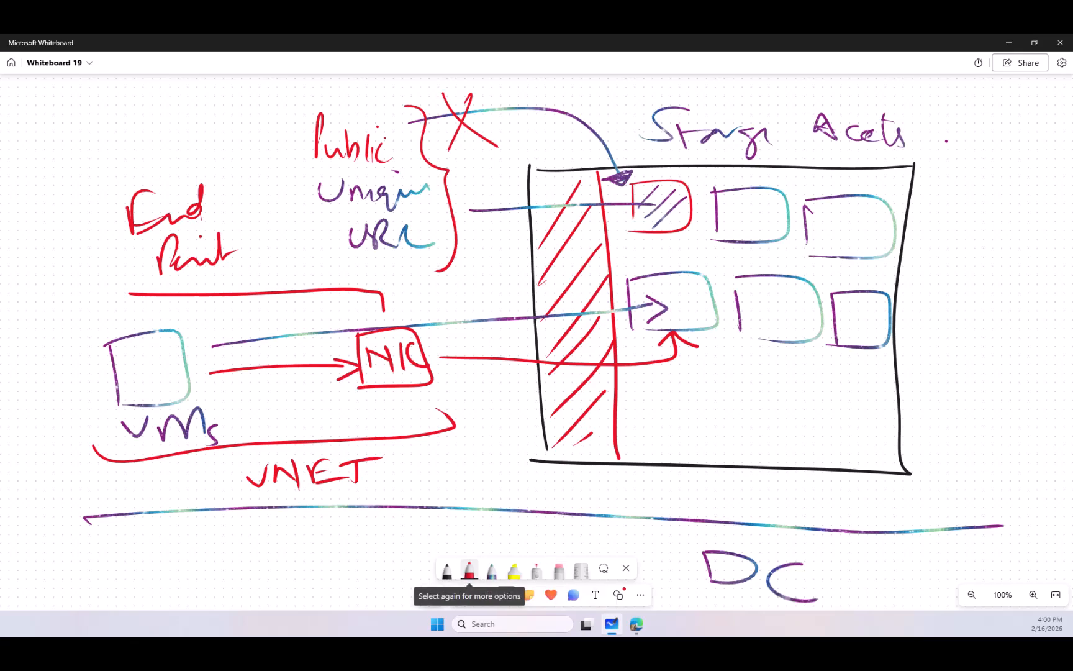
mouse_move(38, 252)
left_mouse_down()
mouse_move(36, 235)
mouse_move(61, 277)
mouse_move(85, 250)
left_mouse_up()
mouse_move(98, 247)
left_mouse_down()
mouse_move(87, 258)
mouse_move(129, 236)
left_mouse_up()
left_click(95, 228)
left_click_drag(51, 272, 126, 227)
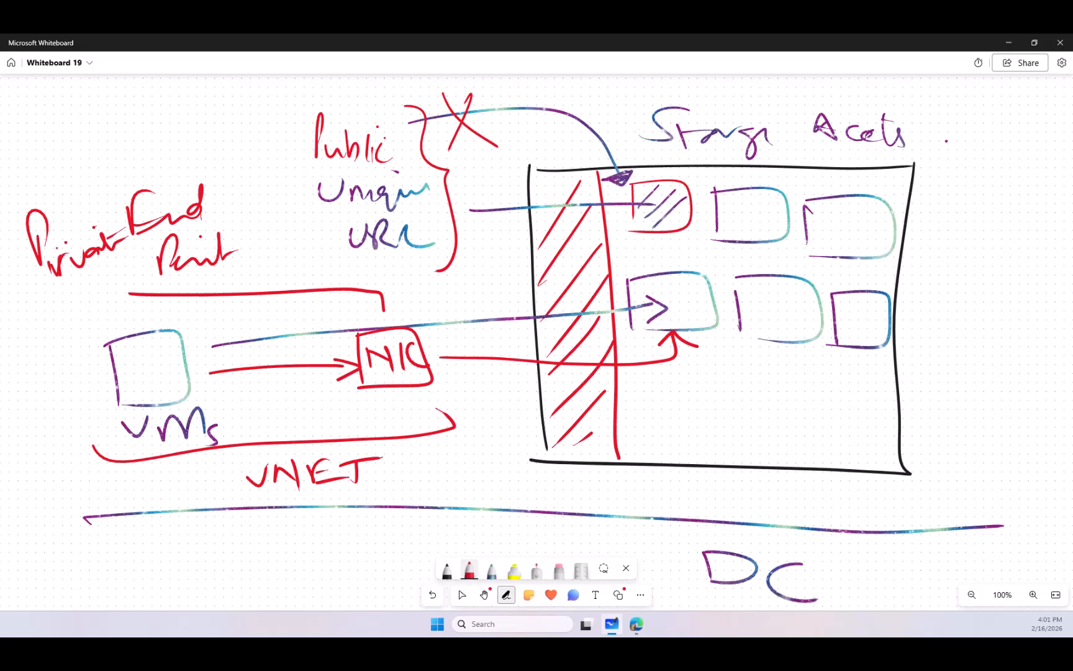
left_click_drag(79, 266, 88, 256)
left_click(559, 569)
mouse_move(31, 214)
left_mouse_down()
mouse_move(37, 229)
mouse_move(59, 228)
mouse_move(68, 248)
mouse_move(87, 233)
mouse_move(117, 238)
mouse_move(25, 242)
mouse_move(37, 266)
left_mouse_up()
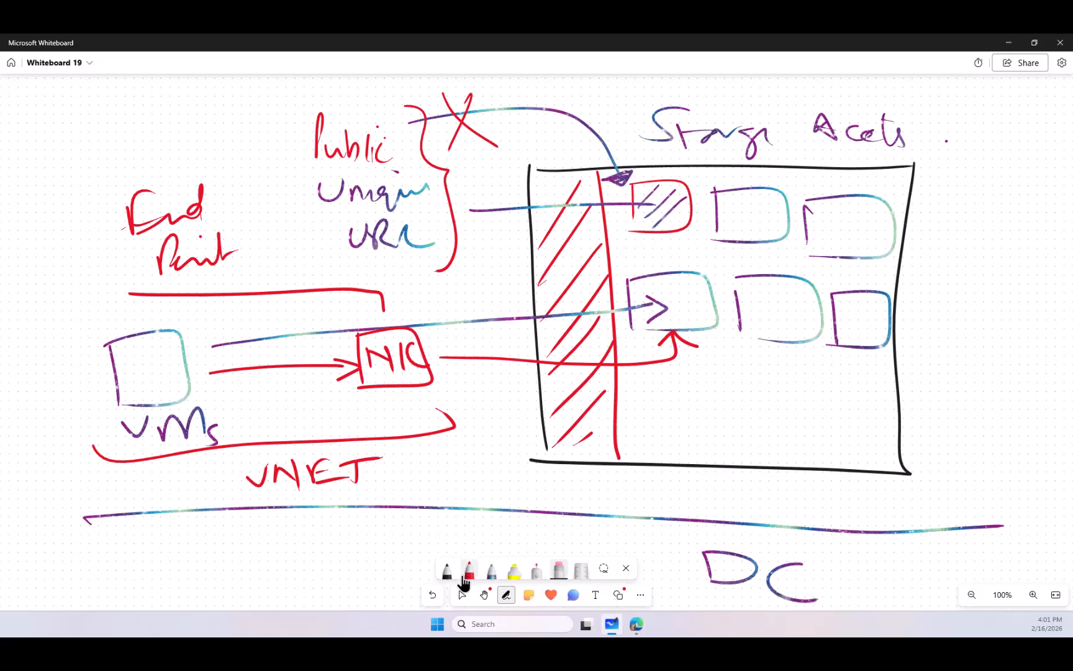
Step: Handwrite "Private" in red before "End Point"
left_click(469, 568)
mouse_move(25, 254)
left_mouse_down()
mouse_move(24, 265)
mouse_move(29, 226)
mouse_move(70, 252)
mouse_move(103, 209)
mouse_move(116, 219)
left_mouse_up()
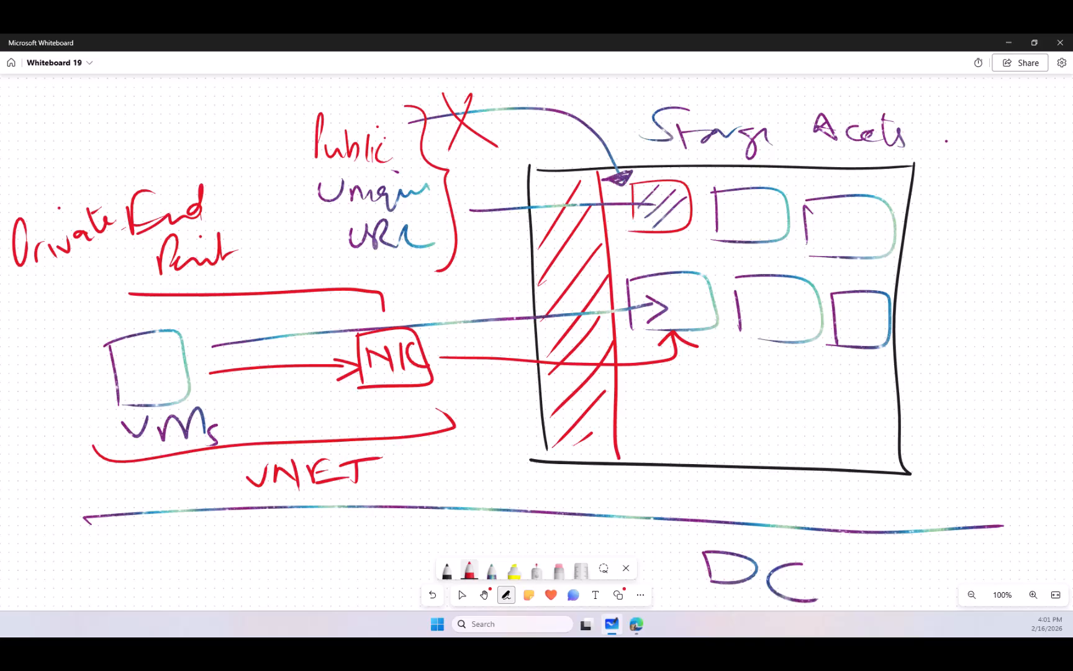
Step: Switch to the Azure portal and start adding a private endpoint to the storage account, keeping vnet-uaenorth-1 as its virtual network
key("alt+Tab")
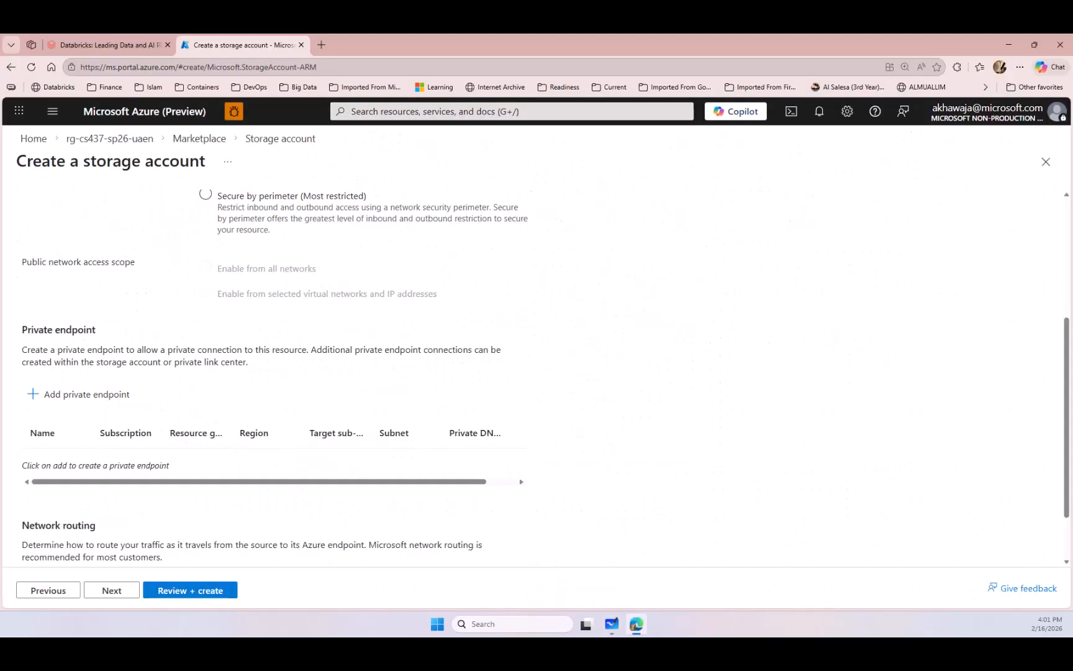
scroll(274, 373, "down", 2)
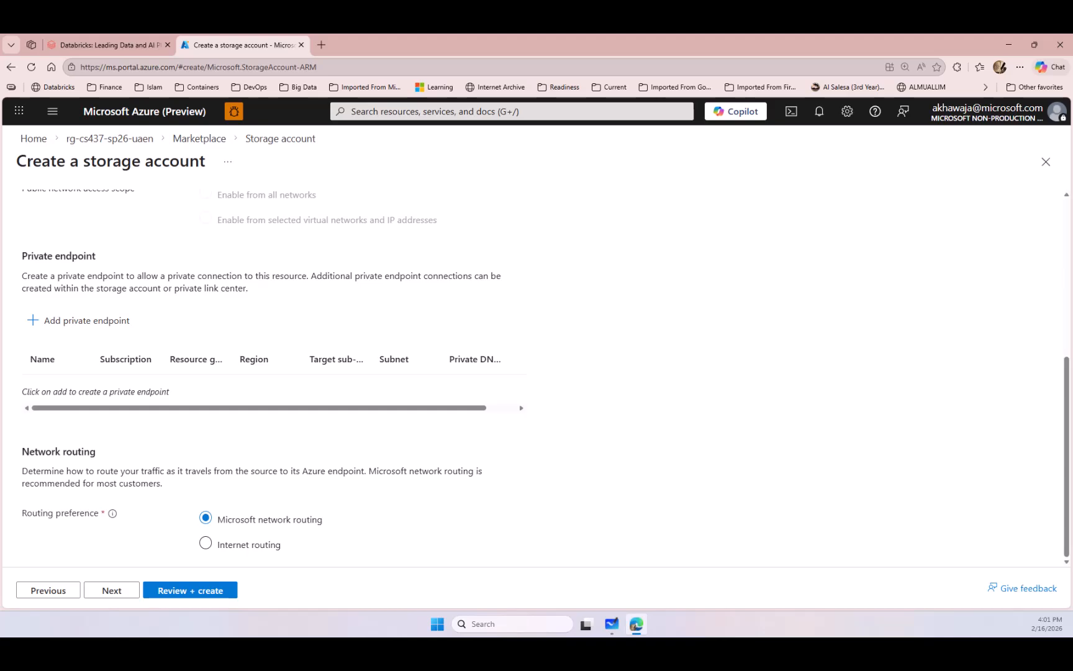
left_click(78, 320)
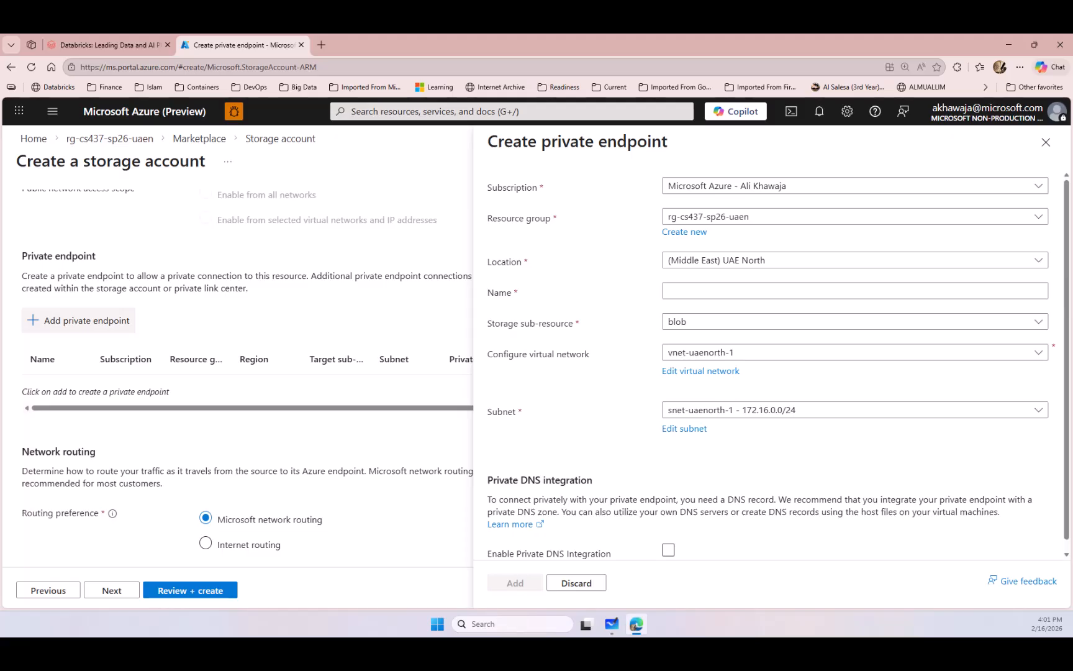
left_click(854, 352)
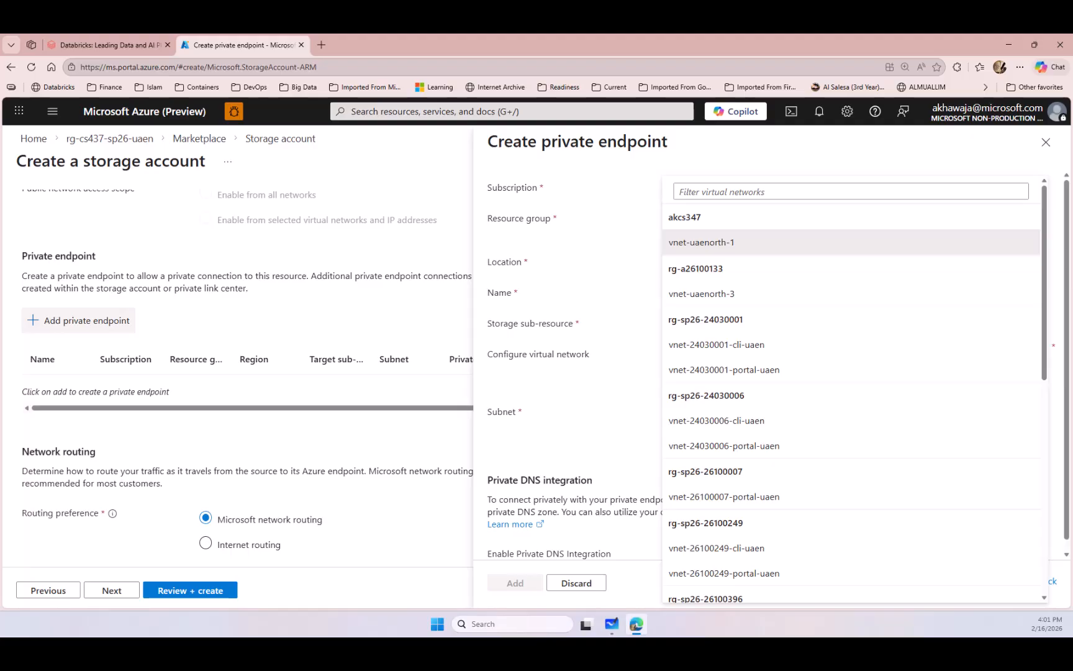
key("Return")
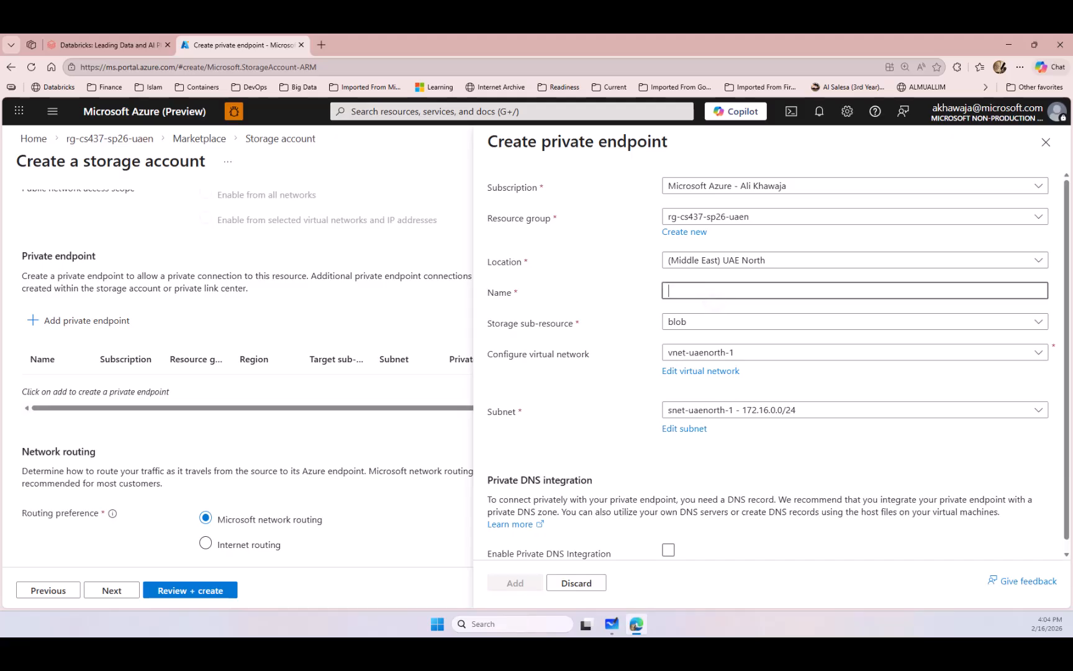
Step: Name the private endpoint ep-stcs437demouaen and copy the stcs437demouaen part of the name
type("ep")
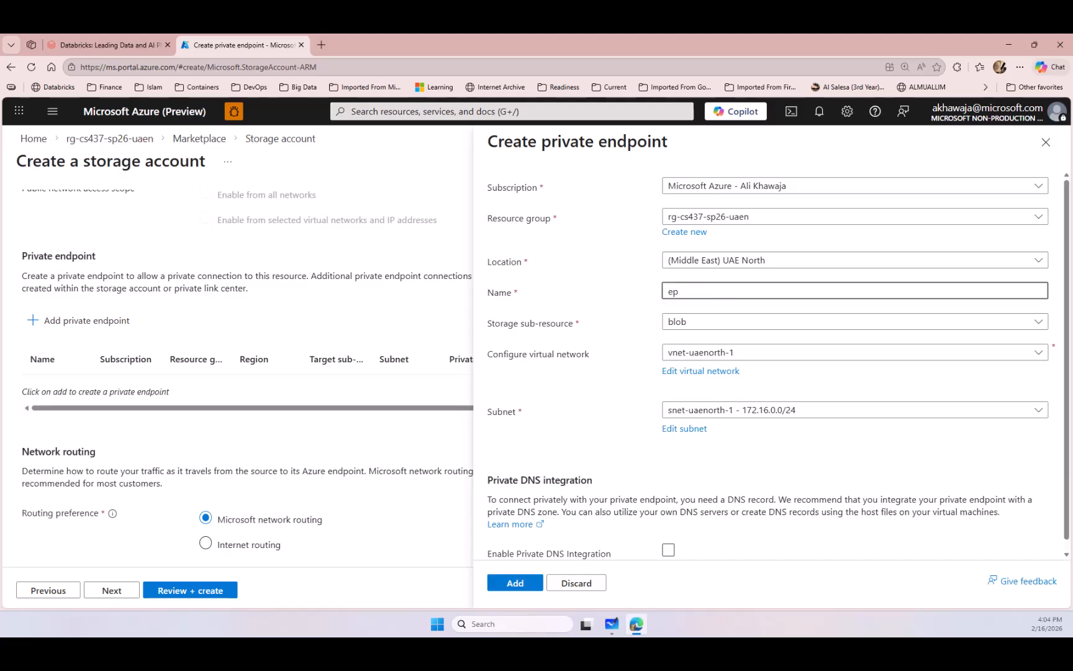
type("-")
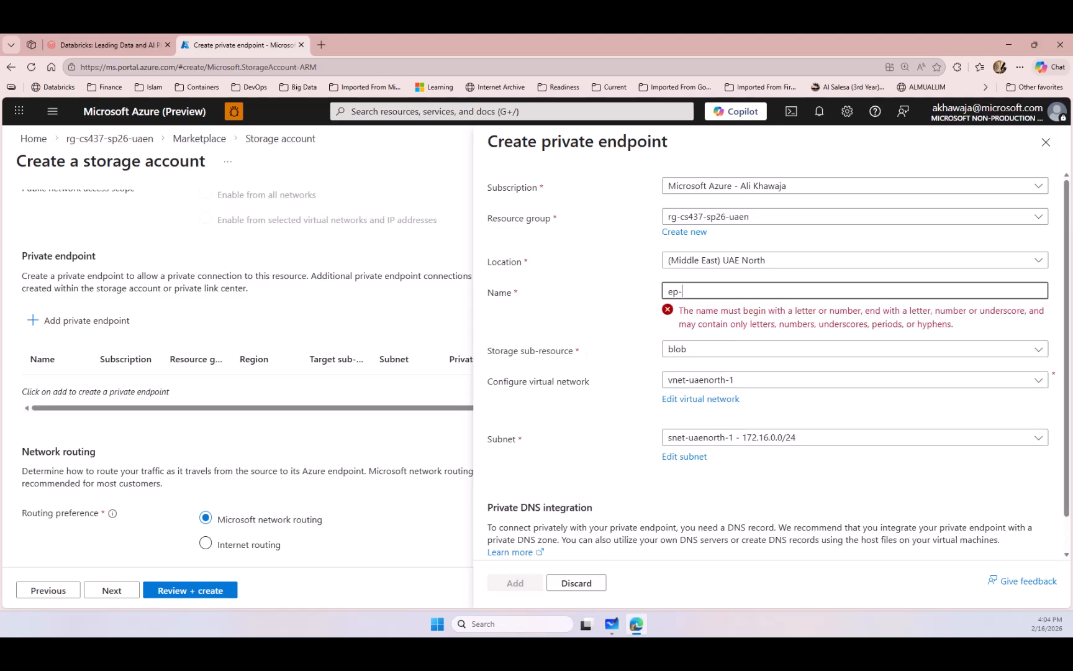
type("cs4")
type("37-")
left_click(683, 290)
type("st")
type("d")
key("BackSpace")
key("BackSpace")
type("demouaen")
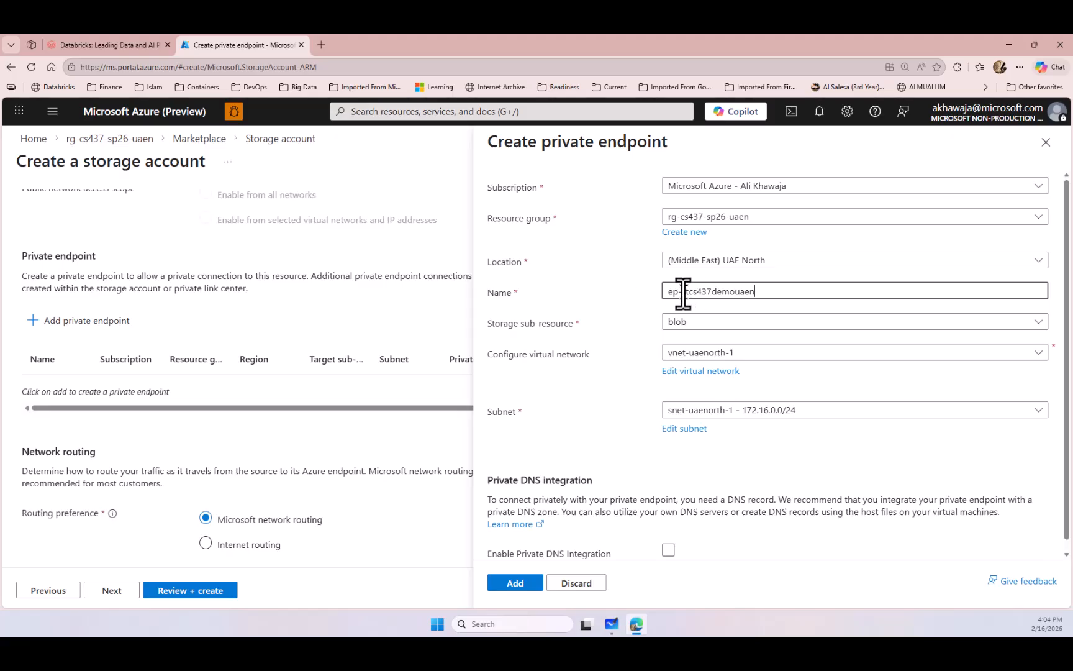
left_click_drag(682, 291, 771, 289)
key("ctrl+c")
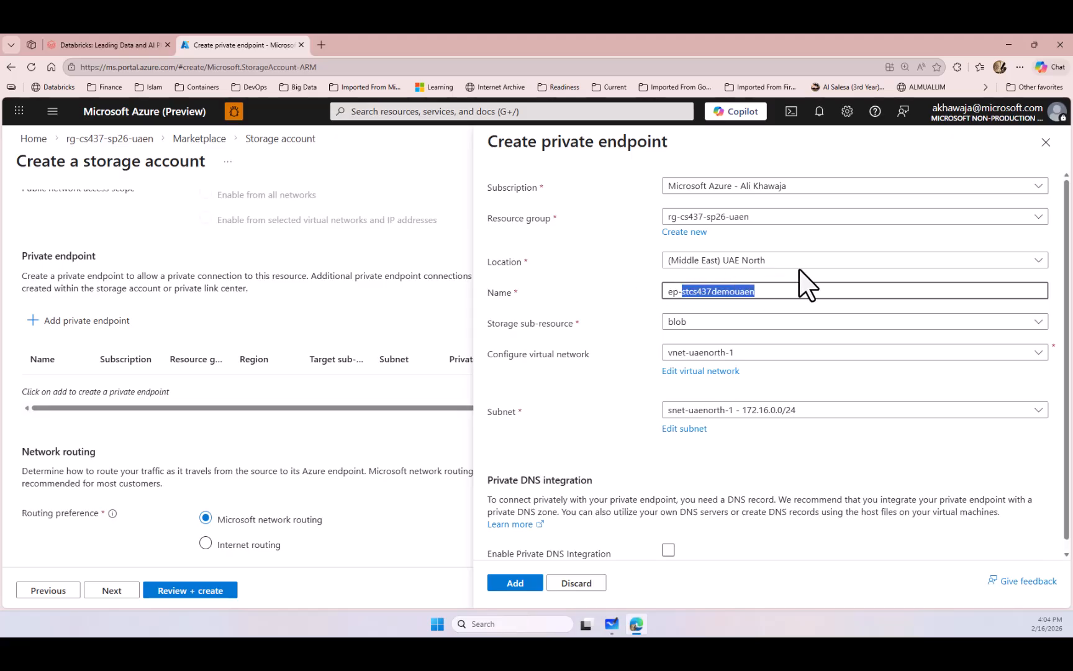
Step: Add the private endpoint with blob as the storage sub-resource and vnet-uaenorth-1 as the virtual network
left_click(714, 329)
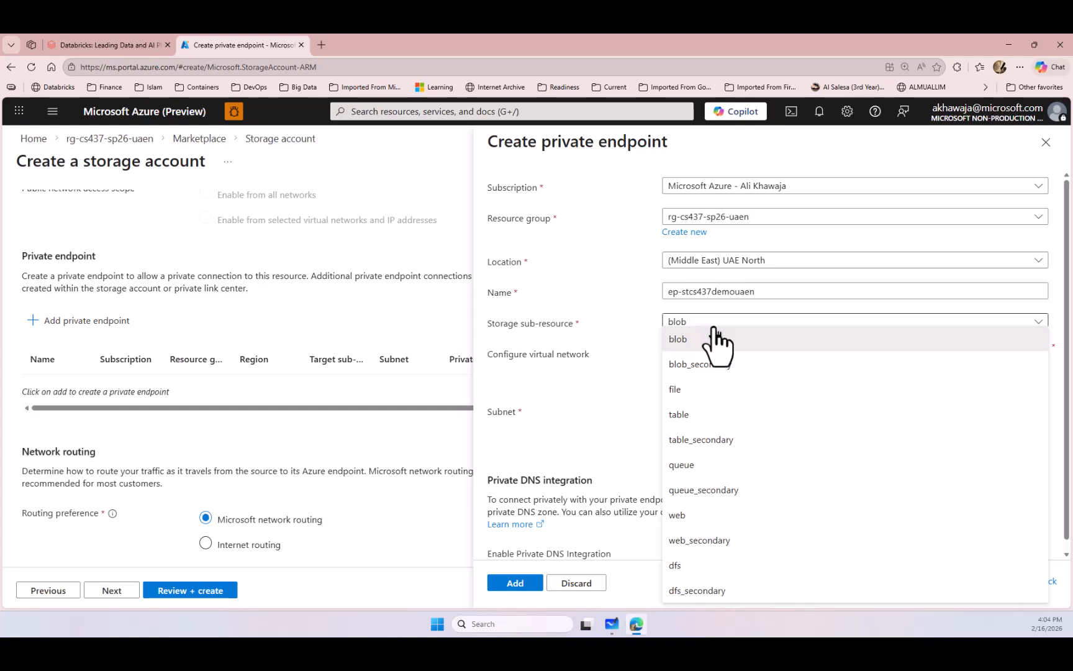
left_click(716, 332)
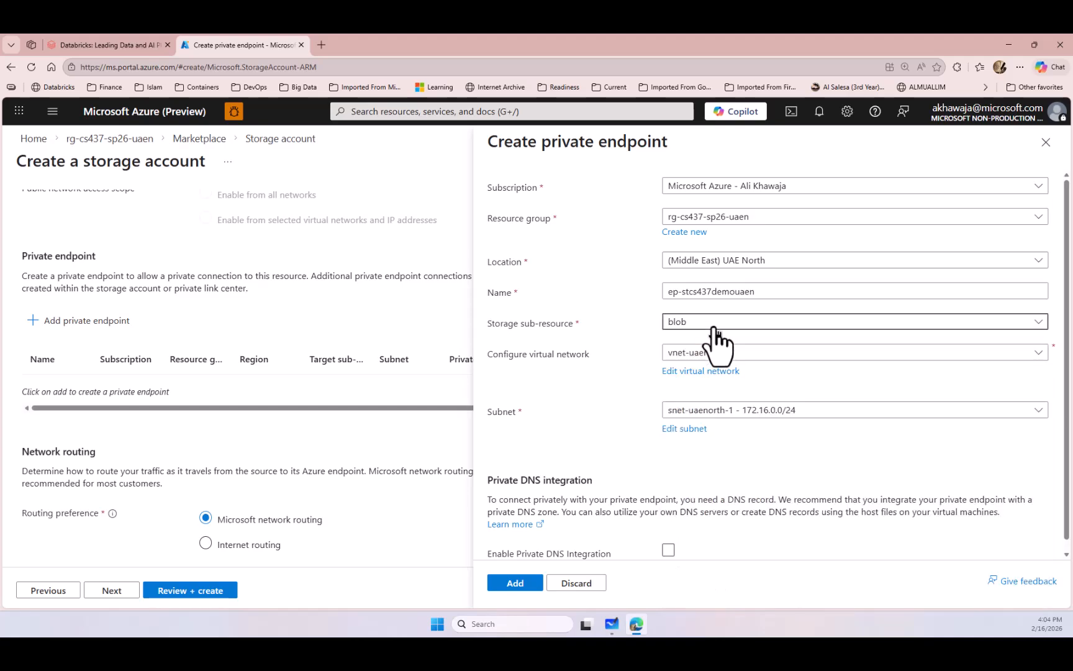
left_click(764, 355)
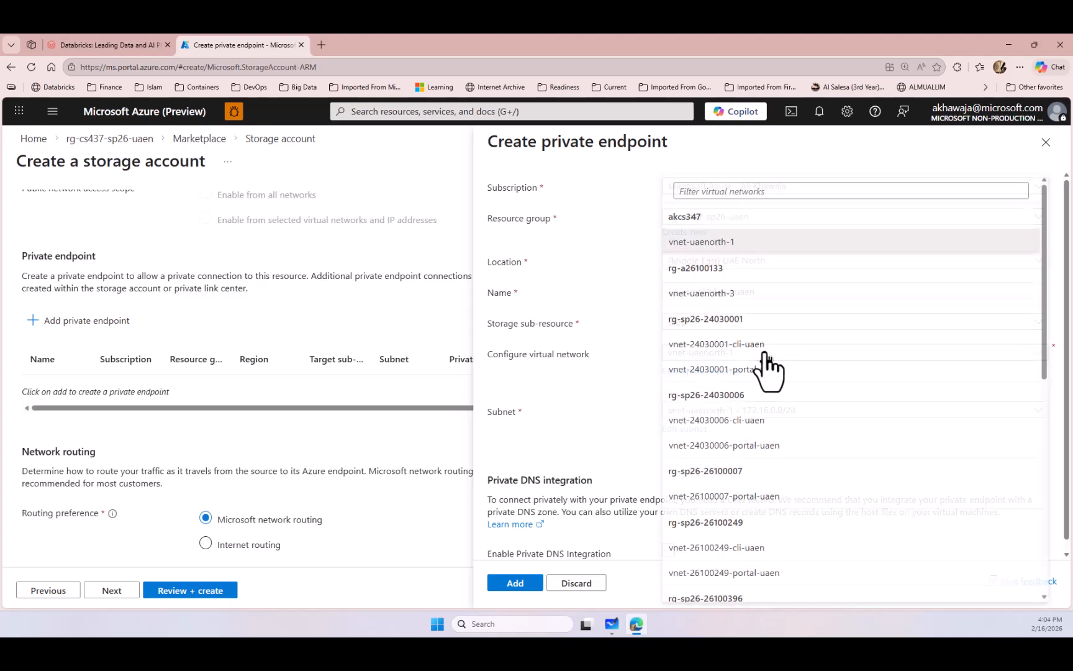
left_click(671, 236)
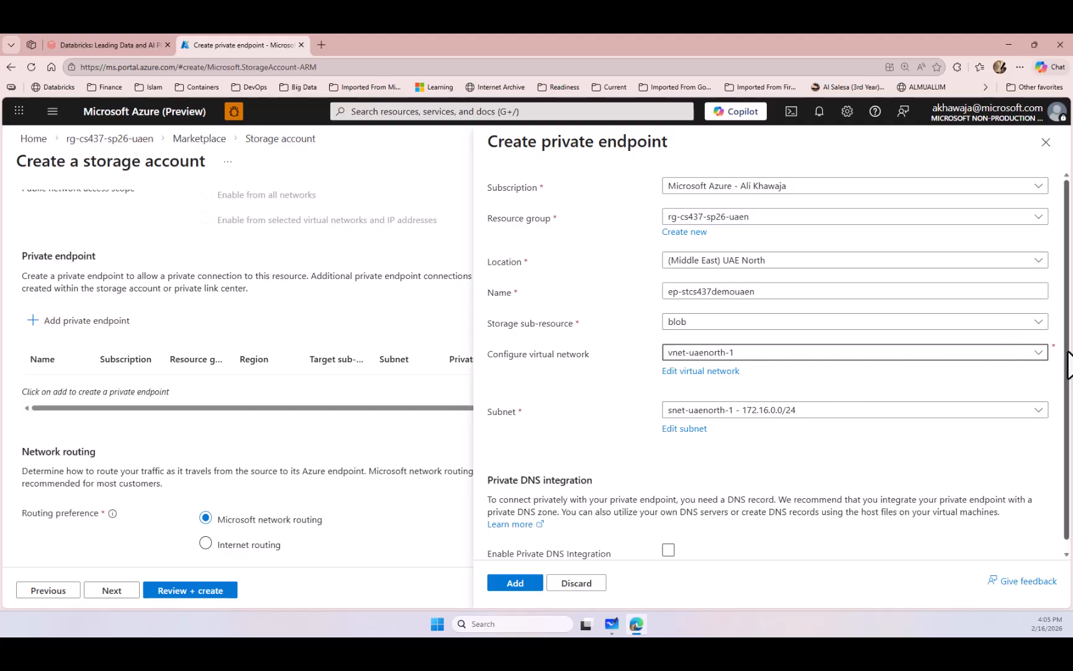
scroll(1067, 363, "down", 1)
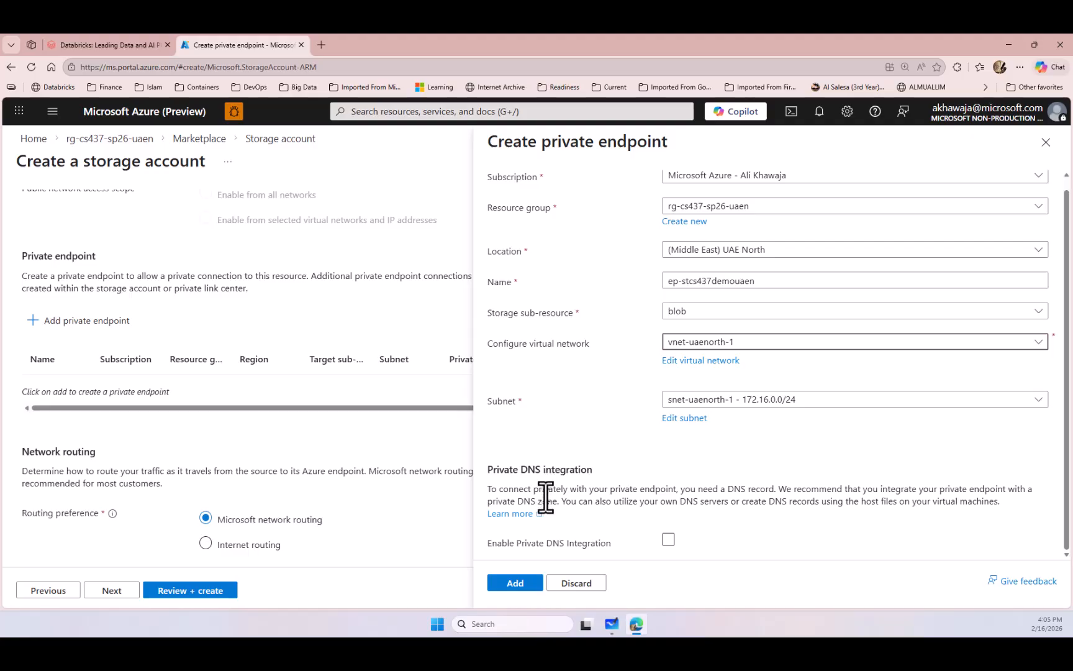
left_click(528, 584)
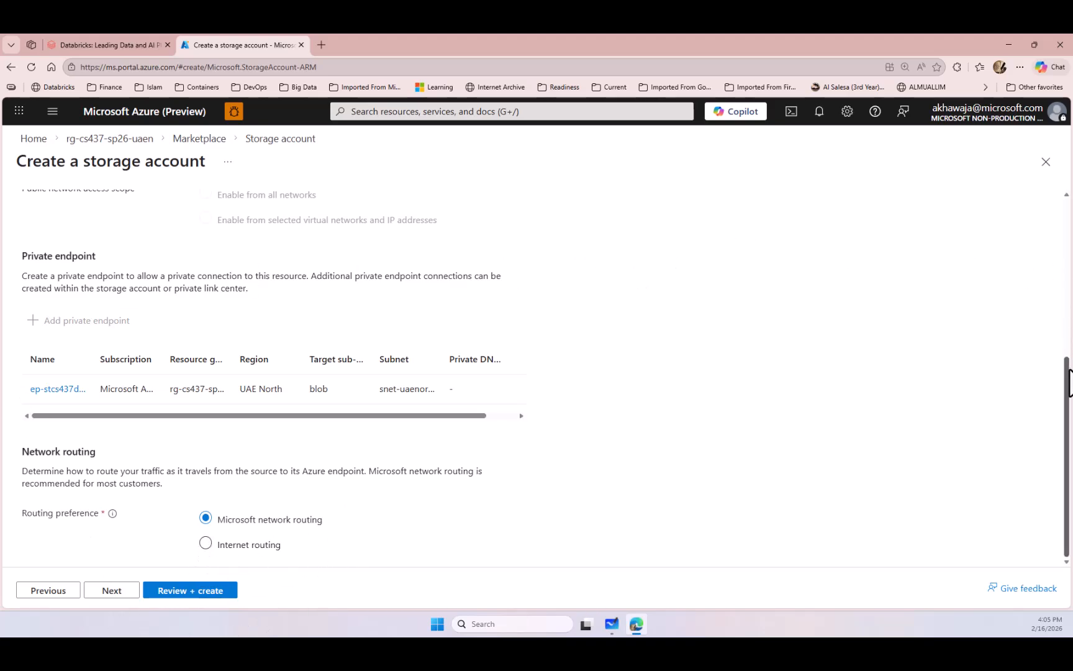
Step: Return to the storage account's basic settings and paste stcs437demouaen as the storage account name
left_click_drag(1064, 376, 1010, 240)
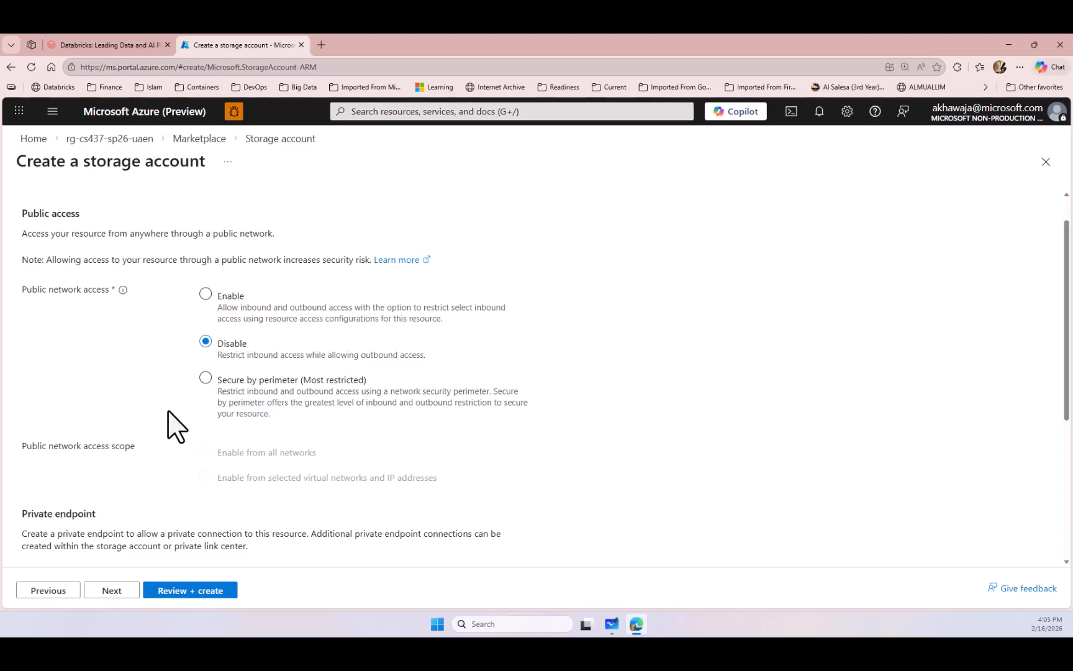
left_click(1067, 211)
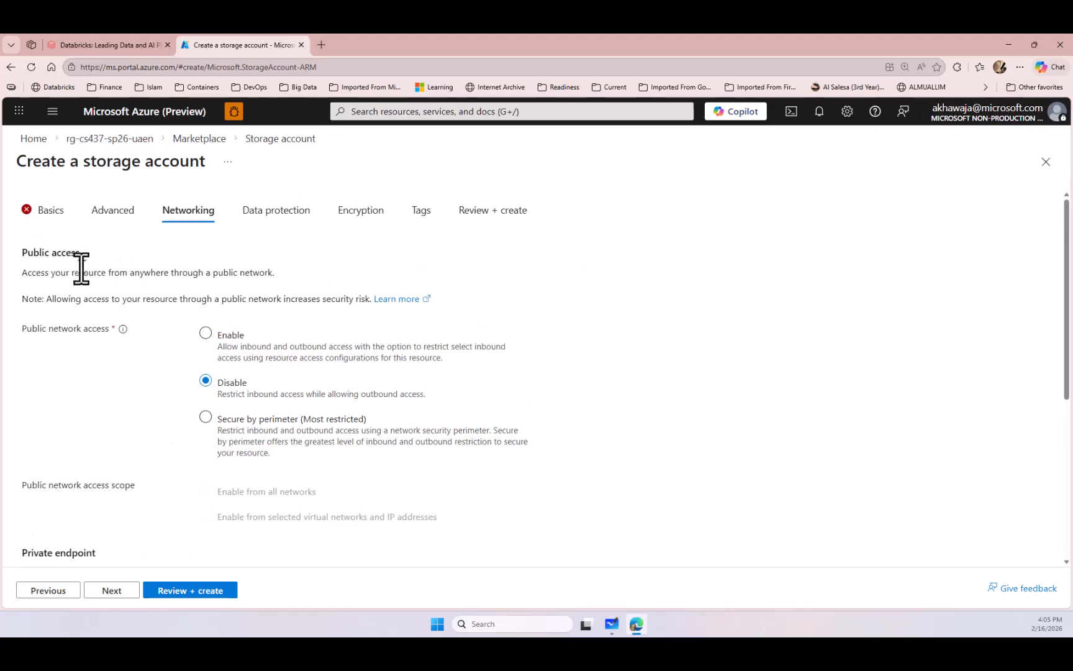
left_click(55, 211)
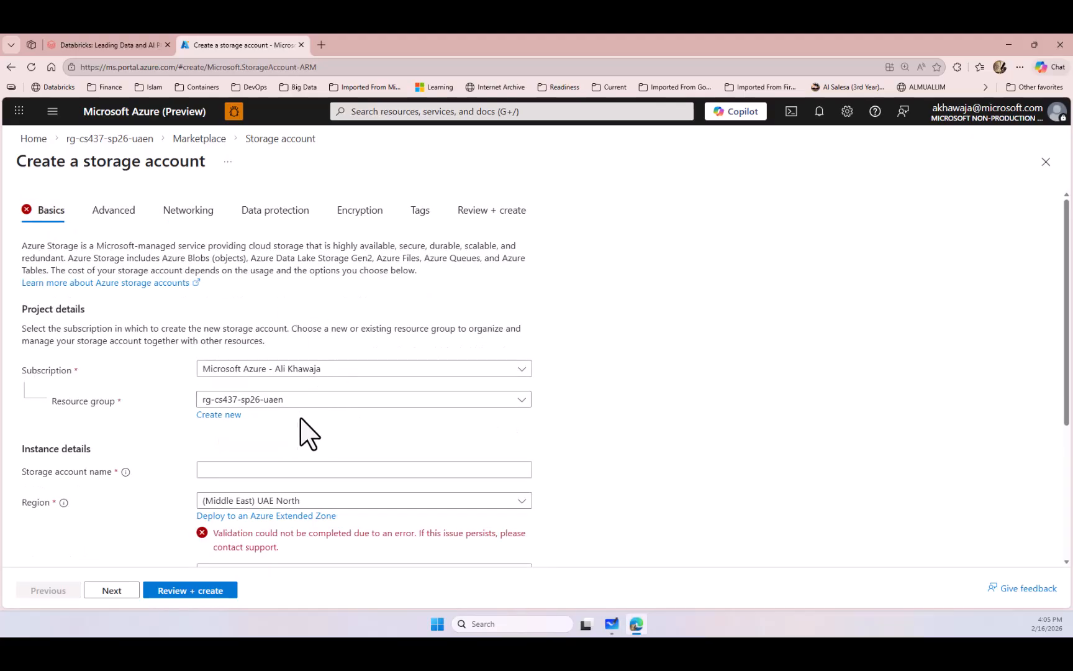
left_click(289, 469)
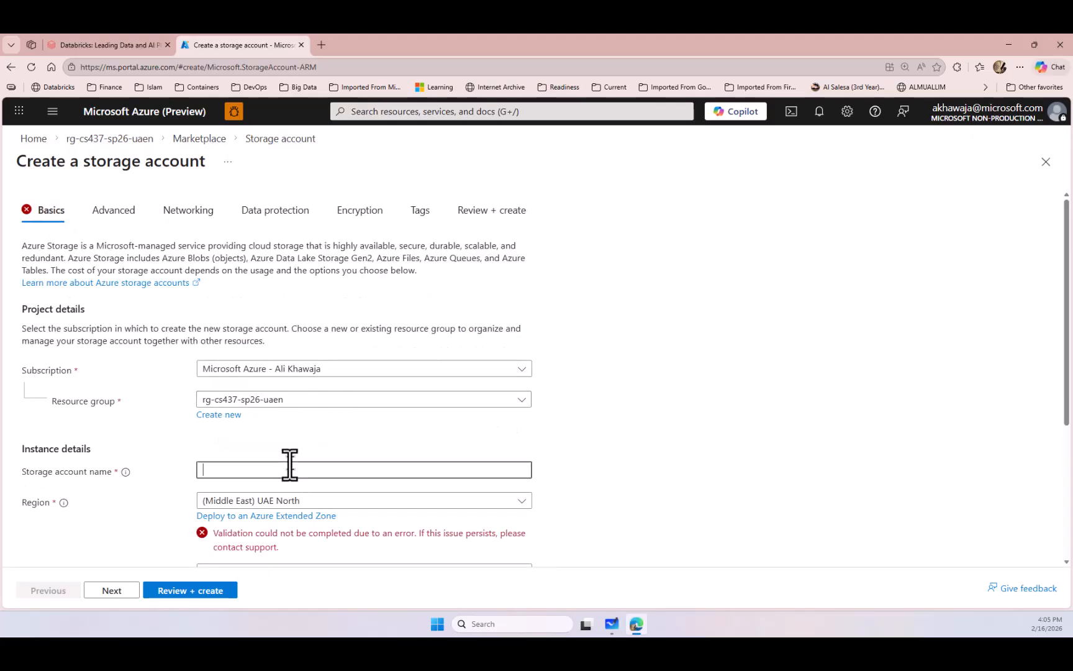
key("ctrl+v")
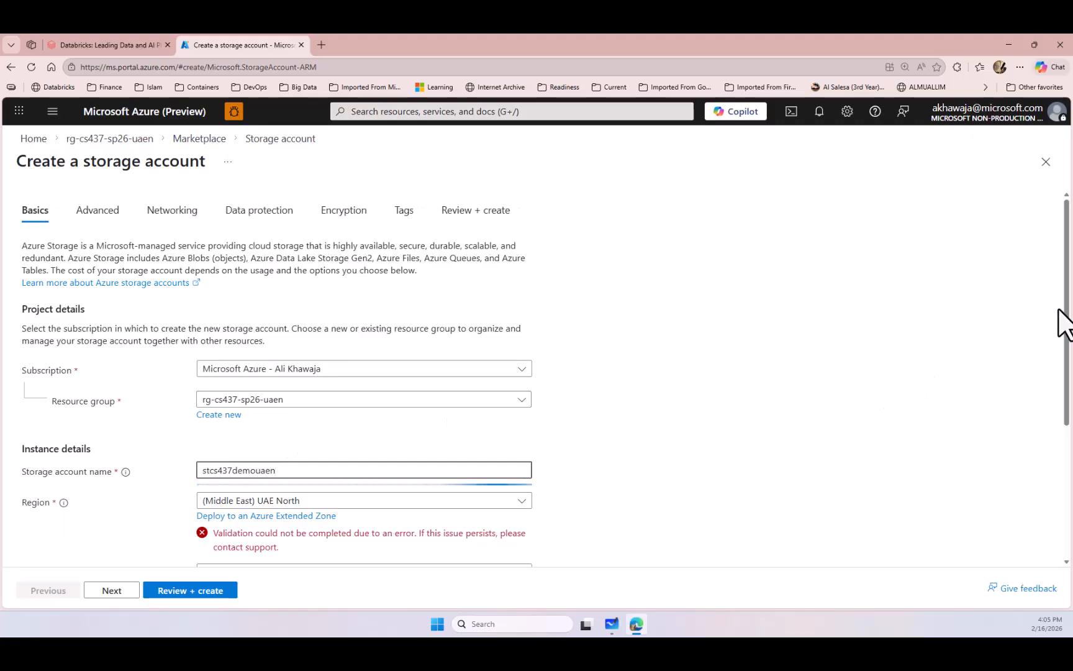
left_click_drag(1071, 326, 1070, 521)
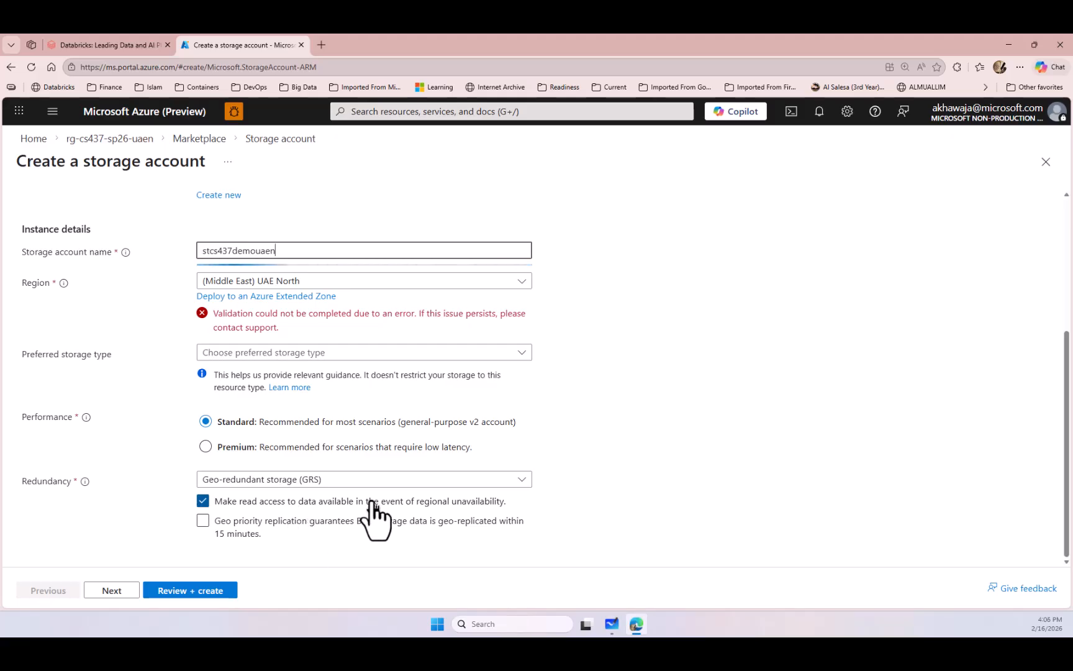
scroll(371, 502, "up", 2)
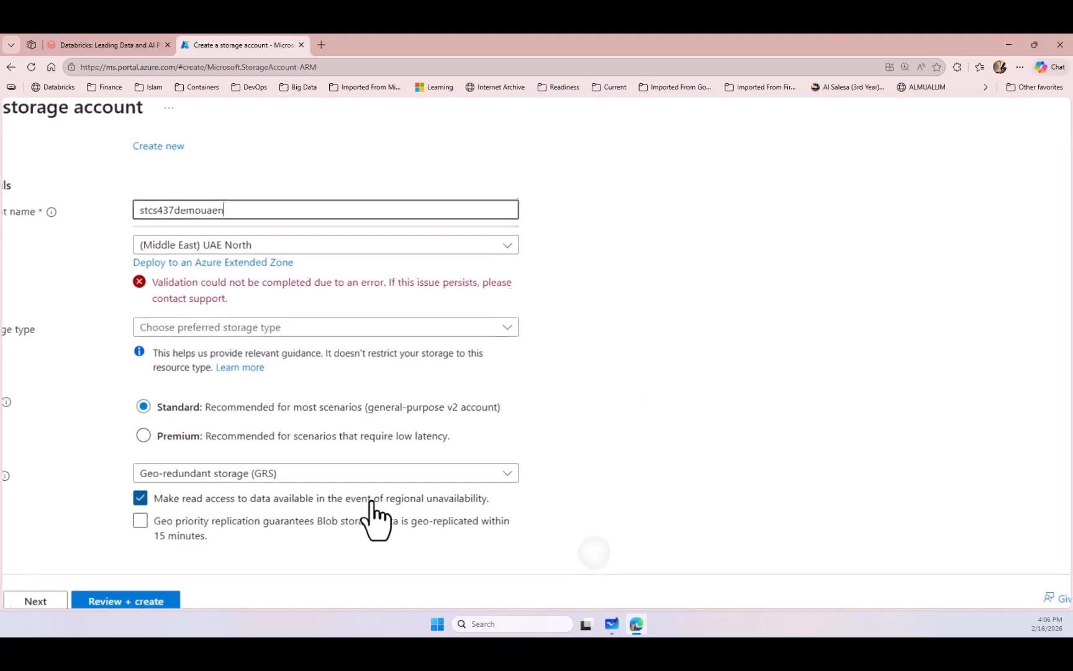
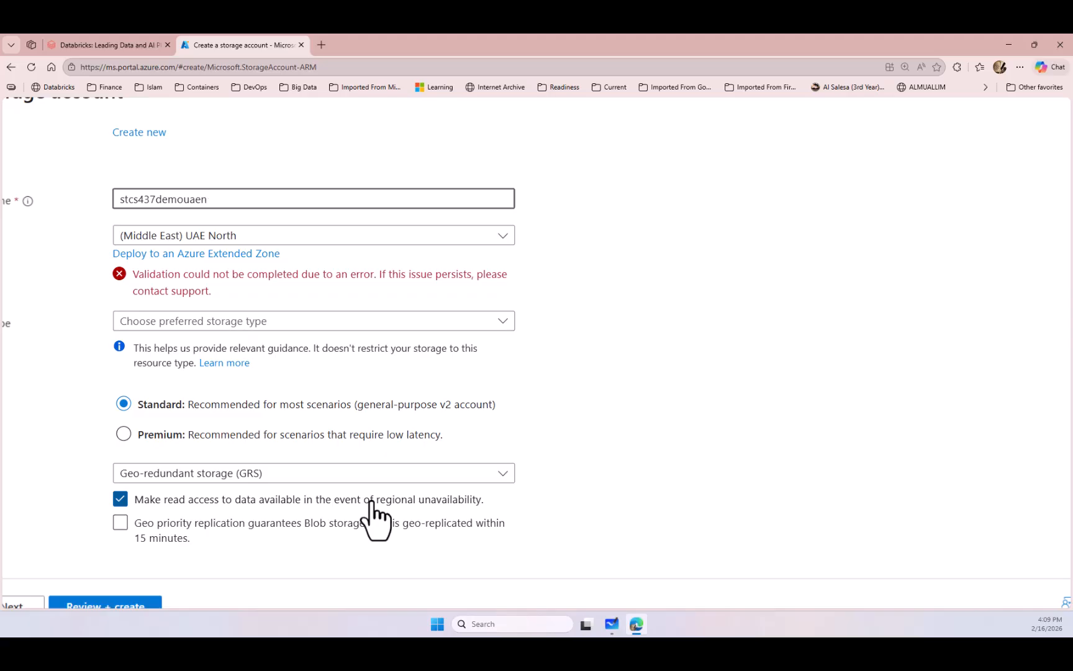
Step: Switch to Microsoft Whiteboard and create a new blank whiteboard
key("alt+Tab")
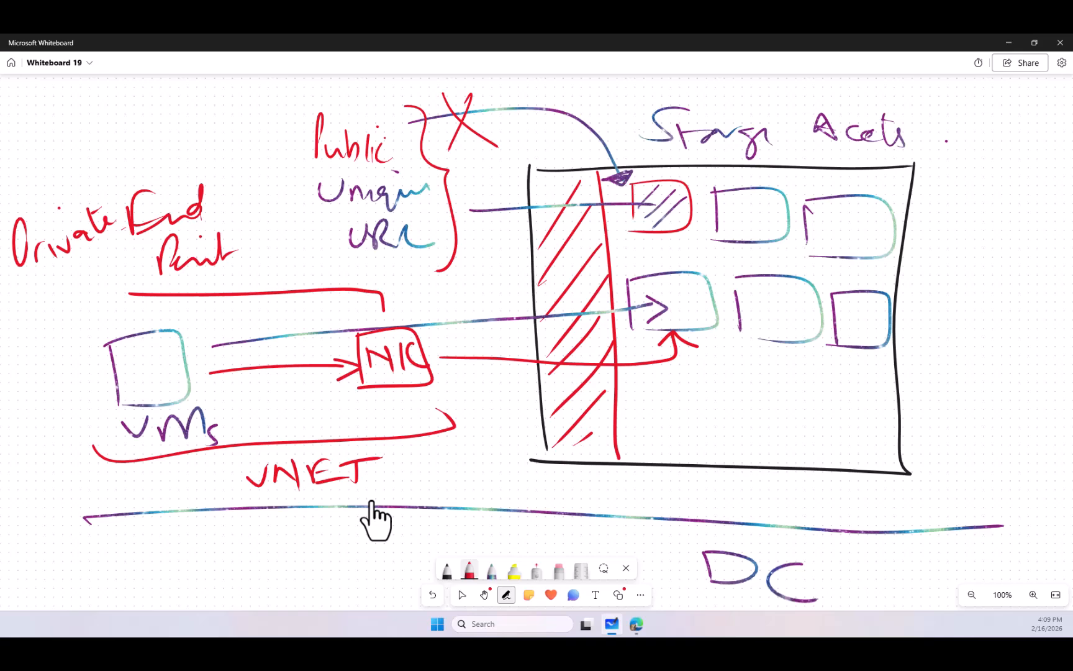
left_click(12, 62)
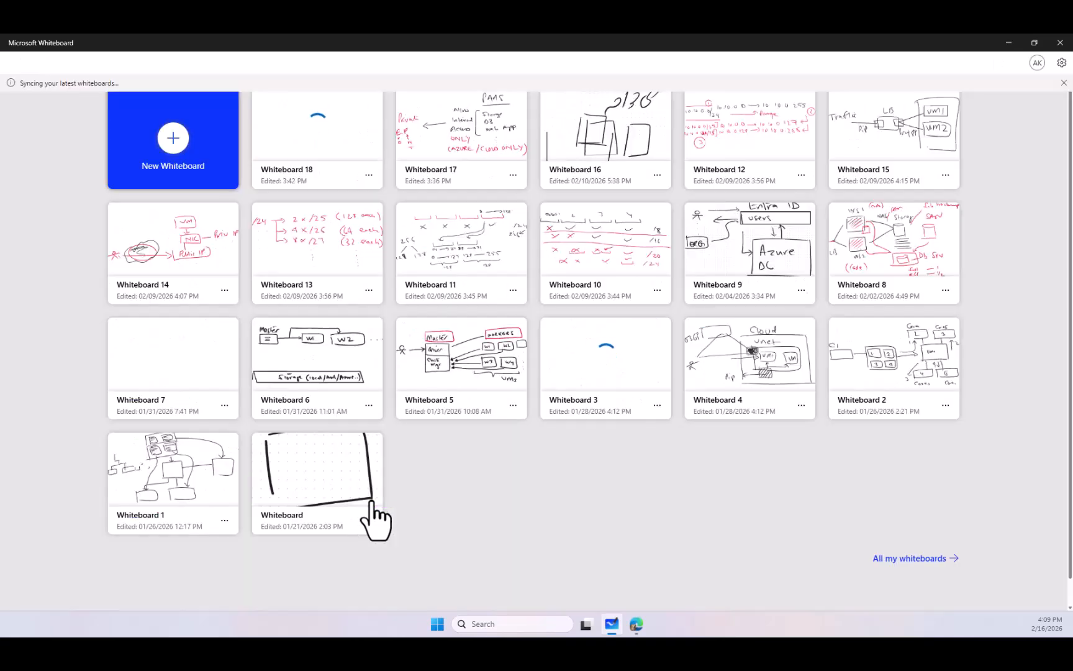
left_click(175, 140)
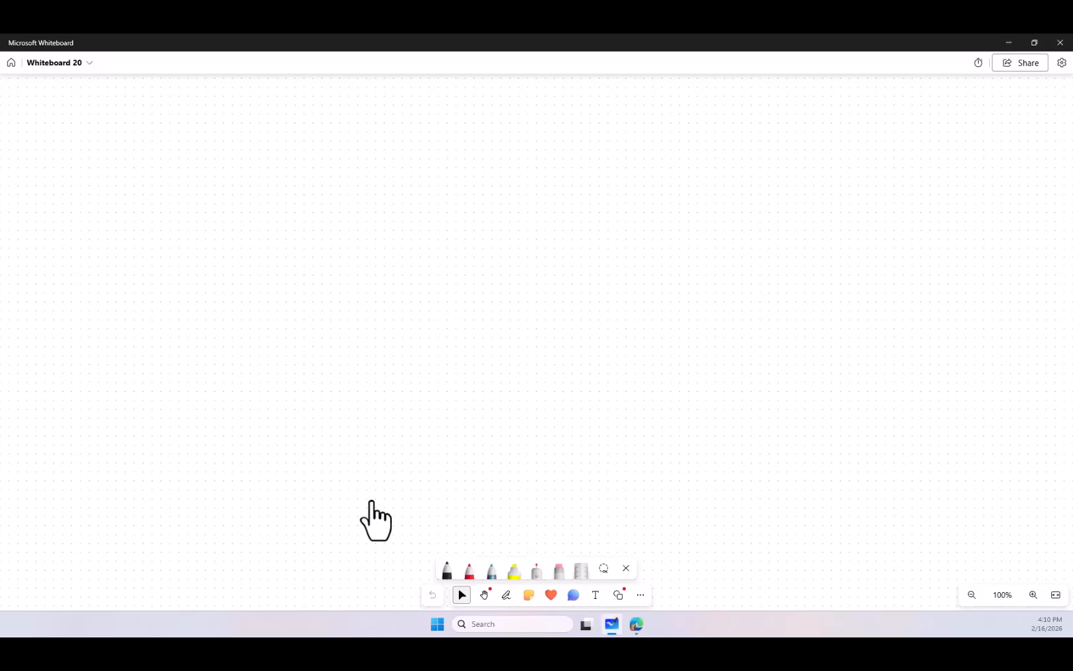
Step: Draw a red box in the middle of the whiteboard and handwrite "St. blob" above it
mouse_move(360, 260)
left_mouse_down()
mouse_move(361, 393)
mouse_move(394, 245)
mouse_move(545, 377)
mouse_move(379, 392)
left_mouse_up()
mouse_move(427, 180)
left_mouse_down()
mouse_move(385, 223)
mouse_move(447, 221)
mouse_move(479, 201)
left_mouse_up()
left_click(462, 594)
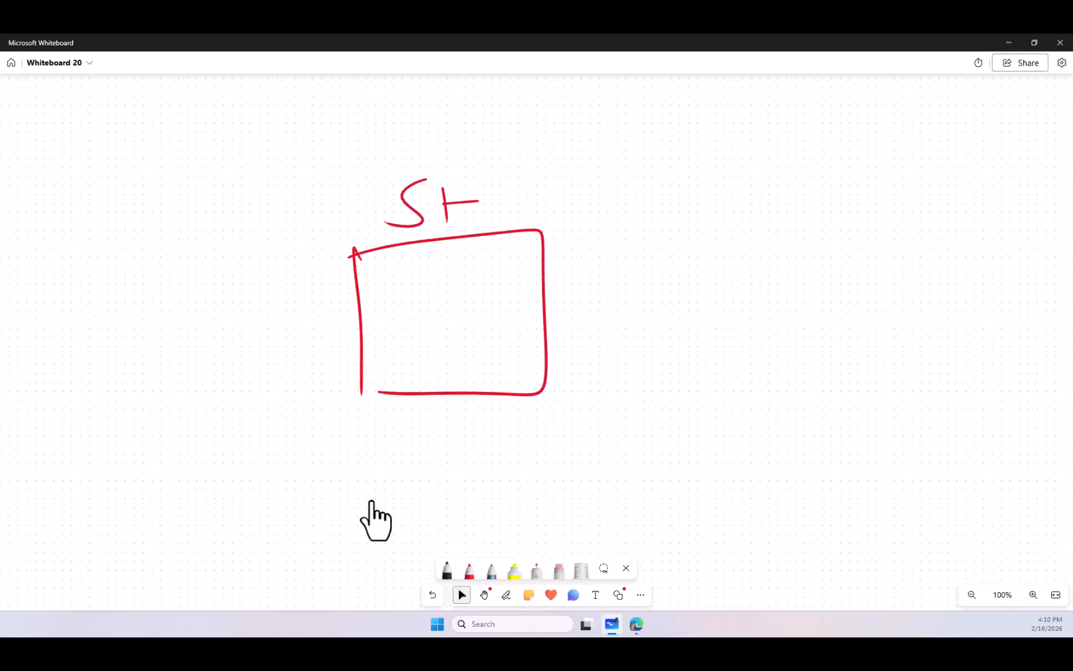
left_click(485, 214)
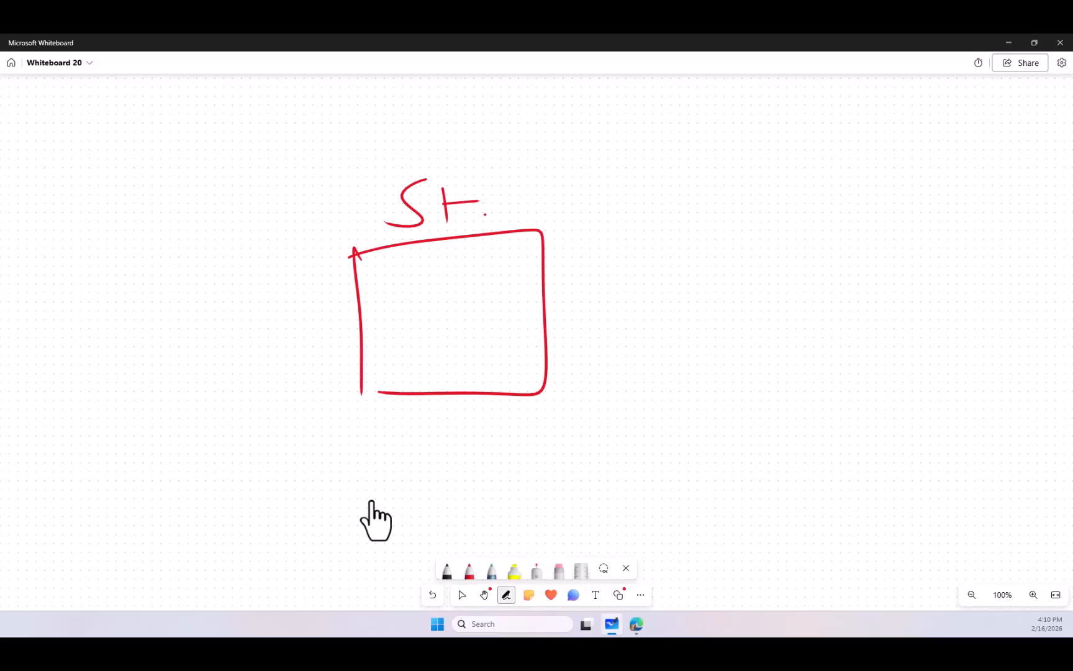
mouse_move(517, 178)
left_mouse_down()
mouse_move(528, 202)
mouse_move(554, 199)
left_mouse_up()
mouse_move(569, 187)
left_mouse_down()
mouse_move(566, 202)
mouse_move(570, 187)
left_mouse_up()
mouse_move(578, 170)
left_mouse_down()
mouse_move(602, 184)
mouse_move(587, 203)
left_mouse_up()
Step: Draw a red arrow leading right from the storage box and handwrite "R1" beneath the box
left_click_drag(556, 301, 795, 296)
mouse_move(776, 272)
left_mouse_down()
mouse_move(802, 296)
mouse_move(770, 307)
left_mouse_up()
left_click_drag(424, 434, 426, 472)
left_click_drag(424, 437, 450, 475)
left_click_drag(462, 442, 471, 484)
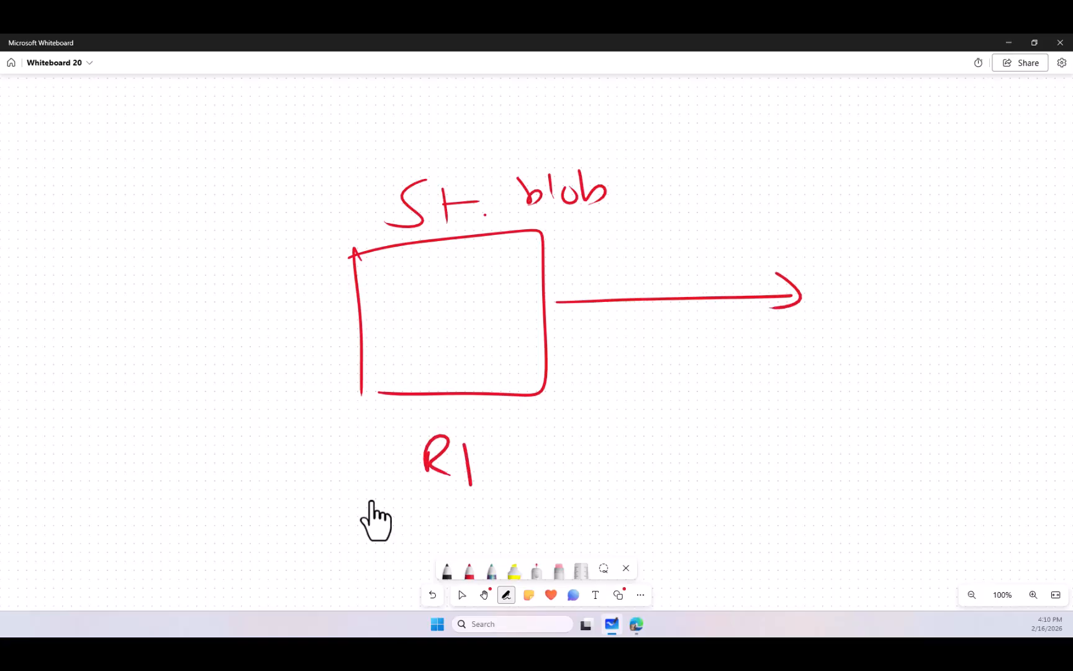
Step: Draw a second red box at the tip of the arrow and handwrite "R2" beneath it
left_click_drag(828, 217, 831, 238)
left_click_drag(830, 270, 832, 398)
mouse_move(843, 211)
left_mouse_down()
mouse_move(1010, 288)
mouse_move(832, 400)
left_mouse_up()
left_click_drag(892, 460, 892, 480)
left_click_drag(890, 438, 922, 487)
mouse_move(940, 459)
left_mouse_down()
mouse_move(945, 487)
mouse_move(970, 488)
left_mouse_up()
left_click(462, 594)
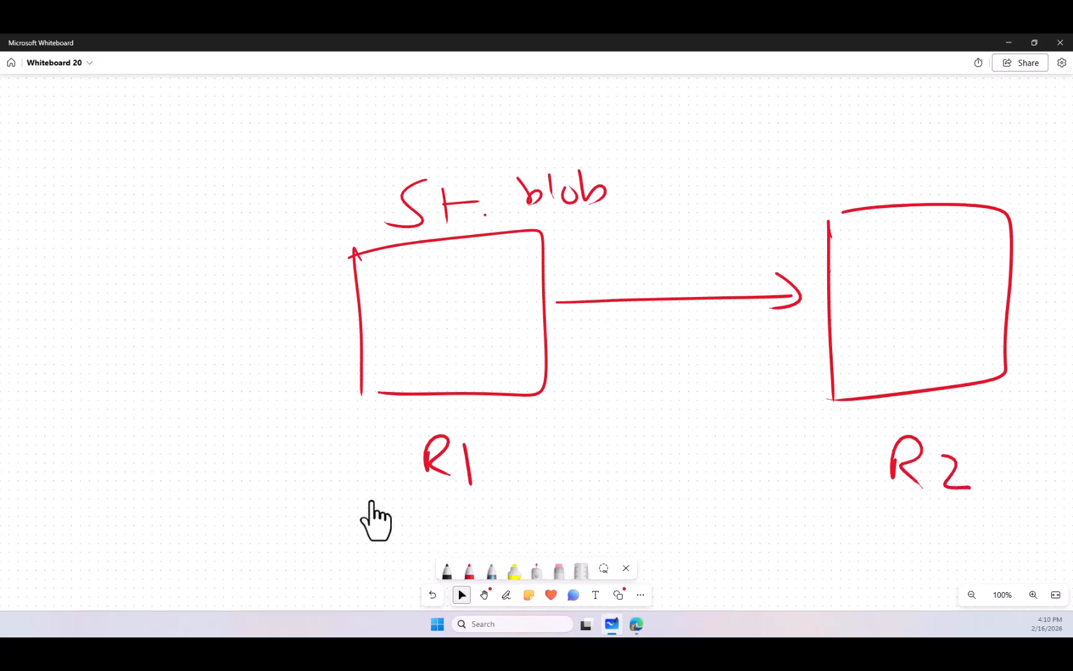
Step: Extend the handwritten "St. blob" label with "....com" in red
left_click(619, 193)
mouse_move(684, 176)
left_mouse_down()
mouse_move(672, 182)
mouse_move(680, 193)
left_mouse_up()
left_click_drag(701, 178, 746, 187)
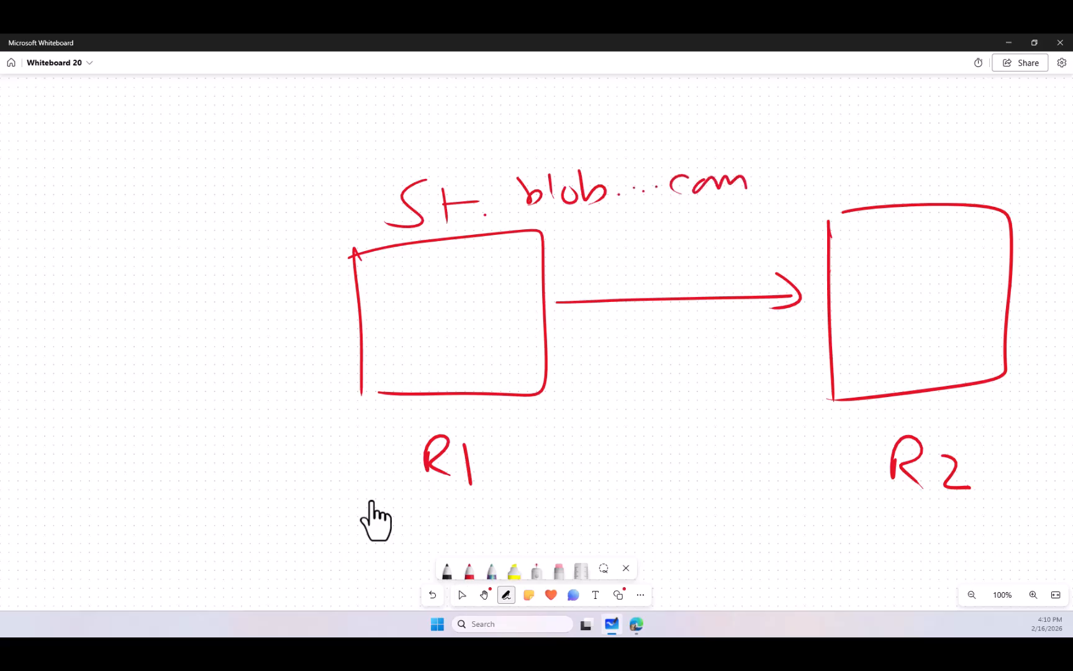
left_click(461, 595)
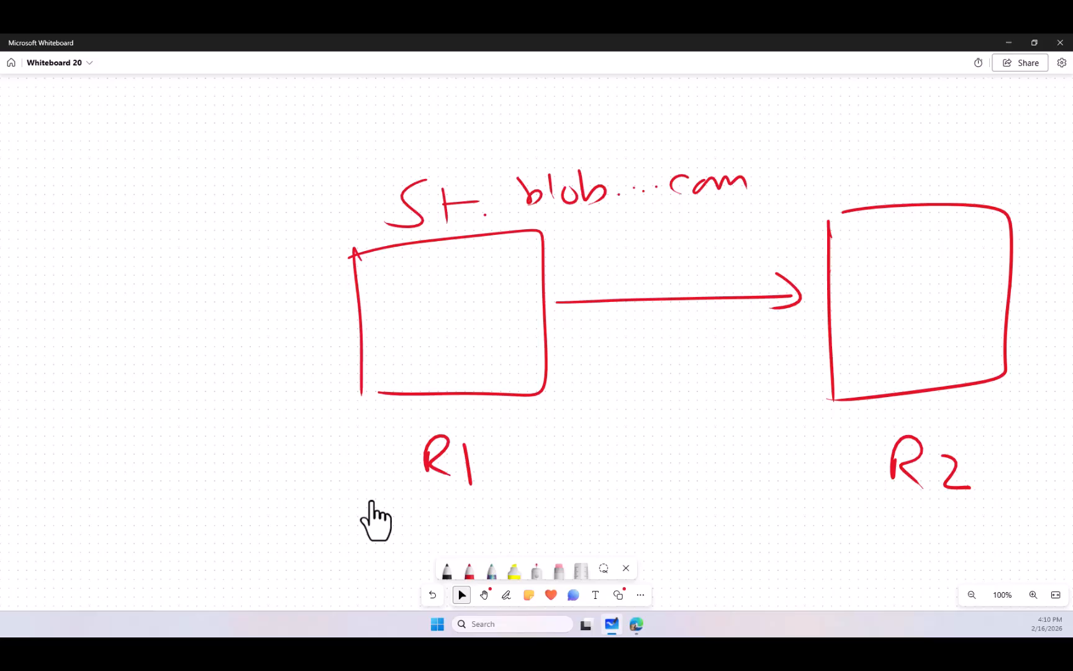
Step: Handwrite "IP" in red inside both the R1 box and the R2 box
left_click(506, 594)
left_click_drag(459, 260, 459, 283)
mouse_move(467, 281)
left_mouse_down()
mouse_move(476, 258)
mouse_move(473, 273)
left_mouse_up()
left_click(461, 594)
left_click(506, 594)
left_click_drag(849, 226, 849, 256)
mouse_move(861, 235)
left_mouse_down()
mouse_move(863, 259)
mouse_move(866, 243)
left_mouse_up()
left_click(461, 594)
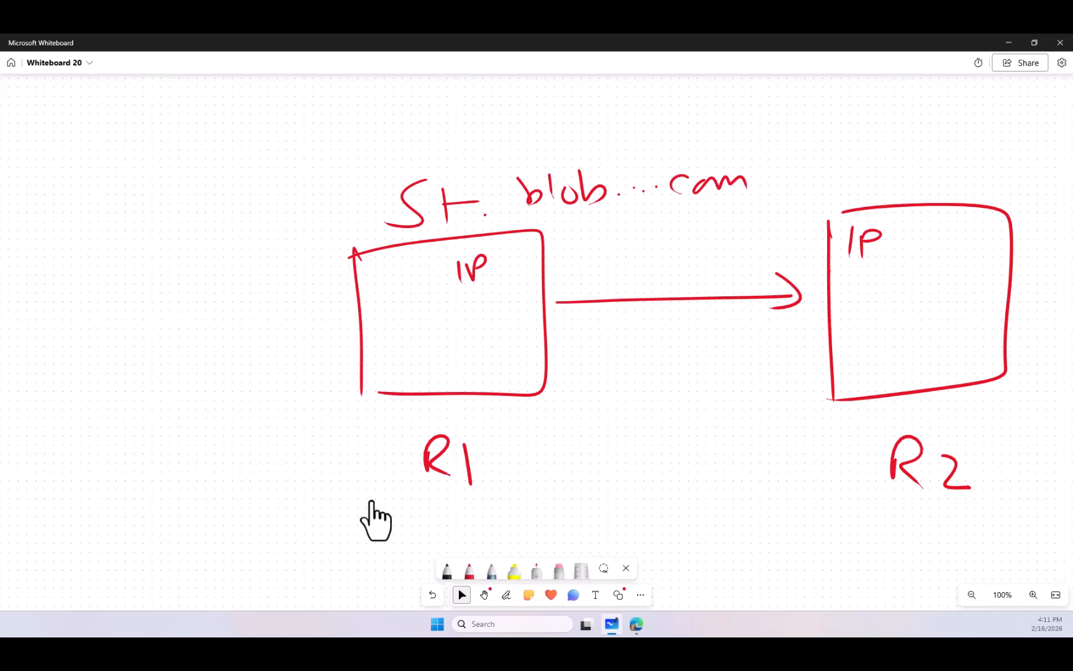
Step: Strike through the R1 box in black and draw a curved black arrow from the "com" label to the R2 box
key("alt+w")
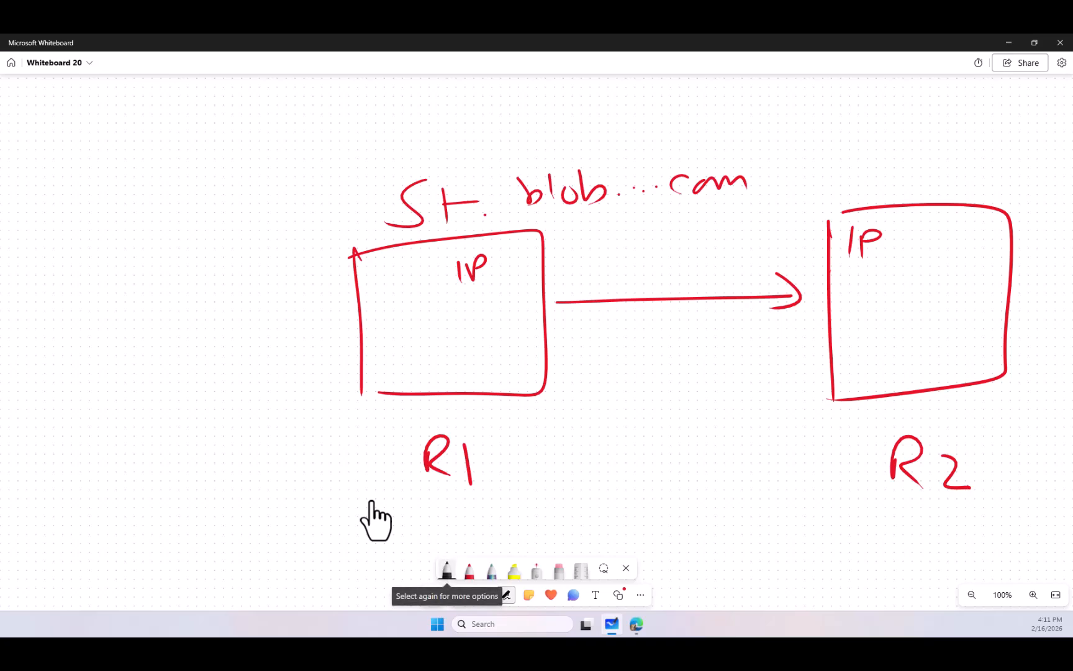
left_click_drag(290, 259, 595, 412)
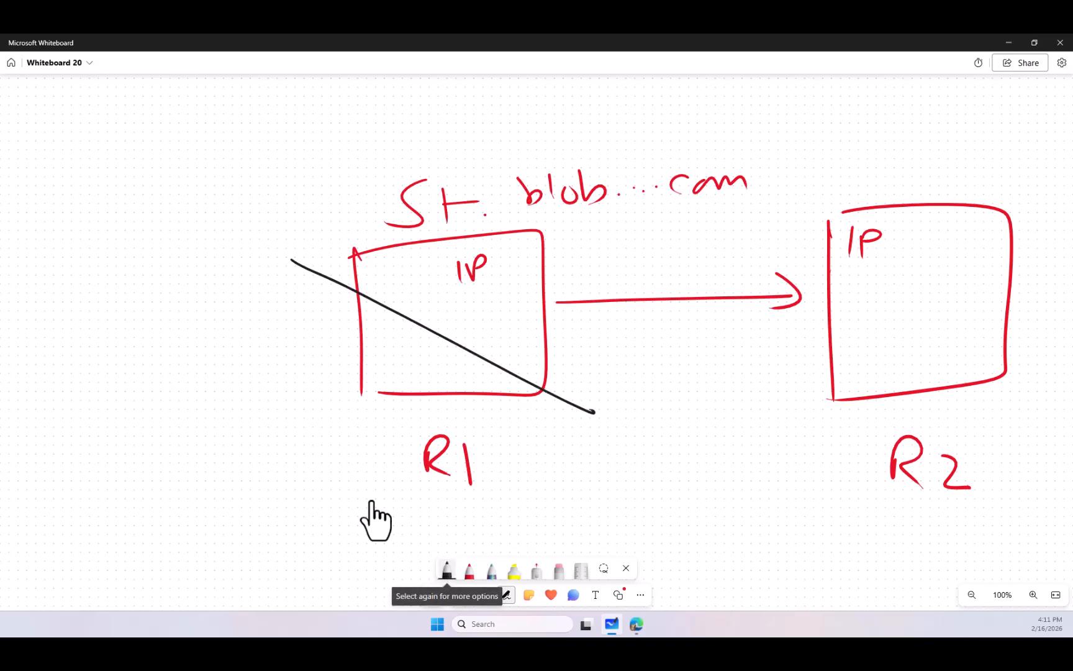
mouse_move(772, 168)
left_mouse_down()
mouse_move(820, 166)
mouse_move(877, 208)
mouse_move(897, 195)
left_mouse_up()
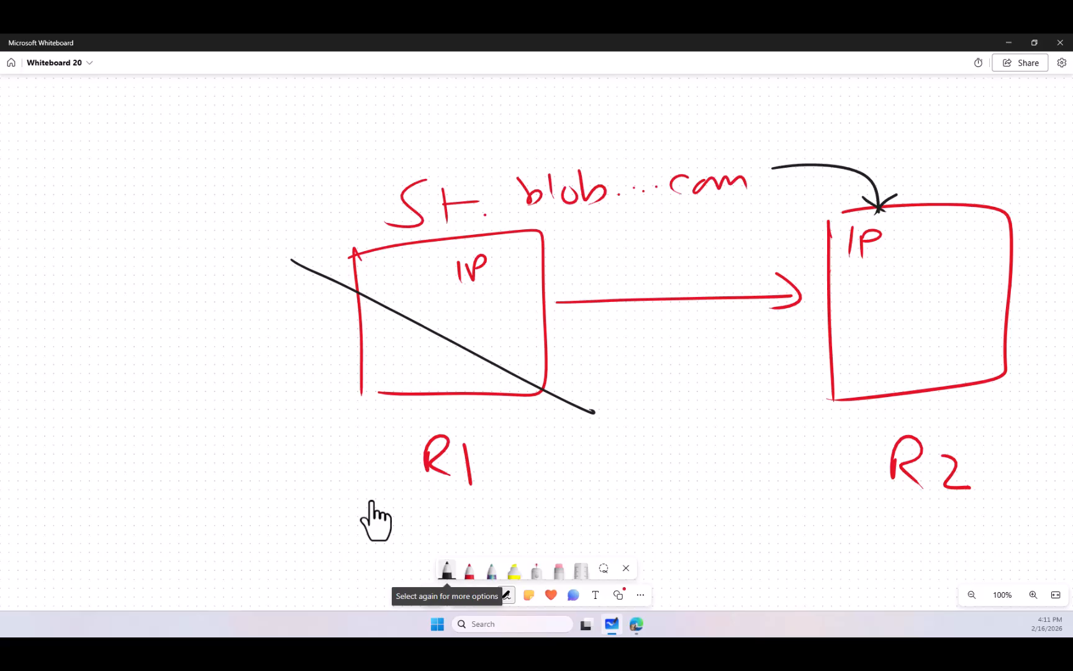
Step: Create a new blank whiteboard, draw a black box on it and handwrite "R1" beneath the box
left_click(11, 63)
left_click(167, 130)
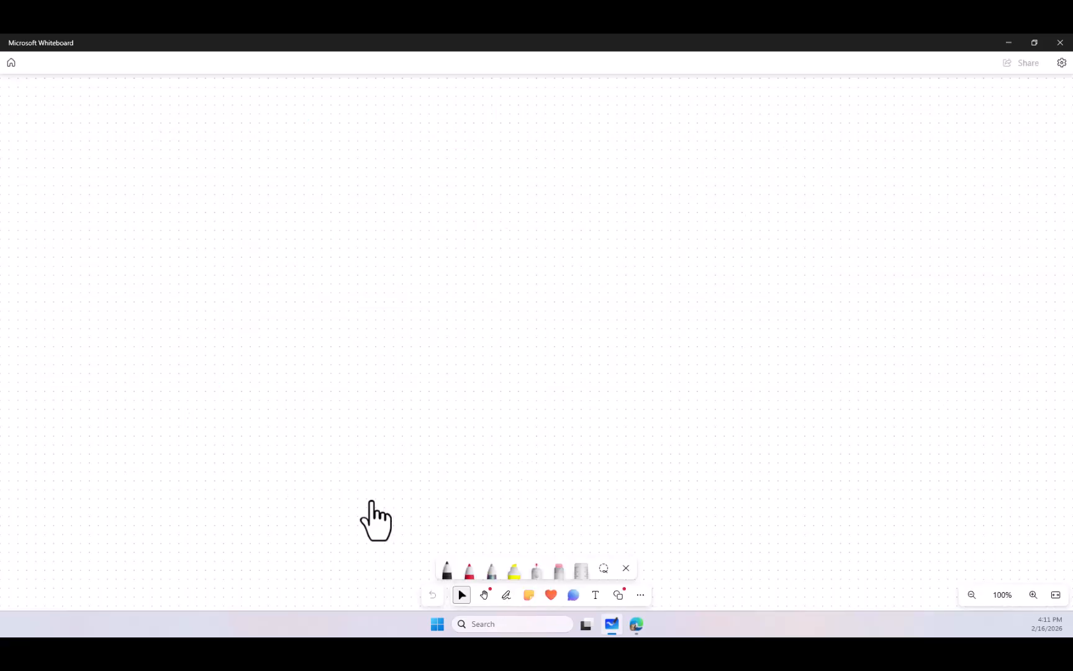
left_click(506, 594)
mouse_move(256, 236)
left_mouse_down()
mouse_move(261, 386)
mouse_move(470, 311)
mouse_move(280, 383)
left_mouse_up()
mouse_move(336, 412)
left_mouse_down()
mouse_move(366, 410)
mouse_move(371, 433)
left_mouse_up()
left_click_drag(384, 411, 388, 442)
left_click_drag(335, 419, 337, 440)
Step: Draw a second black box well to the right of the R1 box and handwrite "R2" beneath it
left_click(731, 233)
mouse_move(723, 232)
left_mouse_down()
mouse_move(722, 370)
mouse_move(834, 368)
mouse_move(736, 368)
left_mouse_up()
left_click_drag(763, 448, 796, 446)
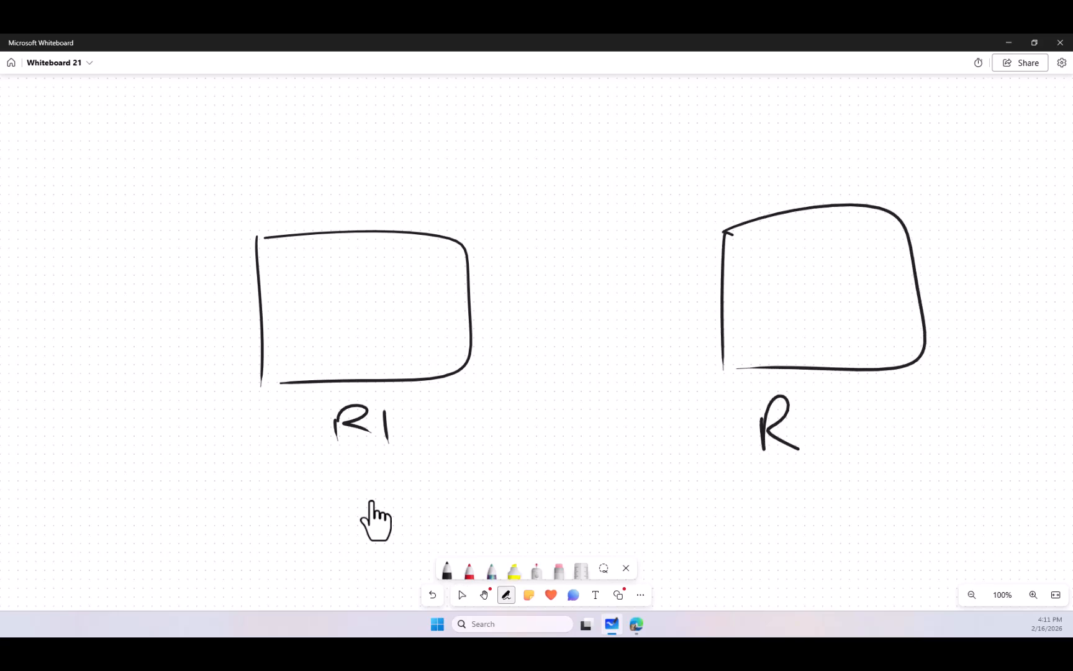
left_click_drag(824, 408, 881, 448)
Step: Handwrite "FQDN" in black above the R1 box
mouse_move(269, 141)
left_mouse_down()
mouse_move(276, 191)
mouse_move(301, 138)
left_mouse_up()
mouse_move(281, 167)
left_mouse_down()
mouse_move(358, 162)
mouse_move(368, 186)
mouse_move(455, 182)
mouse_move(456, 141)
left_mouse_up()
left_click(461, 594)
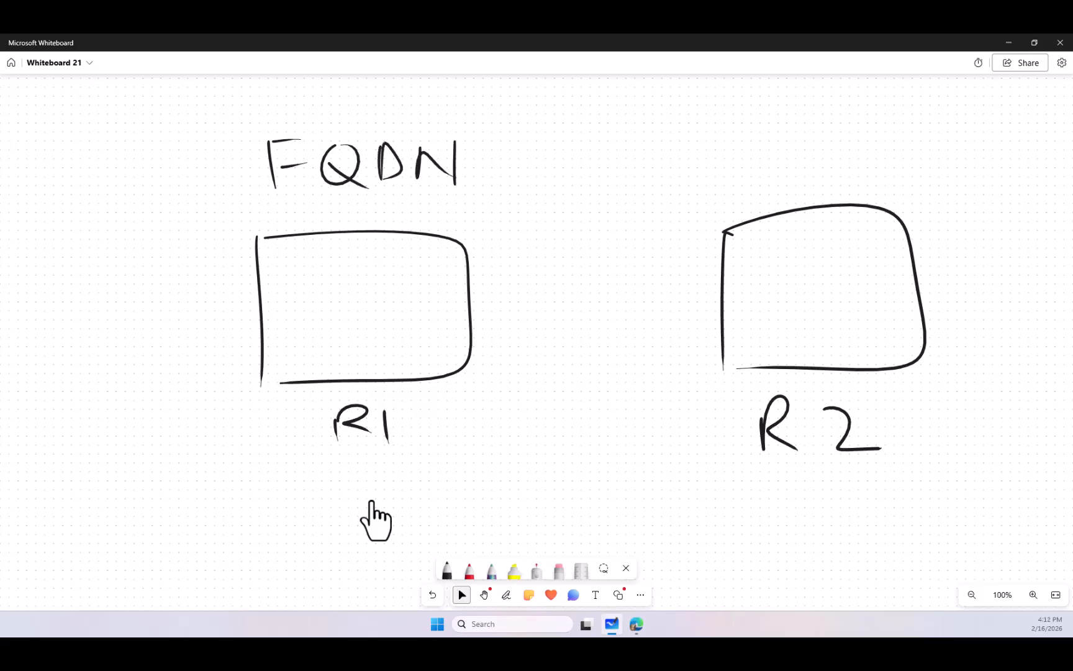
Step: Handwrite "St1" just left of the R1 box and again just left of the R2 box
left_click(506, 594)
mouse_move(130, 253)
left_mouse_down()
mouse_move(112, 287)
mouse_move(152, 283)
mouse_move(181, 260)
left_mouse_up()
left_click_drag(190, 247, 198, 275)
left_click(461, 594)
left_click(506, 594)
mouse_move(651, 255)
left_mouse_down()
mouse_move(632, 284)
mouse_move(662, 275)
left_mouse_up()
mouse_move(661, 267)
left_mouse_down()
mouse_move(694, 259)
mouse_move(708, 272)
left_mouse_up()
left_click(461, 594)
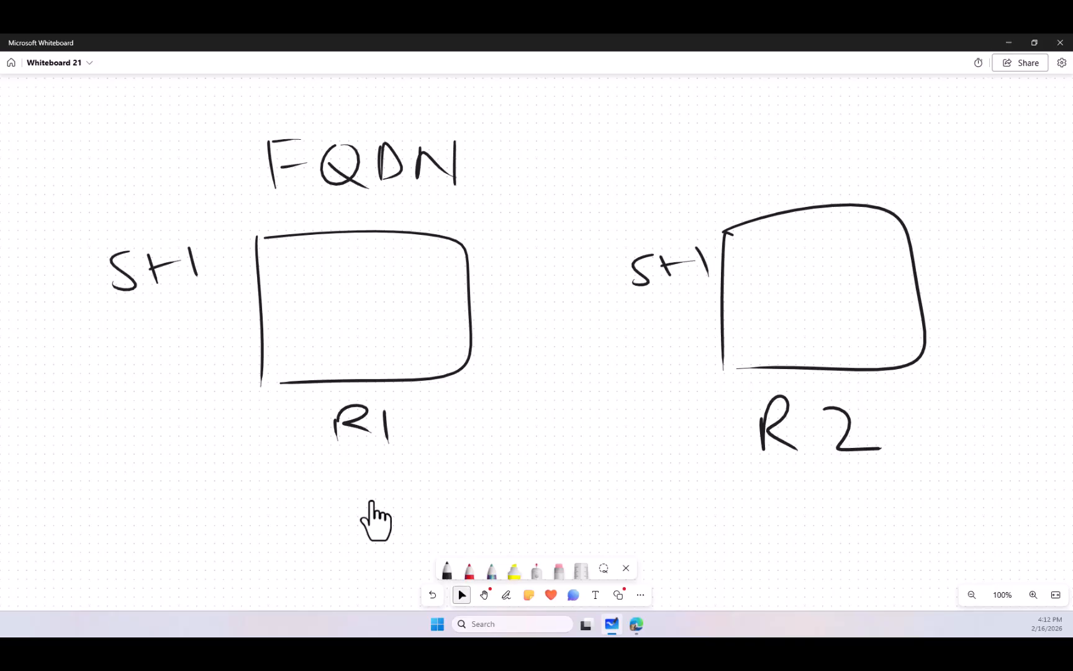
Step: Draw an arrow from the R1 box to the R2 box and handwrite "GRS" and "(RA)" beneath it
left_click(506, 595)
mouse_move(514, 346)
left_mouse_down()
mouse_move(715, 337)
mouse_move(688, 354)
left_mouse_up()
mouse_move(527, 385)
left_mouse_down()
mouse_move(518, 398)
mouse_move(545, 411)
left_mouse_up()
mouse_move(546, 380)
left_mouse_down()
mouse_move(546, 397)
mouse_move(570, 412)
left_mouse_up()
mouse_move(602, 378)
left_mouse_down()
mouse_move(585, 380)
mouse_move(583, 408)
left_mouse_up()
mouse_move(532, 453)
left_mouse_down()
mouse_move(560, 450)
mouse_move(529, 477)
mouse_move(555, 456)
mouse_move(556, 480)
left_mouse_up()
mouse_move(572, 473)
left_mouse_down()
mouse_move(584, 438)
mouse_move(600, 472)
left_mouse_up()
mouse_move(573, 457)
left_mouse_down()
mouse_move(595, 456)
mouse_move(613, 485)
left_mouse_up()
left_click_drag(513, 427, 525, 486)
left_click(461, 594)
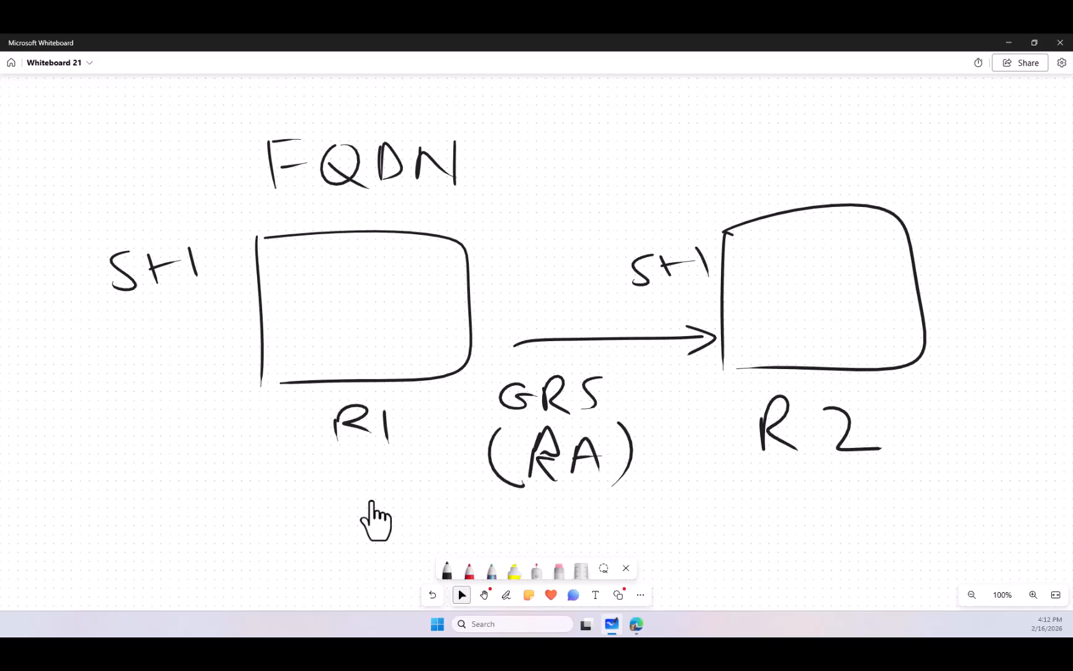
Step: Handwrite "FQDN 2" in black above the R2 box
left_click(506, 595)
mouse_move(736, 140)
left_mouse_down()
mouse_move(740, 185)
mouse_move(776, 132)
mouse_move(774, 155)
left_mouse_up()
mouse_move(807, 134)
left_mouse_down()
mouse_move(787, 179)
mouse_move(820, 148)
left_mouse_up()
left_click_drag(791, 163, 840, 184)
mouse_move(842, 143)
left_mouse_down()
mouse_move(844, 185)
mouse_move(888, 150)
left_mouse_up()
mouse_move(888, 151)
left_mouse_down()
mouse_move(924, 182)
mouse_move(920, 147)
mouse_move(1003, 187)
left_mouse_up()
left_click(461, 594)
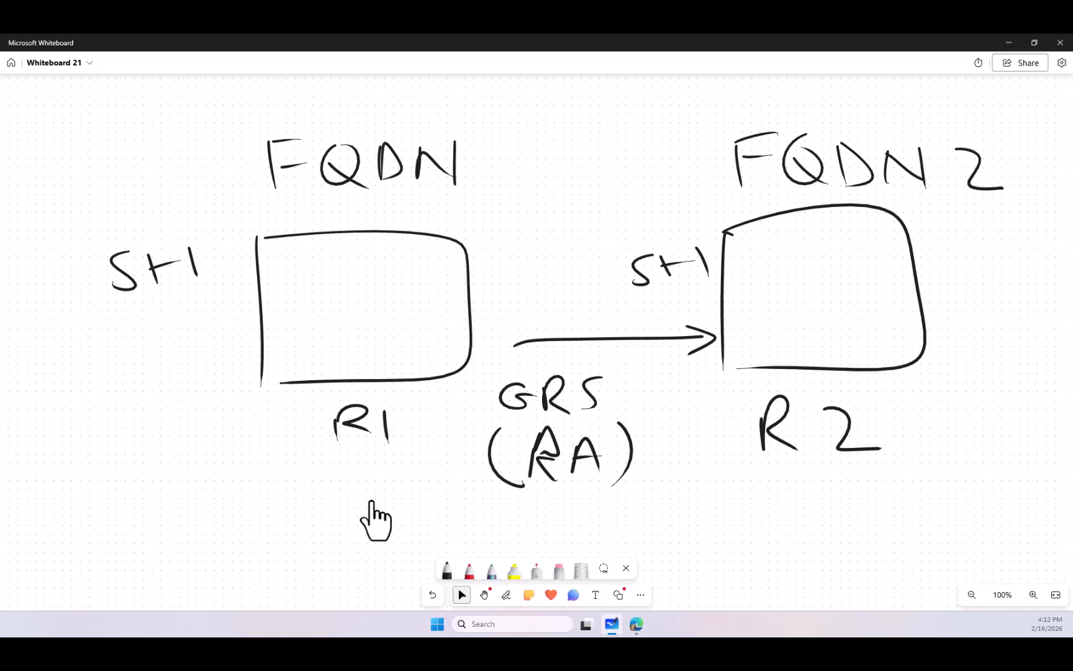
Step: Handwrite "(RA)" in black just before the "FQDN 2" label
left_click(506, 595)
mouse_move(616, 138)
left_mouse_down()
mouse_move(617, 180)
mouse_move(664, 149)
mouse_move(620, 165)
left_mouse_up()
left_click_drag(619, 141, 635, 166)
left_click_drag(662, 119, 666, 189)
left_click(461, 594)
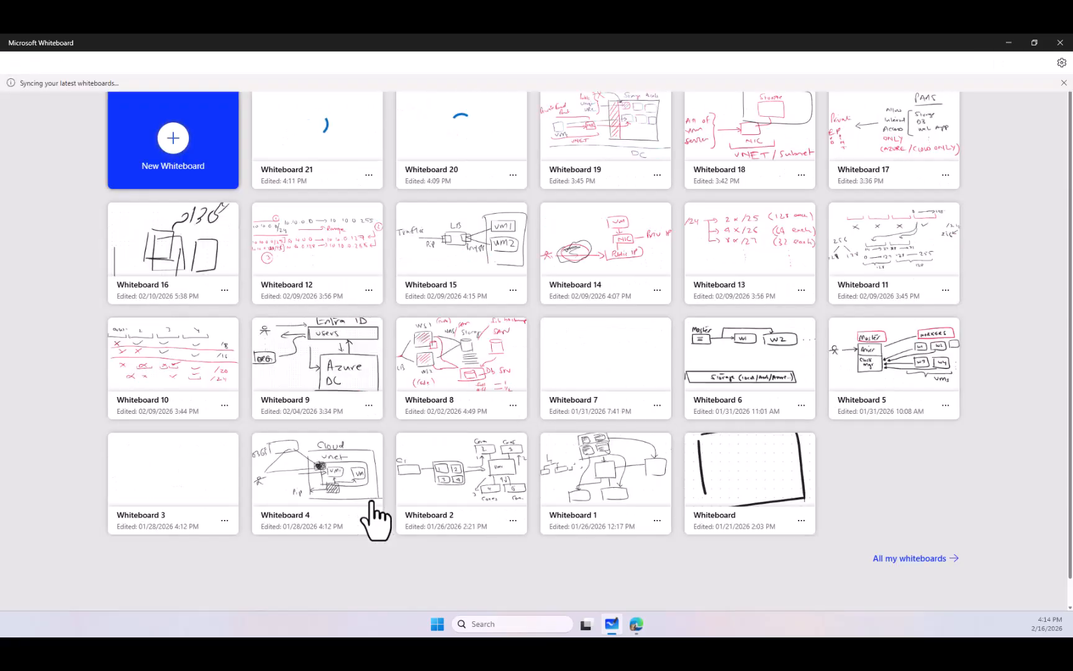
Step: Review the Whiteboard 20 diagram and reopen Whiteboard 21 from the list of boards
left_click(375, 520)
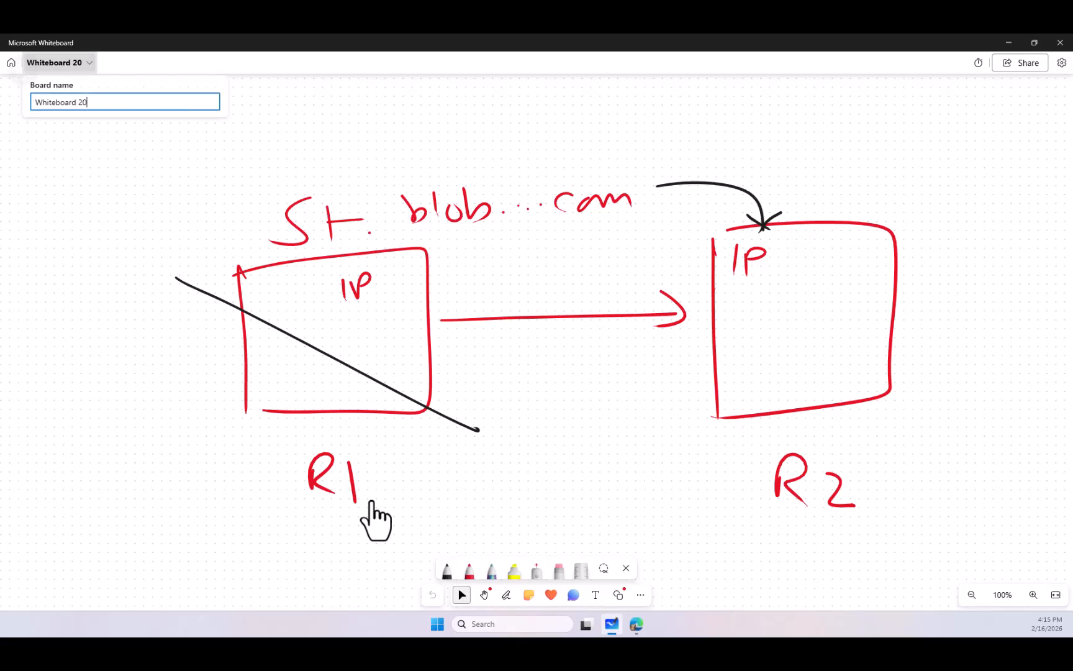
key("alt+Left")
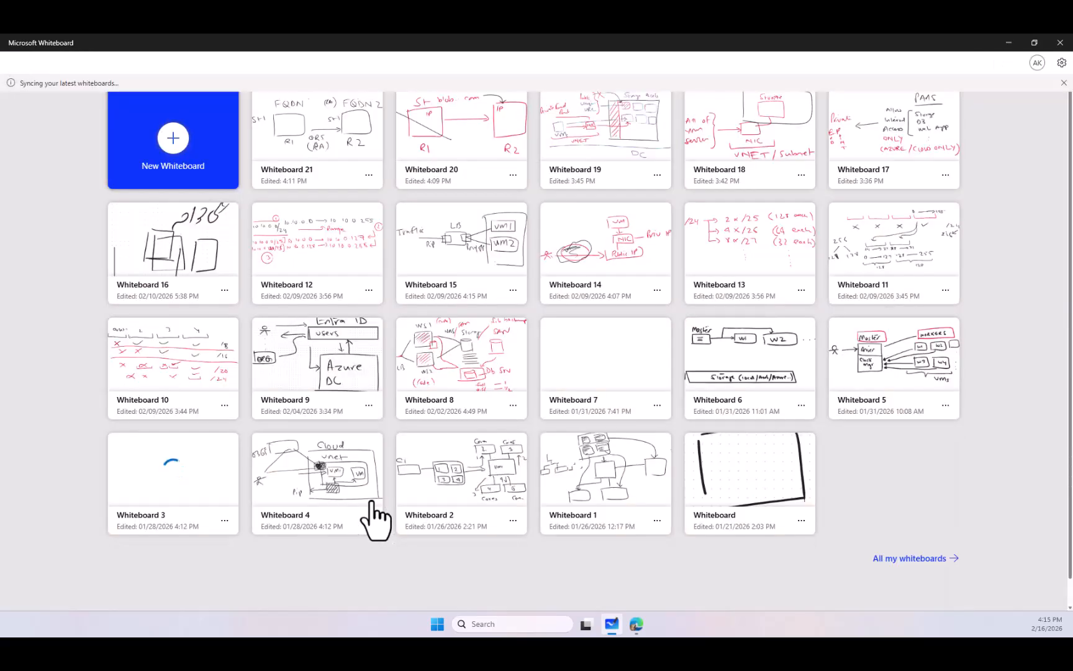
left_click(371, 502)
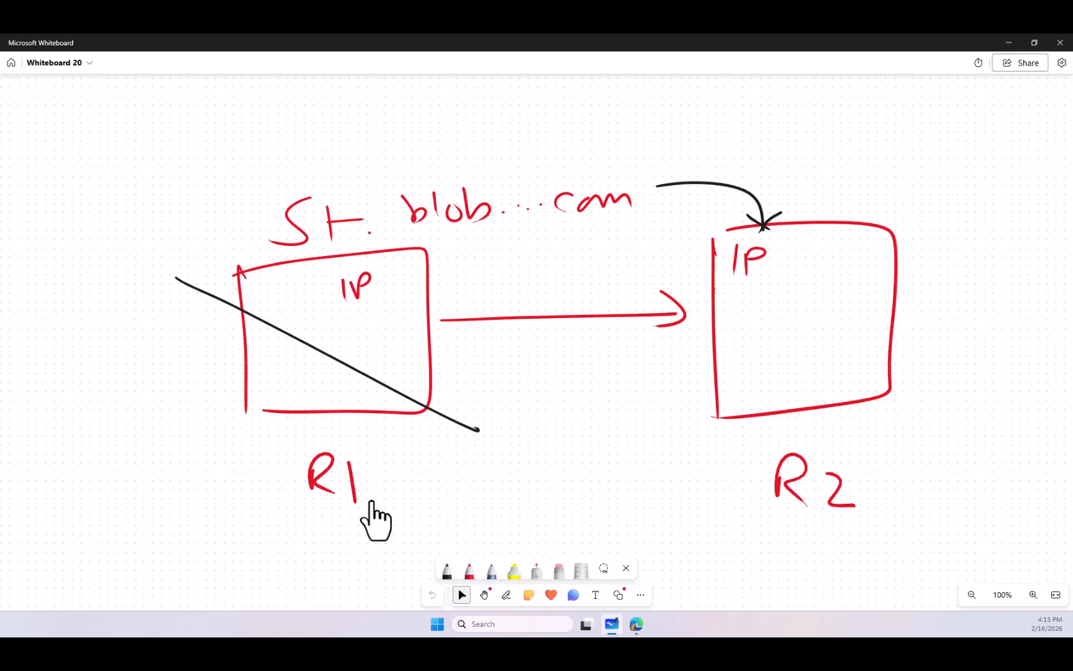
key("alt+Left")
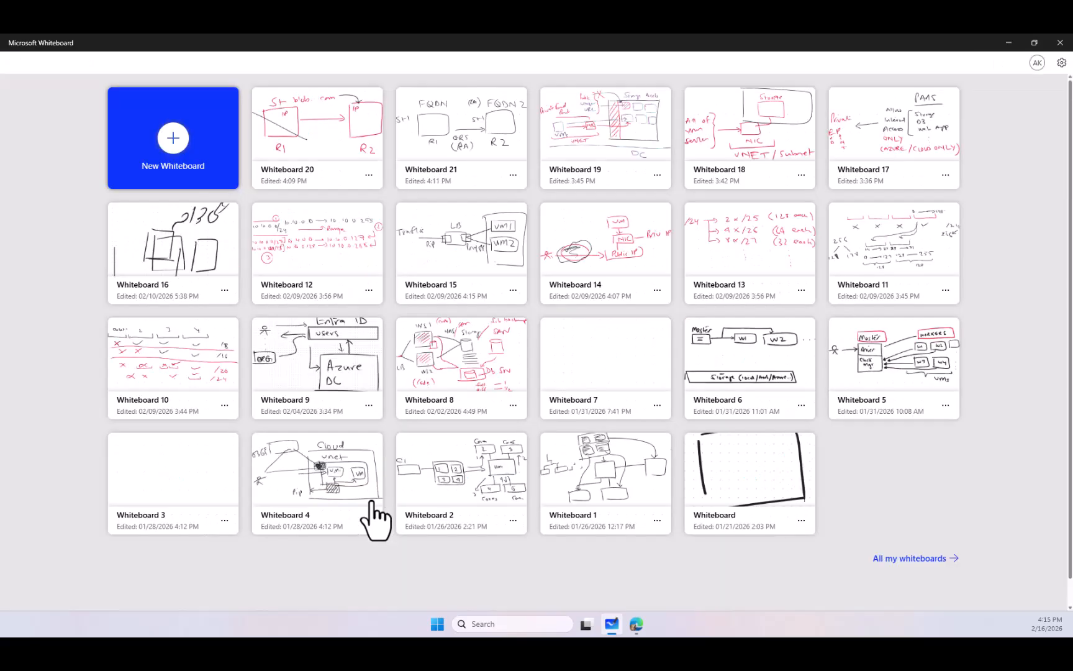
left_click(371, 502)
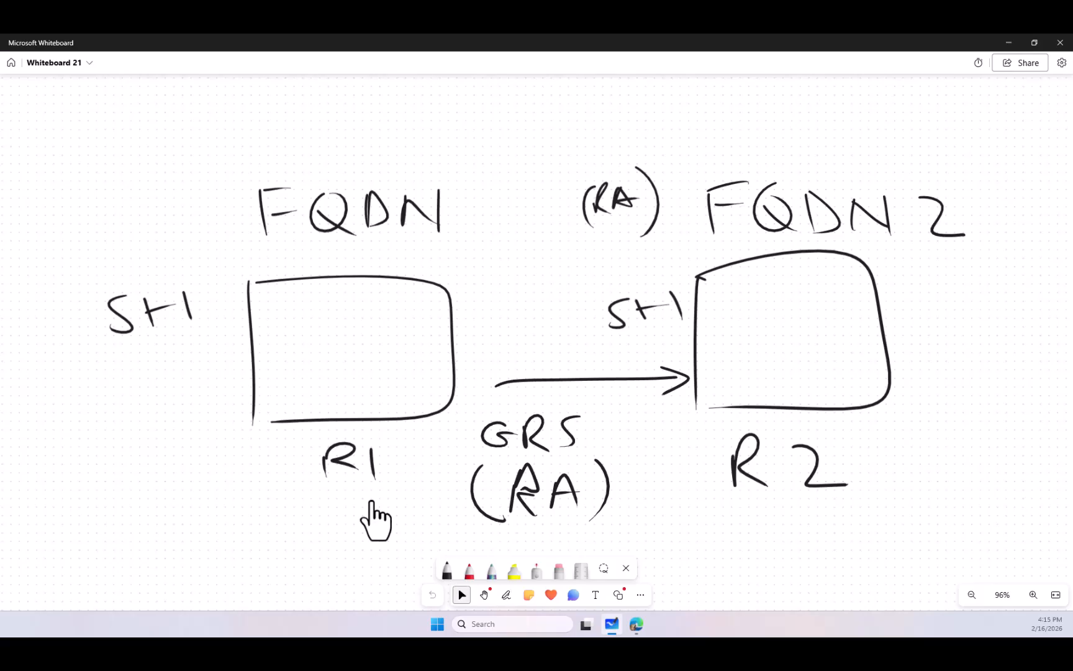
Step: Handwrite "GZRS" below and left of the R1 box, with "GZ" in black and "RS" in red
mouse_move(94, 489)
left_mouse_down()
mouse_move(75, 506)
mouse_move(94, 505)
left_mouse_up()
mouse_move(99, 480)
left_mouse_down()
mouse_move(130, 499)
mouse_move(133, 456)
left_mouse_up()
left_click(470, 570)
left_click_drag(134, 457, 155, 485)
Step: Draw three small red boxes inside the R1 box and label them "Z1", "Z2" and "Z3"
left_click_drag(274, 300, 275, 343)
mouse_move(276, 295)
left_mouse_down()
mouse_move(335, 292)
mouse_move(278, 341)
mouse_move(311, 323)
left_mouse_up()
mouse_move(315, 322)
left_mouse_down()
mouse_move(423, 331)
mouse_move(432, 304)
mouse_move(428, 325)
left_mouse_up()
left_click_drag(304, 382, 333, 401)
mouse_move(341, 370)
left_mouse_down()
mouse_move(348, 398)
mouse_move(292, 416)
left_mouse_up()
mouse_move(285, 372)
left_mouse_down()
mouse_move(354, 363)
mouse_move(329, 404)
left_mouse_up()
left_click_drag(368, 296, 368, 348)
mouse_move(360, 292)
left_mouse_down()
mouse_move(419, 283)
mouse_move(386, 348)
left_mouse_up()
left_click_drag(251, 302, 253, 361)
Step: Draw three small red outlines inside the R2 box, each labelled "LRS"
mouse_move(719, 288)
left_mouse_down()
mouse_move(720, 318)
mouse_move(745, 321)
mouse_move(739, 312)
mouse_move(758, 286)
mouse_move(770, 313)
mouse_move(812, 320)
left_mouse_up()
mouse_move(807, 281)
left_mouse_down()
mouse_move(852, 274)
mouse_move(832, 326)
left_mouse_up()
left_click_drag(817, 293, 828, 316)
mouse_move(832, 314)
left_mouse_down()
mouse_move(838, 291)
mouse_move(838, 309)
left_mouse_up()
left_click_drag(852, 295, 846, 318)
left_click_drag(715, 368, 718, 385)
mouse_move(719, 380)
left_mouse_down()
mouse_move(731, 352)
mouse_move(730, 397)
mouse_move(720, 397)
left_mouse_up()
left_click_drag(723, 368, 725, 385)
mouse_move(735, 370)
left_mouse_down()
mouse_move(740, 387)
mouse_move(751, 367)
mouse_move(765, 391)
left_mouse_up()
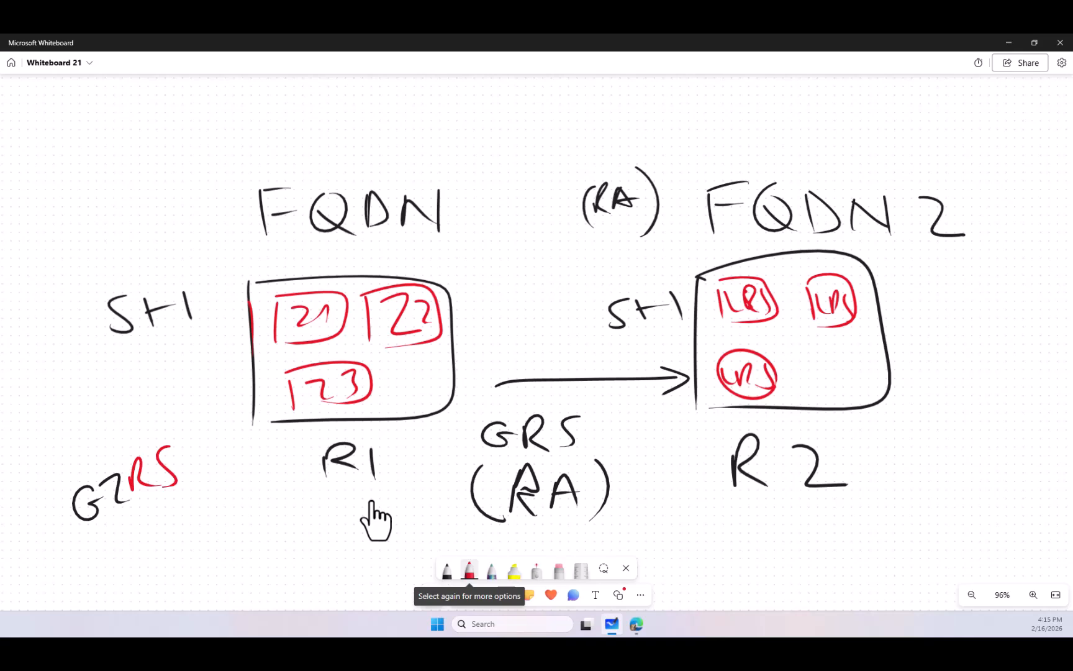
Step: Handwrite "RA" in red beneath the "GZRS" label
left_click_drag(145, 554, 144, 528)
left_click_drag(144, 527, 174, 547)
mouse_move(179, 537)
left_mouse_down()
mouse_move(186, 508)
mouse_move(205, 529)
left_mouse_up()
left_click_drag(181, 528, 205, 521)
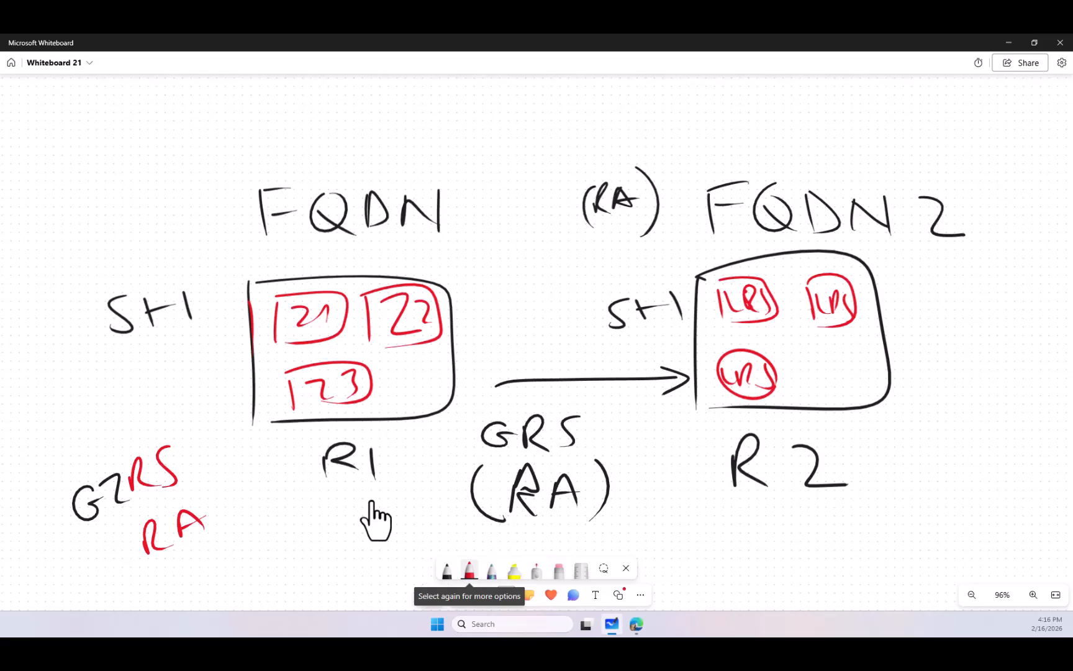
Step: Switch to the Azure storage account form in Edge and enable geo priority replication for Blob storage data
key("alt+Tab")
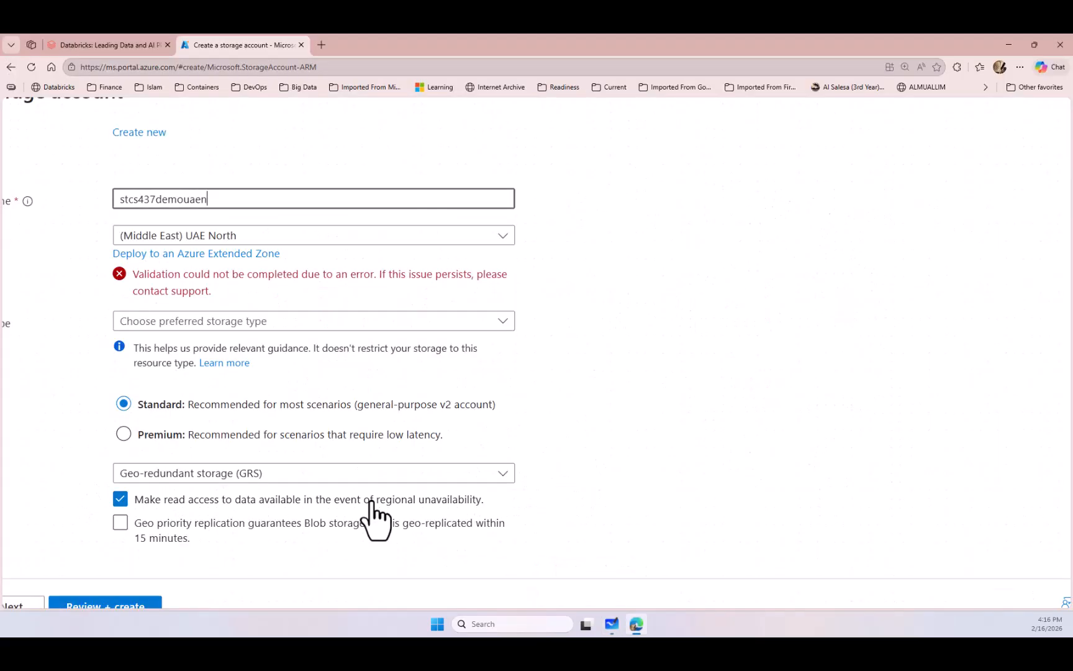
scroll(372, 502, "down", 1)
scroll(372, 501, "up", 2)
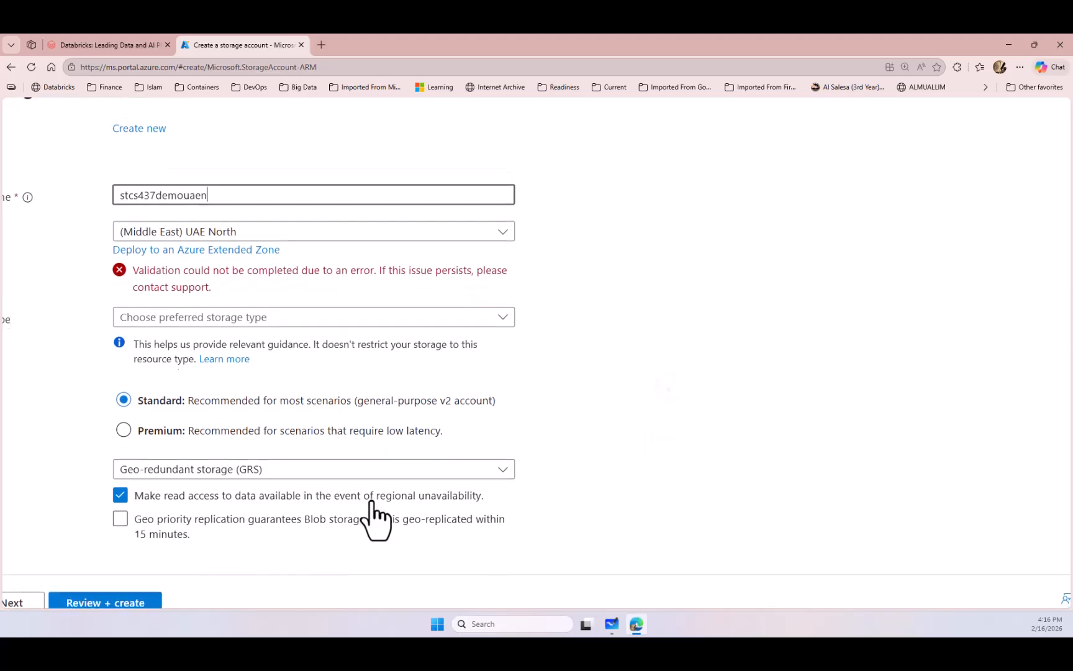
scroll(371, 502, "down", 2)
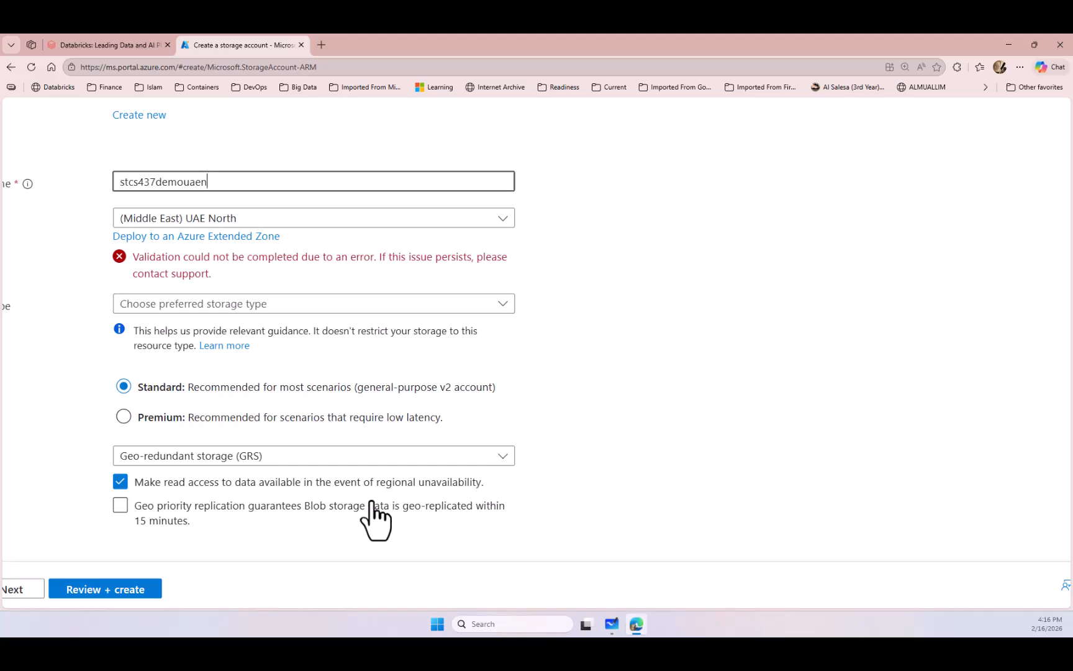
left_click(371, 503)
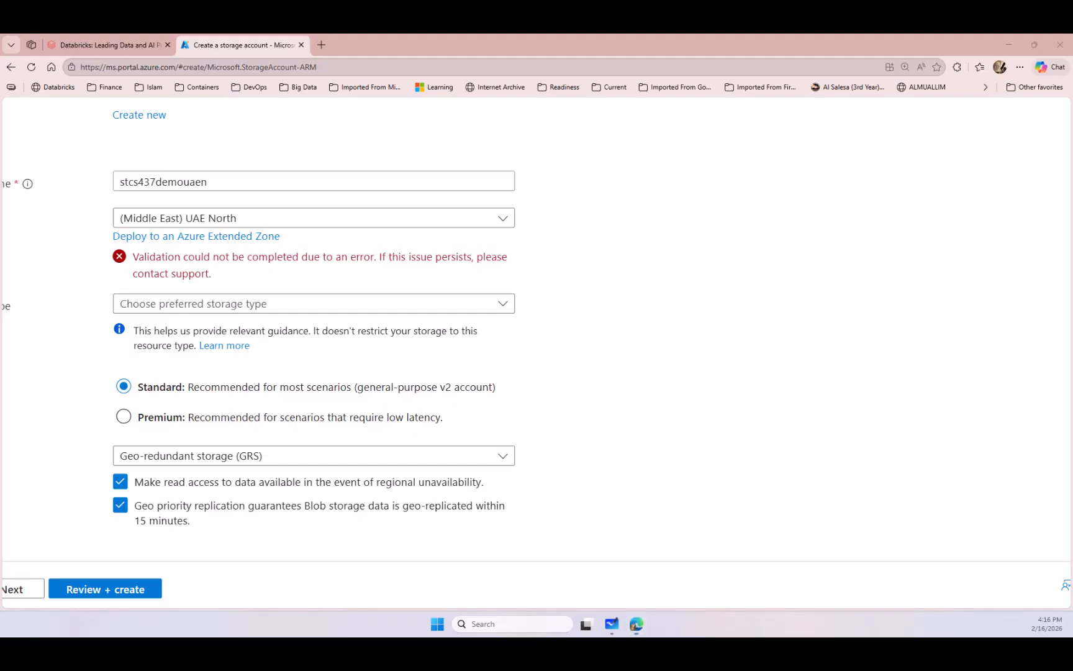
Step: Bring up the PowerPoint slide show of L7-Administer Azure Storage and maximize its window
left_click_drag(0, 101, 624, 59)
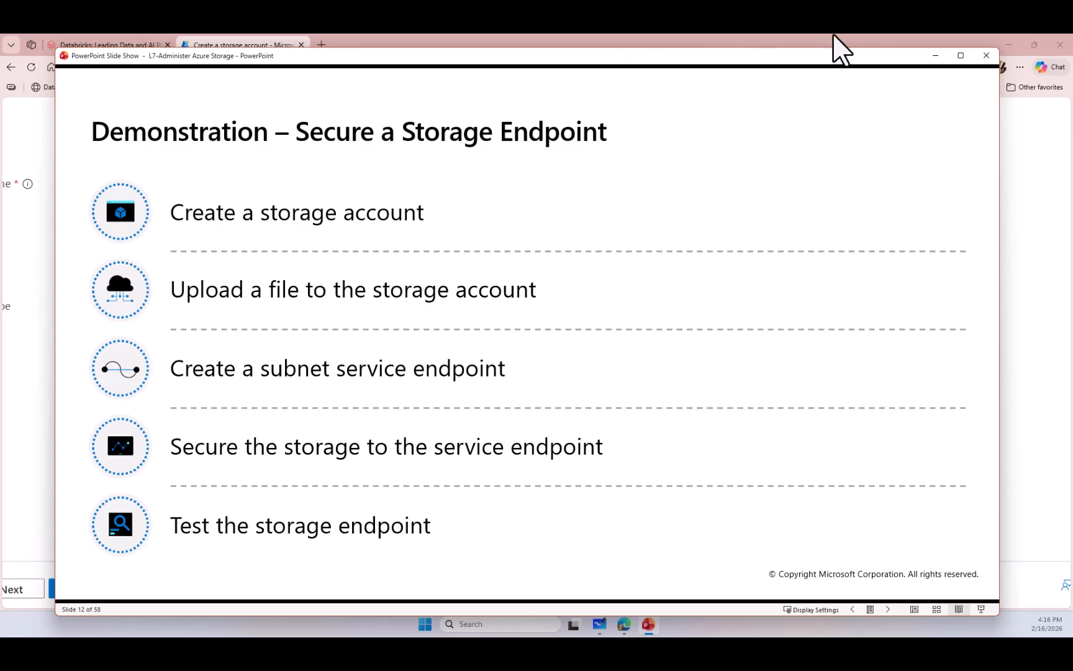
left_click(959, 55)
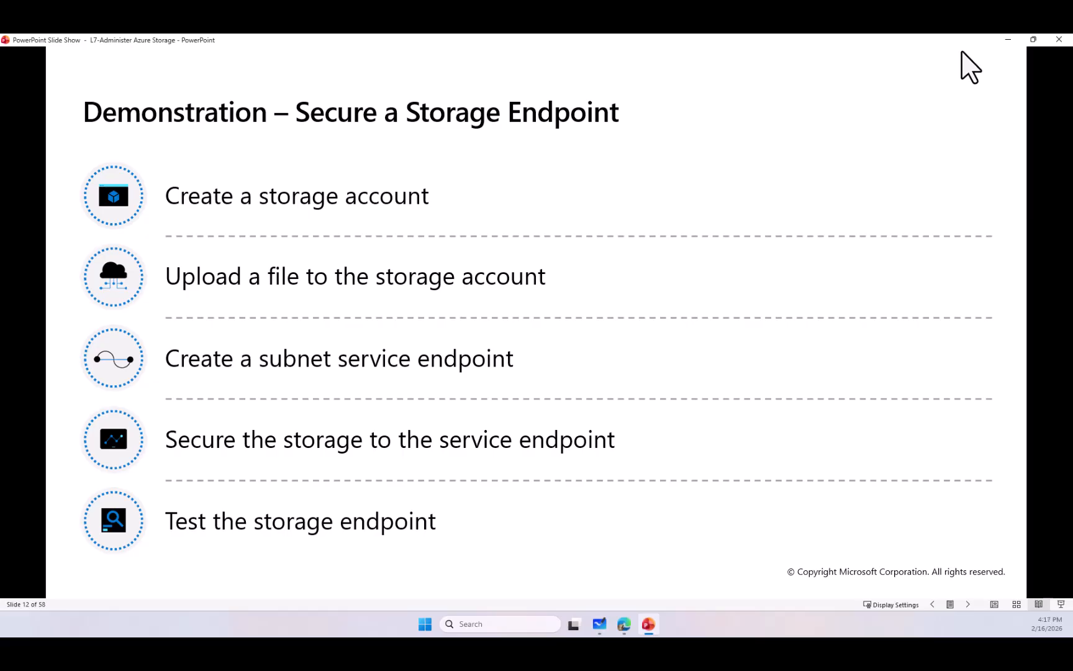
Step: Switch back to the storage account form in Edge and reselect (Middle East) UAE North as the region
key("alt+Tab")
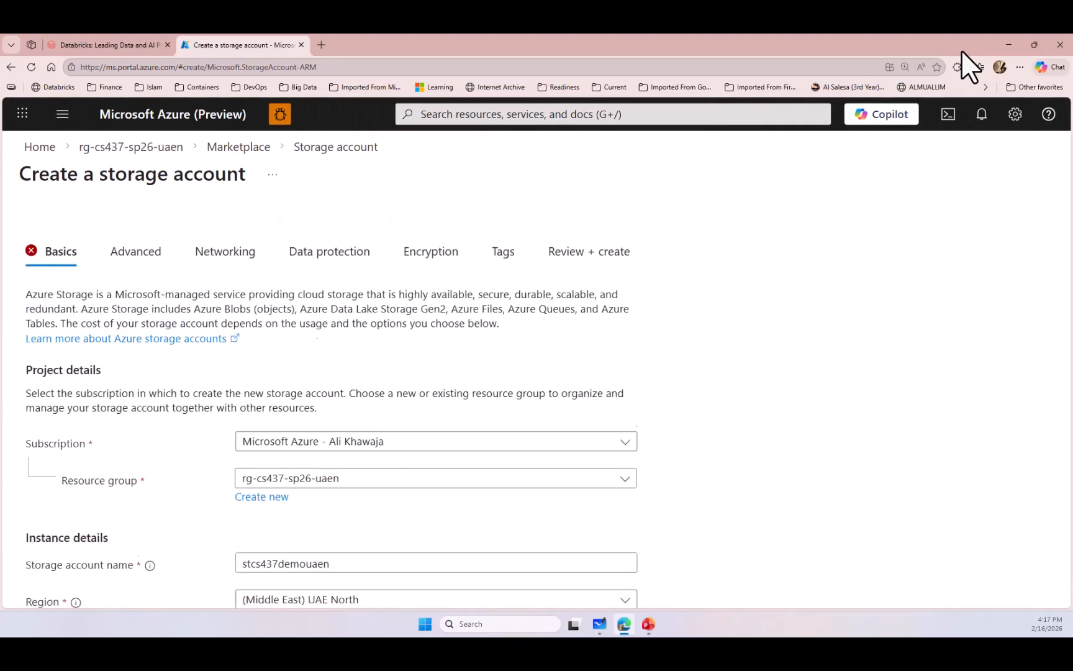
key("Right")
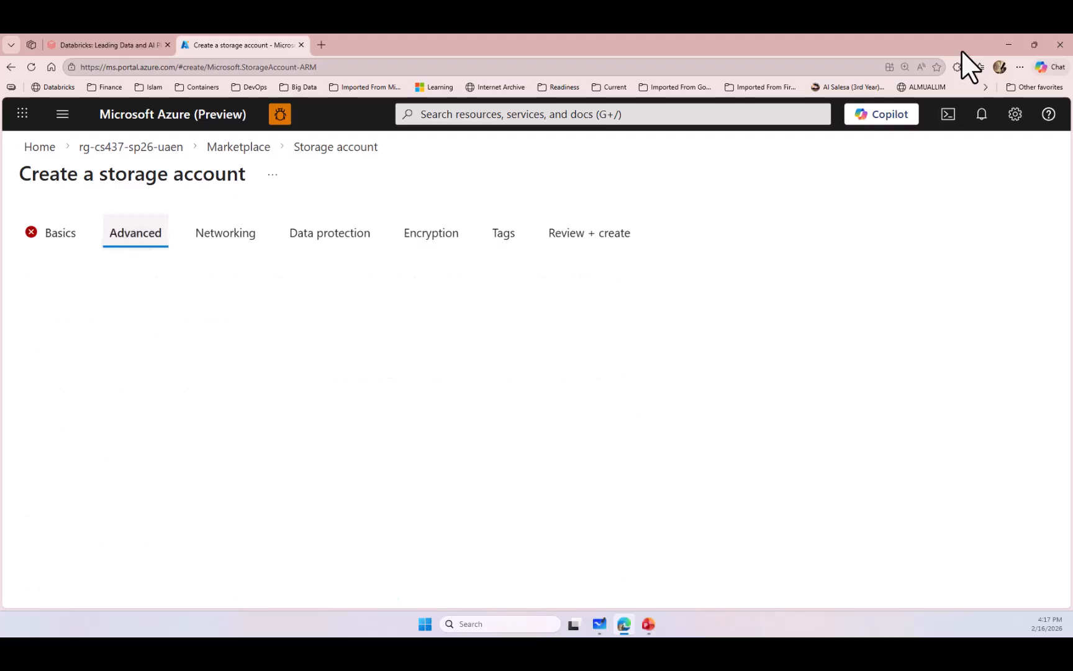
key("Left")
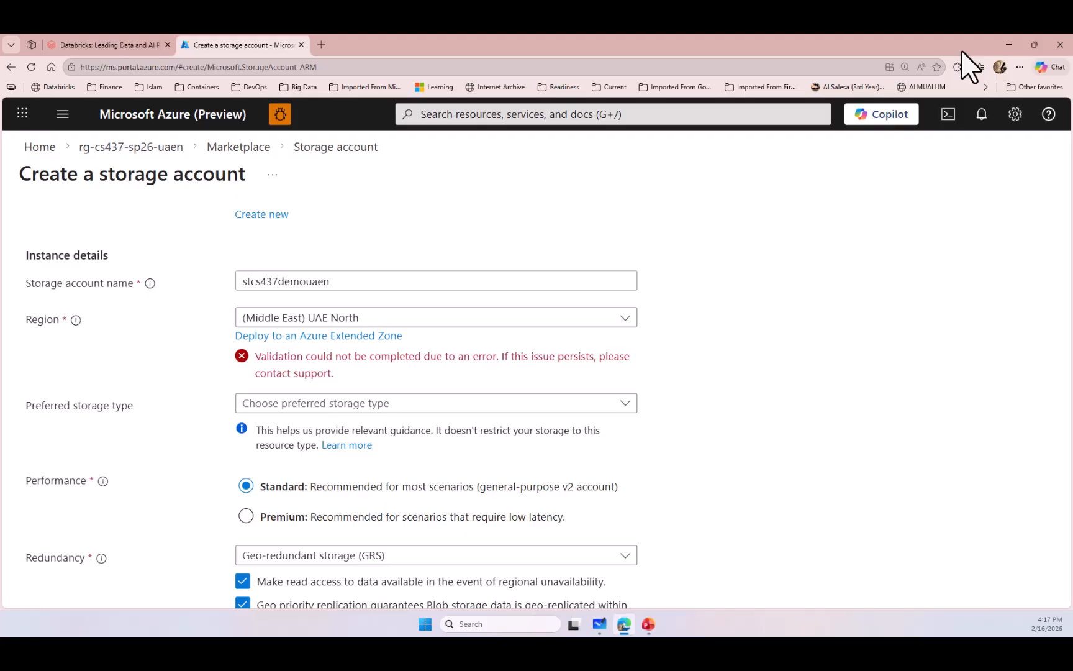
key("Return")
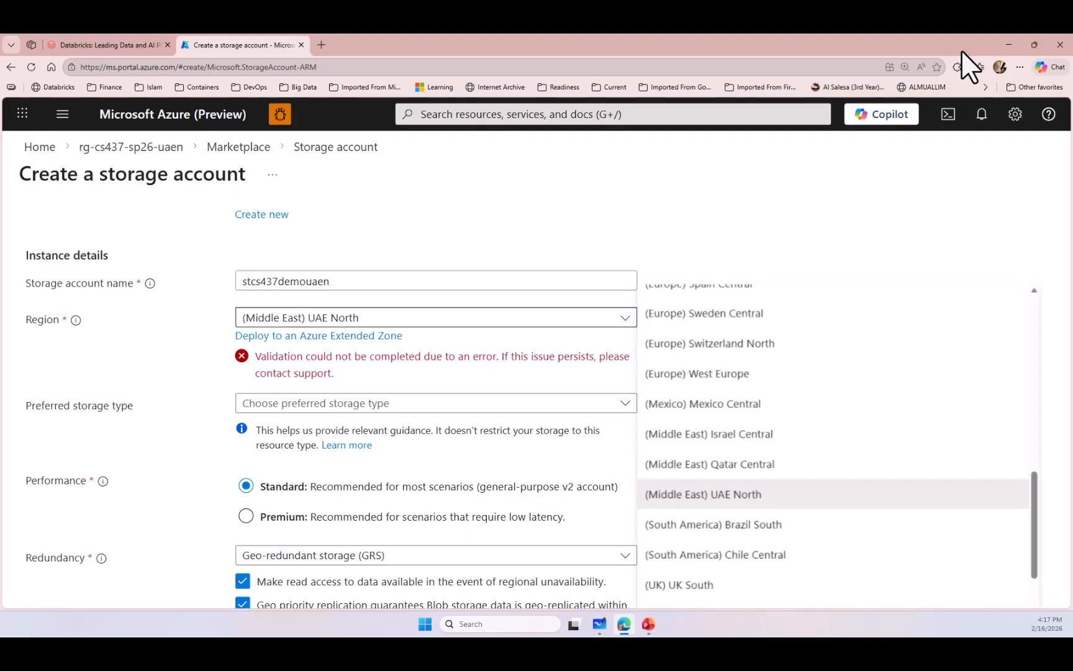
key("Return")
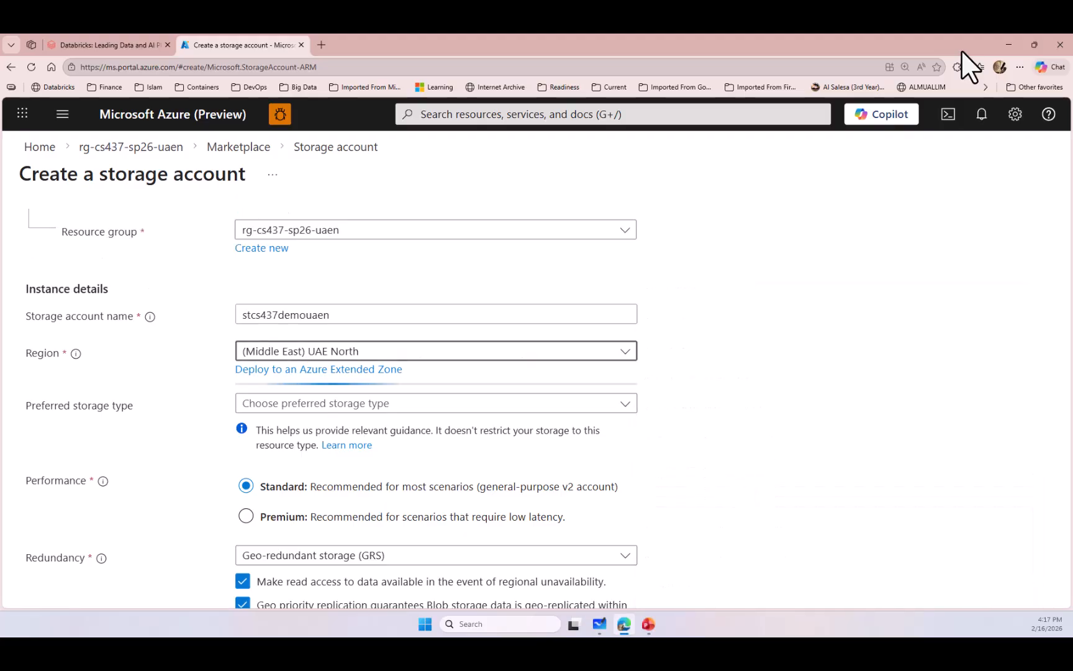
Step: Examine the storage account's advanced, data protection and encryption settings
scroll(436, 403, "up", 3)
left_click(135, 232)
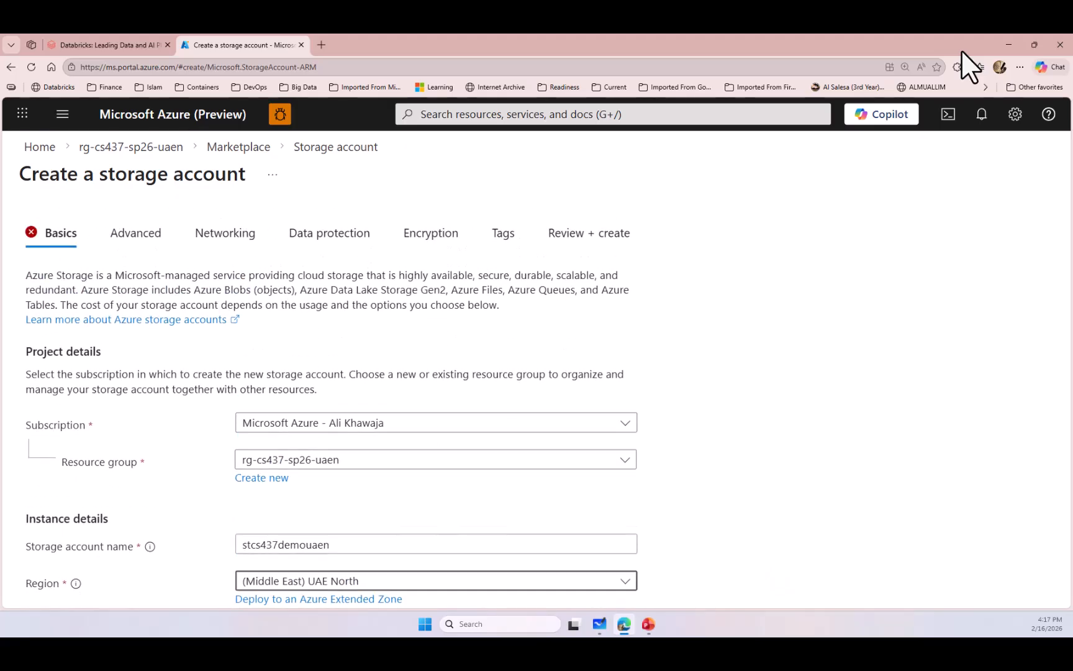
scroll(436, 404, "down", 5)
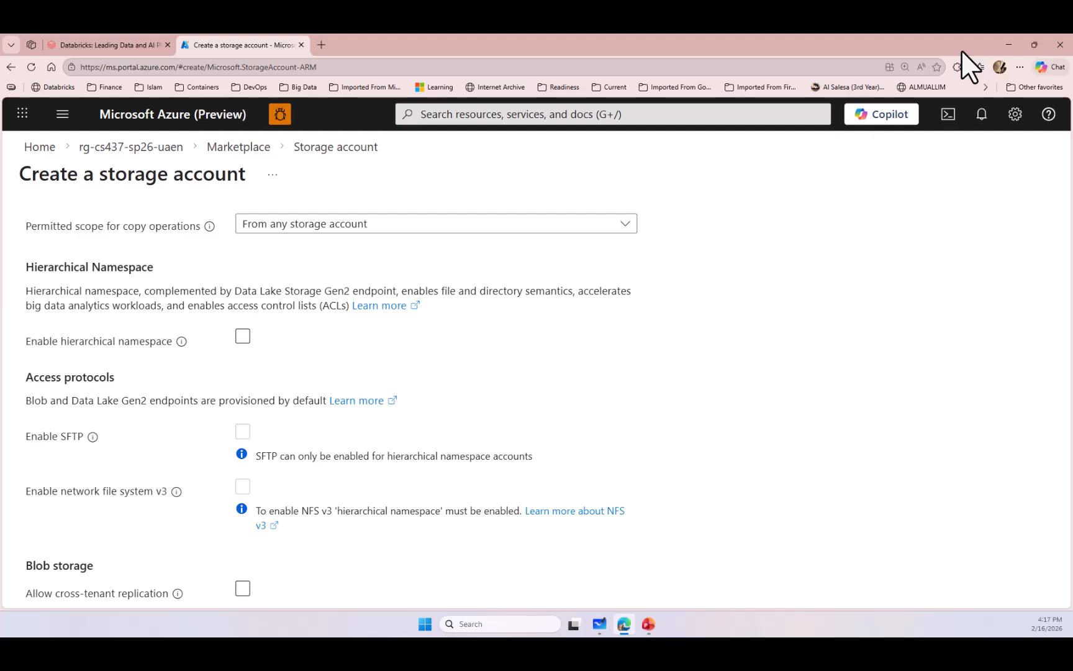
scroll(436, 404, "down", 1)
scroll(436, 403, "down", 4)
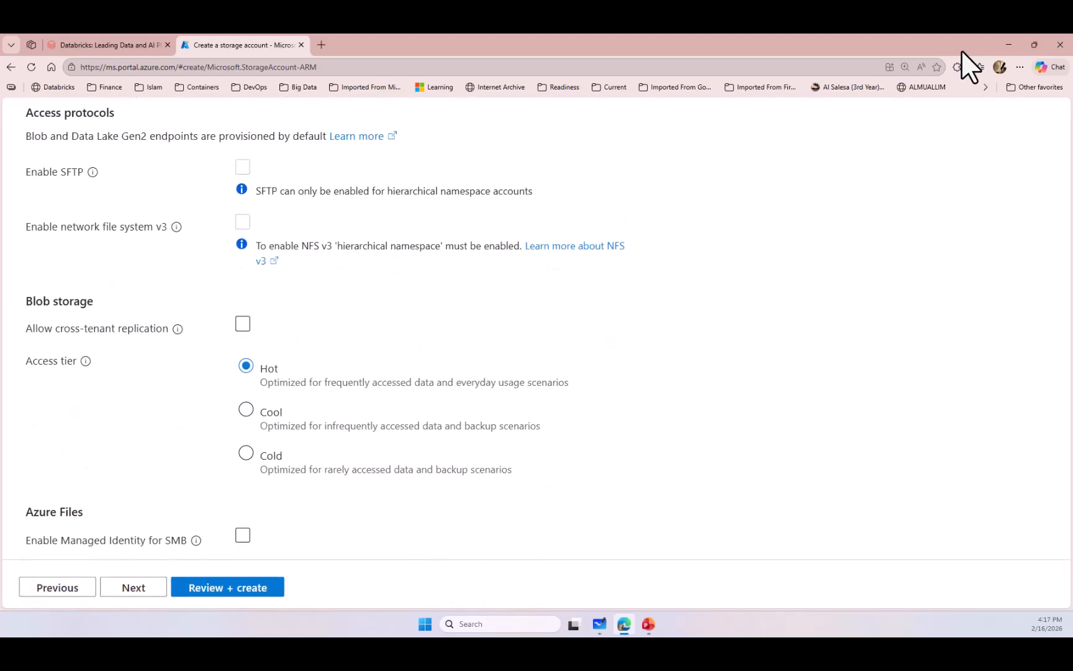
scroll(436, 329, "up", 7)
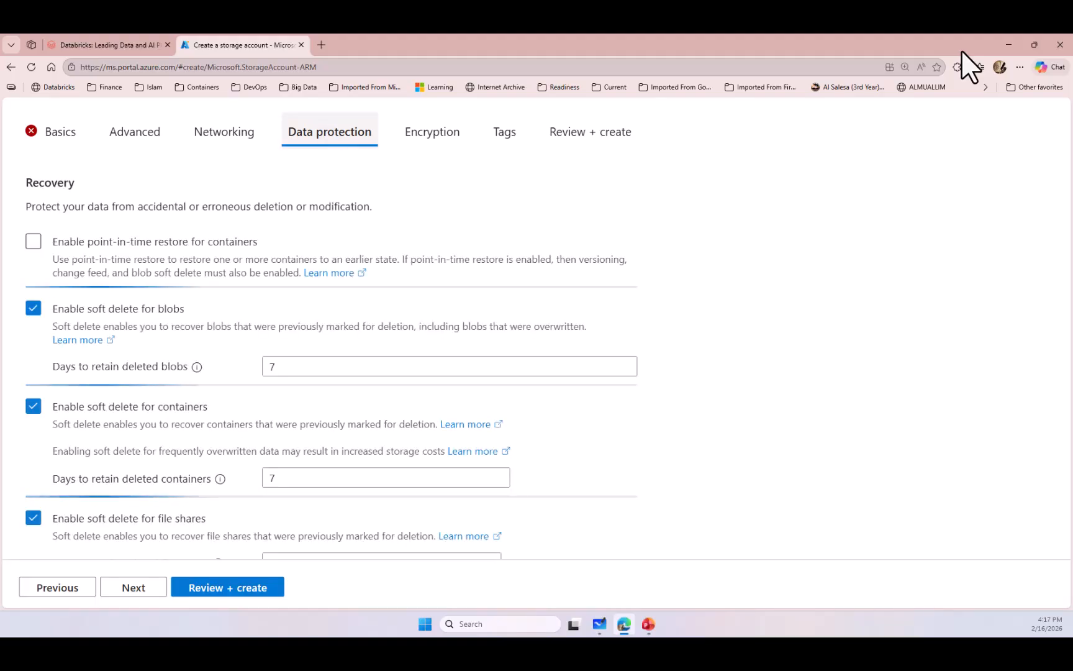
left_click(432, 133)
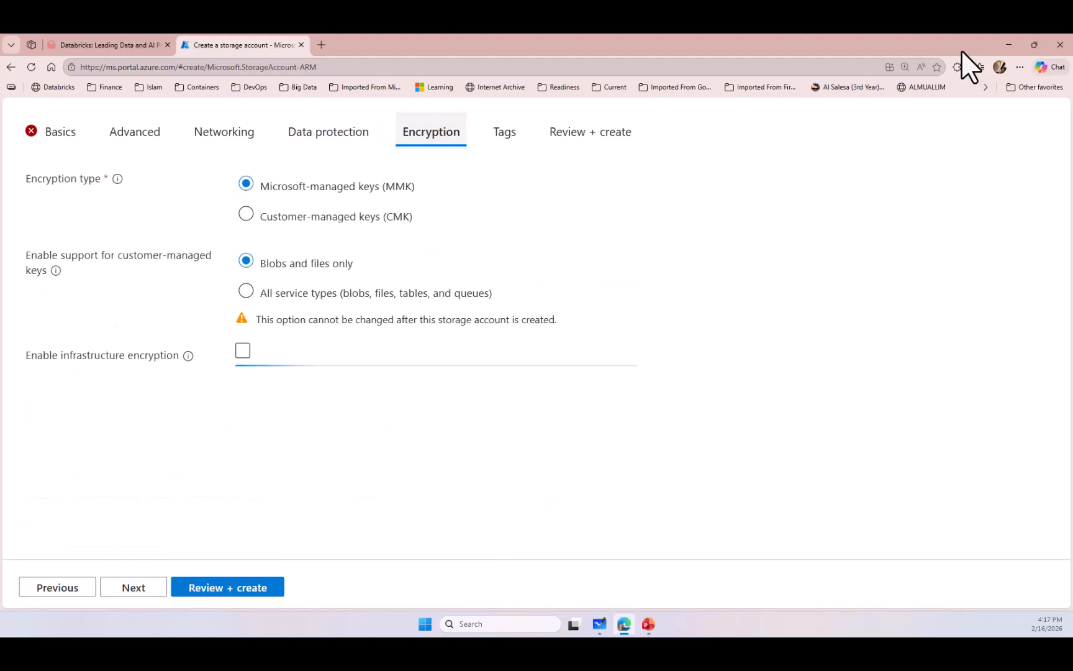
Step: Switch to the PowerPoint slide show and advance to the "Implement Blob Storage" slide
key("alt+Tab")
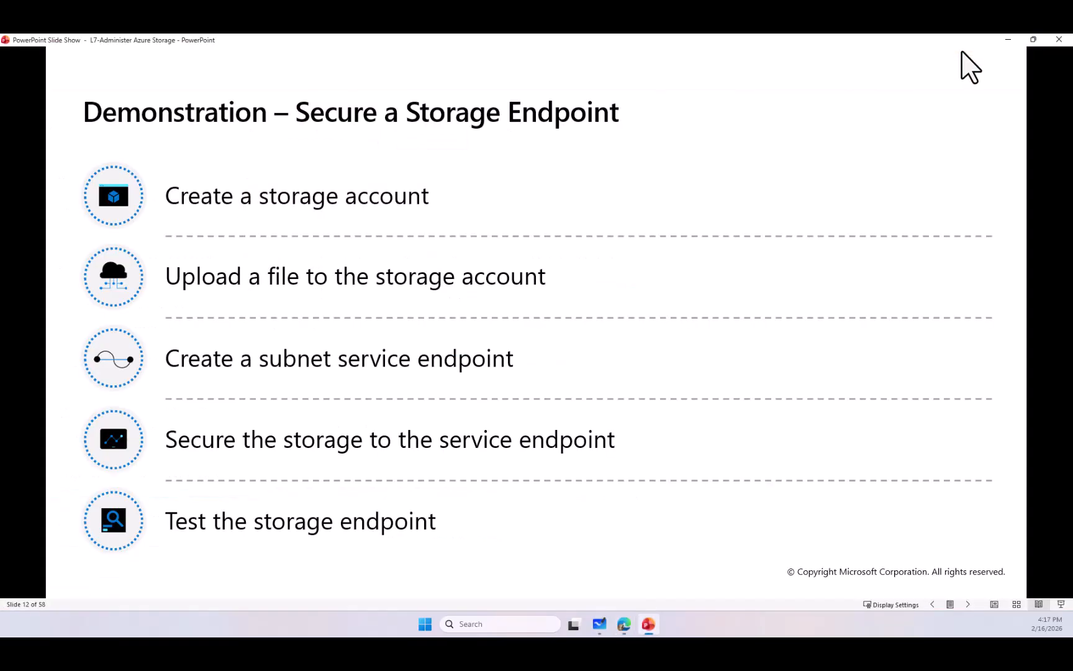
key("Right")
key("Right")
key("Right")
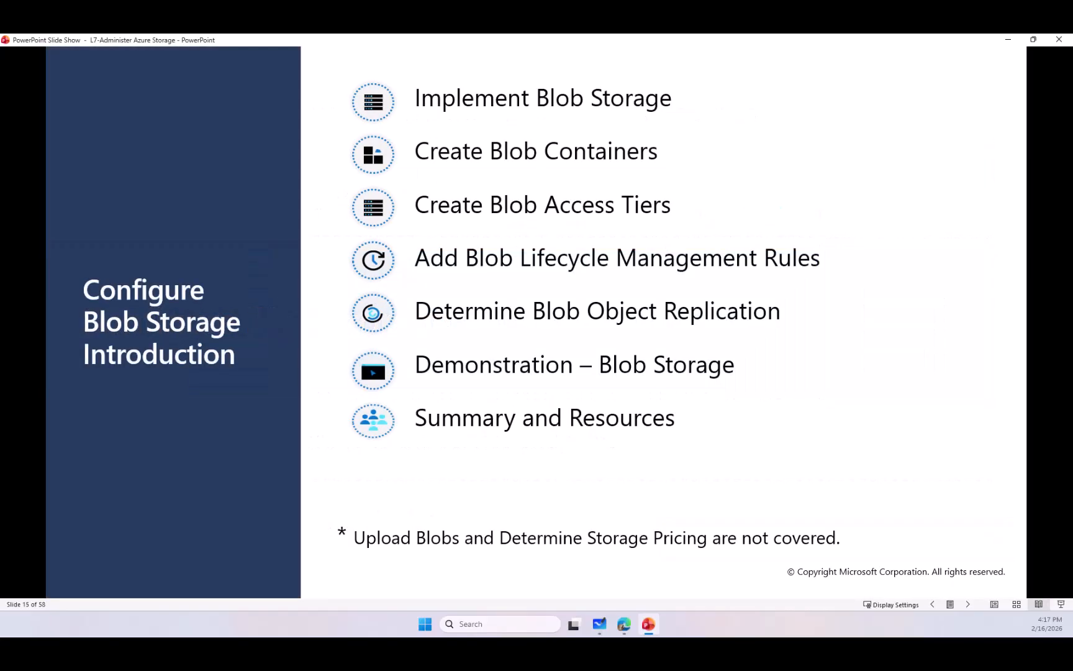
key("Right")
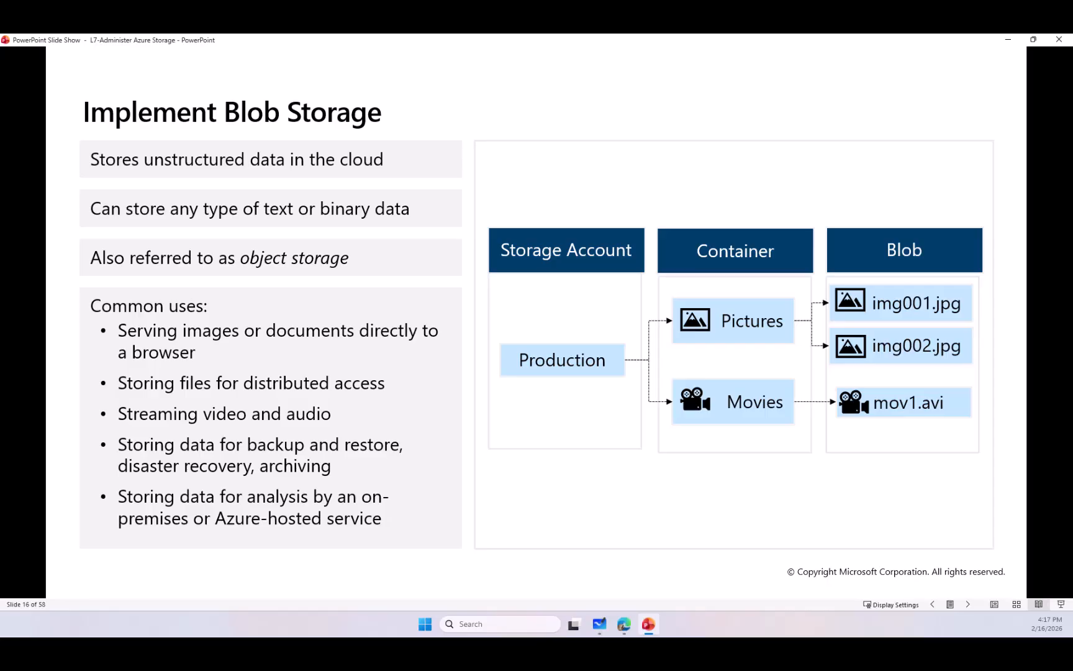